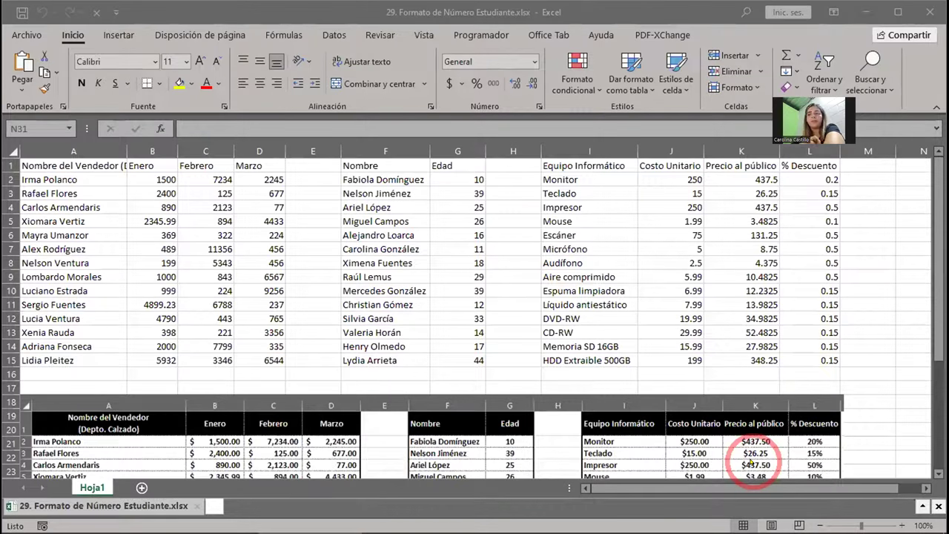
- Move the reference image of the finished tables down so it starts at about row 20
{"action": "left_click", "coordinate": [390, 10]}
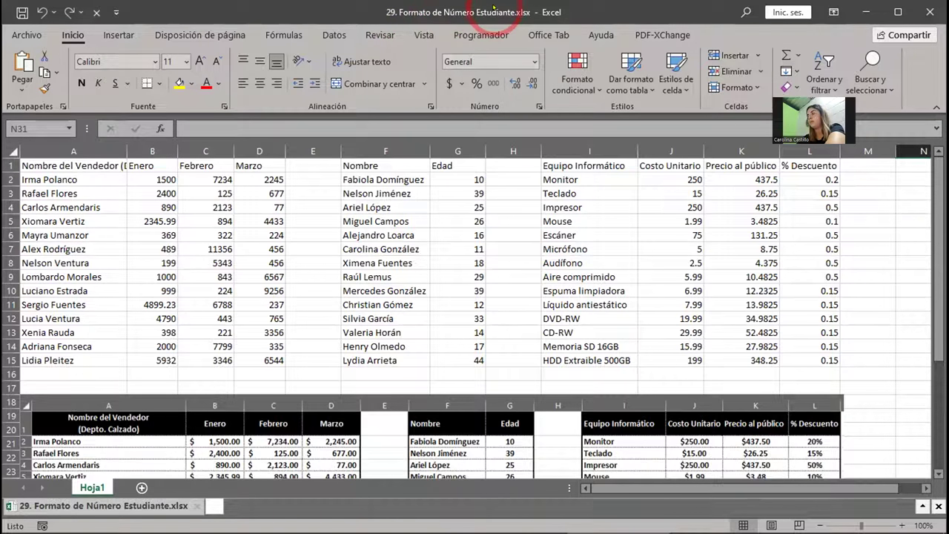
{"action": "left_click", "coordinate": [583, 294]}
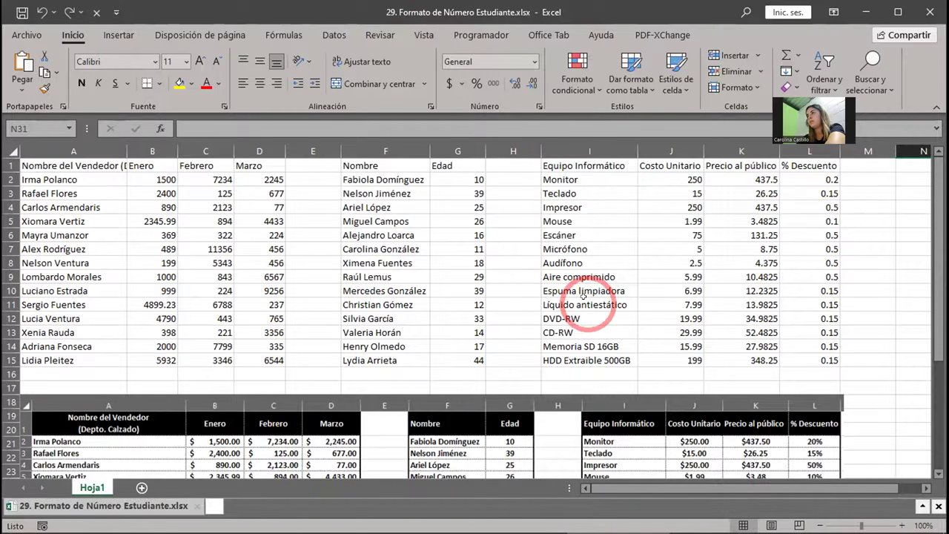
{"action": "scroll", "coordinate": [583, 295], "scroll_direction": "down", "scroll_amount": 4}
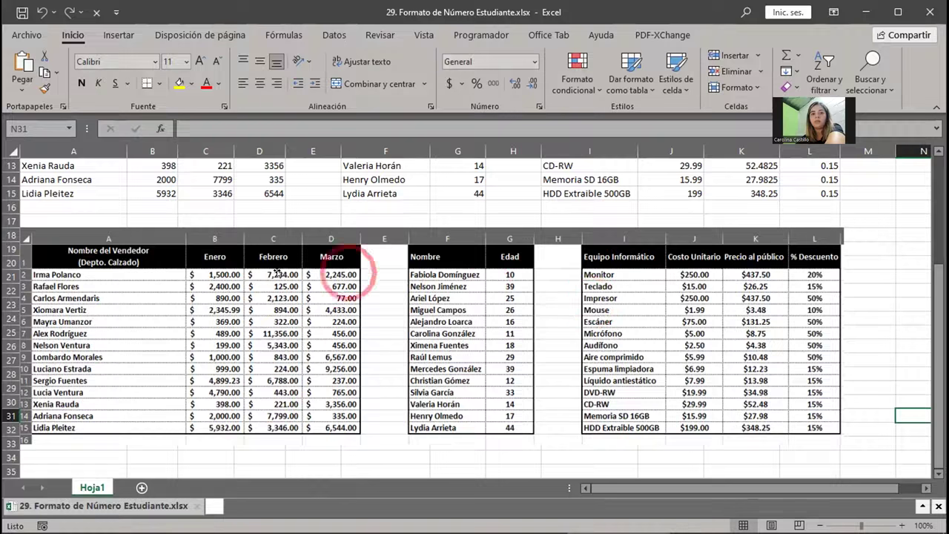
{"action": "left_click_drag", "start_coordinate": [311, 376], "coordinate": [327, 393]}
{"action": "left_click_drag", "start_coordinate": [305, 351], "coordinate": [252, 372]}
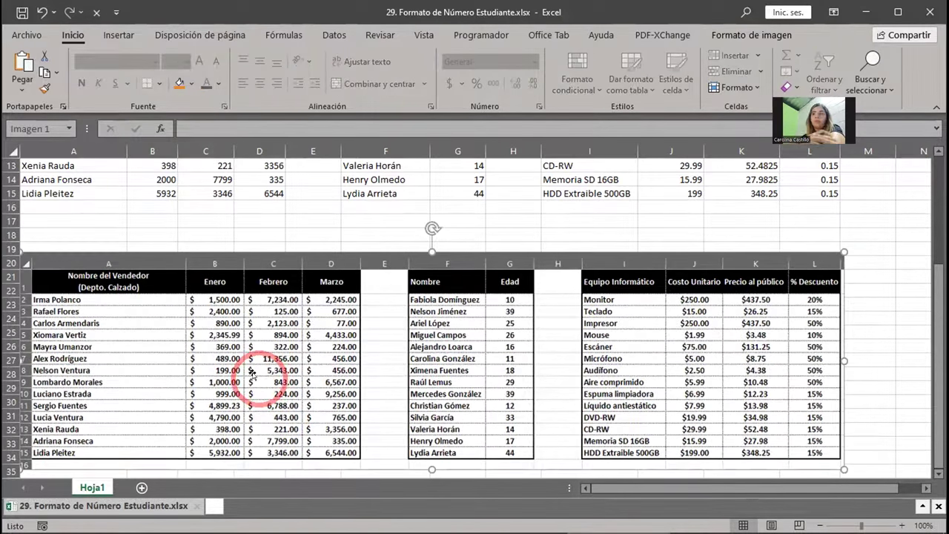
- Compare the three unformatted tables and their header rows with the formatting shown in the reference image
{"action": "left_click", "coordinate": [901, 524]}
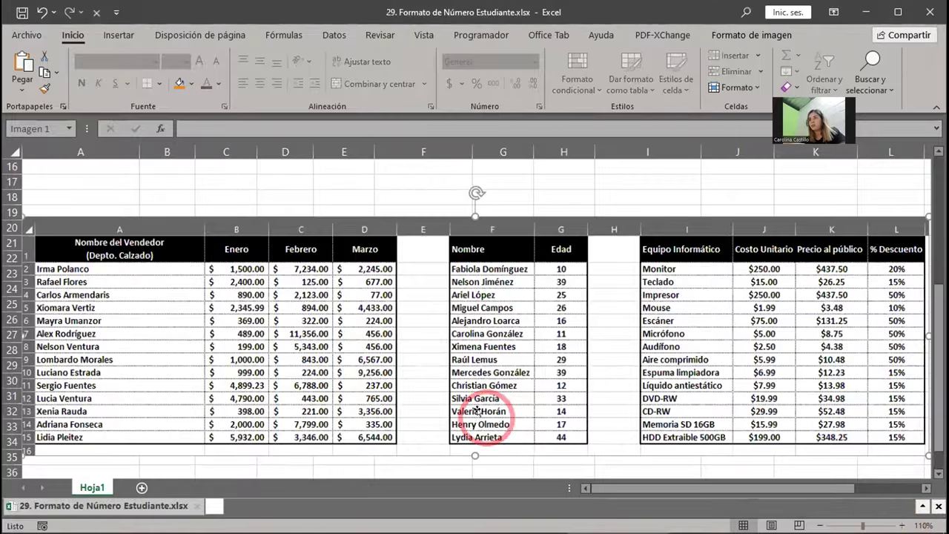
{"action": "scroll", "coordinate": [299, 312], "scroll_direction": "up", "scroll_amount": 5}
{"action": "scroll", "coordinate": [295, 317], "scroll_direction": "down", "scroll_amount": 6}
{"action": "scroll", "coordinate": [295, 317], "scroll_direction": "up", "scroll_amount": 6}
{"action": "left_click_drag", "start_coordinate": [76, 165], "coordinate": [294, 371]}
{"action": "left_click_drag", "start_coordinate": [419, 167], "coordinate": [510, 373]}
{"action": "left_click_drag", "start_coordinate": [684, 167], "coordinate": [876, 374]}
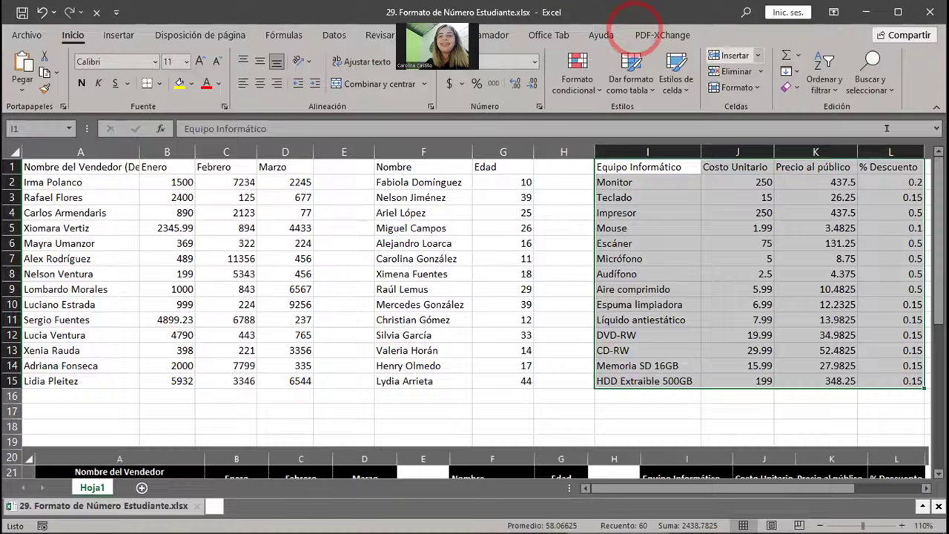
{"action": "left_click", "coordinate": [662, 163]}
{"action": "left_click_drag", "start_coordinate": [664, 162], "coordinate": [863, 159]}
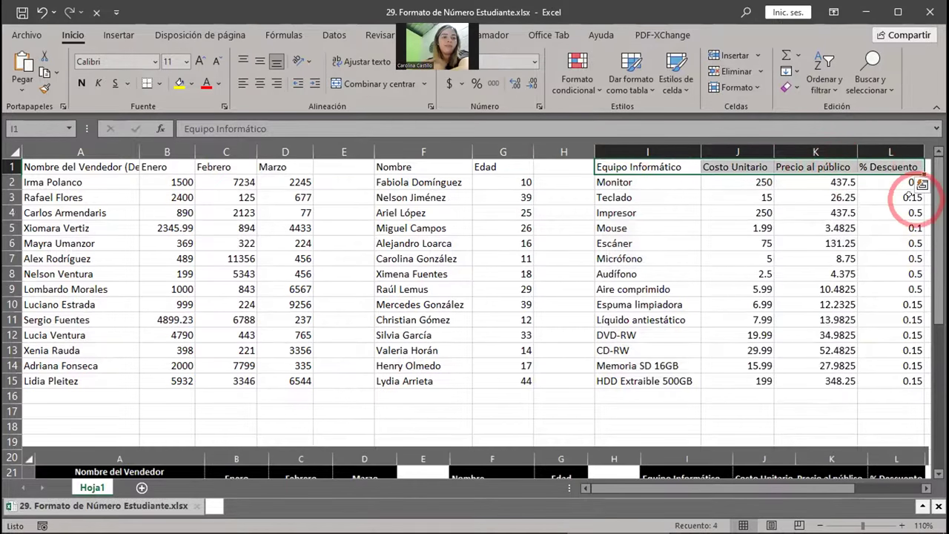
{"action": "scroll", "coordinate": [398, 324], "scroll_direction": "down", "scroll_amount": 1}
{"action": "scroll", "coordinate": [398, 324], "scroll_direction": "down", "scroll_amount": 5}
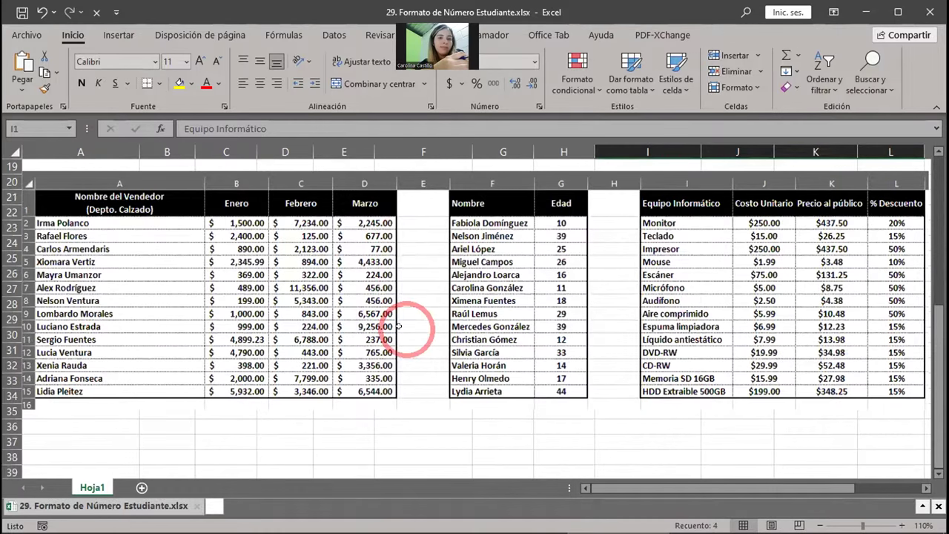
{"action": "scroll", "coordinate": [399, 326], "scroll_direction": "up", "scroll_amount": 6}
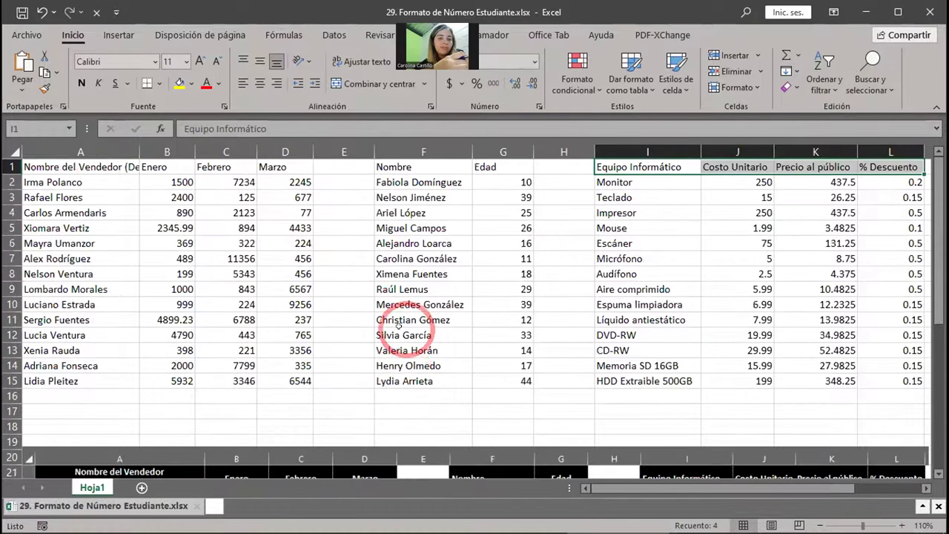
{"action": "scroll", "coordinate": [399, 326], "scroll_direction": "down", "scroll_amount": 4}
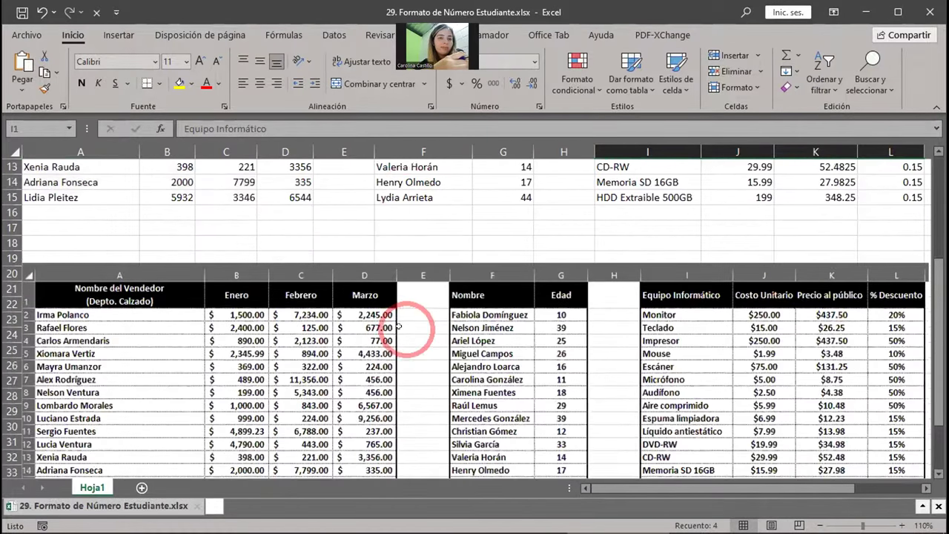
{"action": "scroll", "coordinate": [399, 327], "scroll_direction": "up", "scroll_amount": 4}
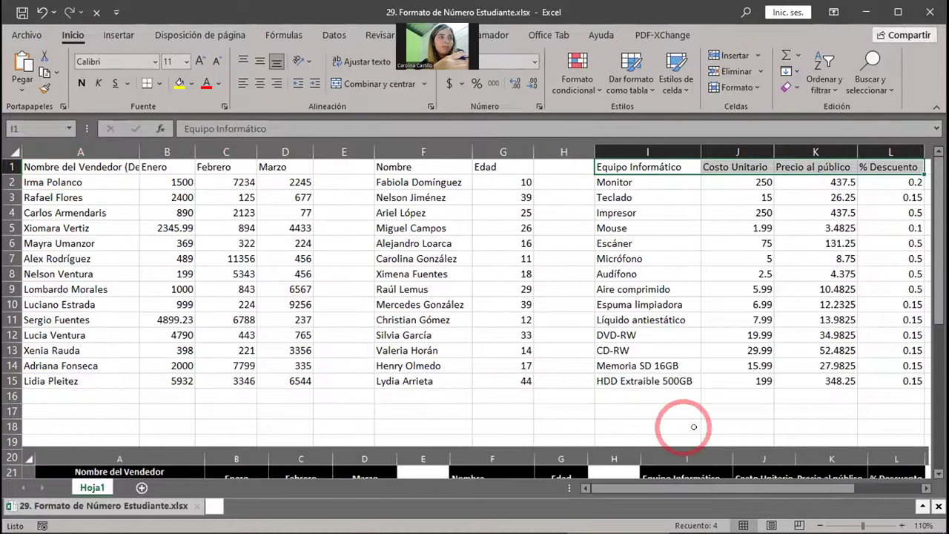
- Select the header cells A1:D1 of the seller table and check them against the black header in the reference image
{"action": "left_click", "coordinate": [901, 525]}
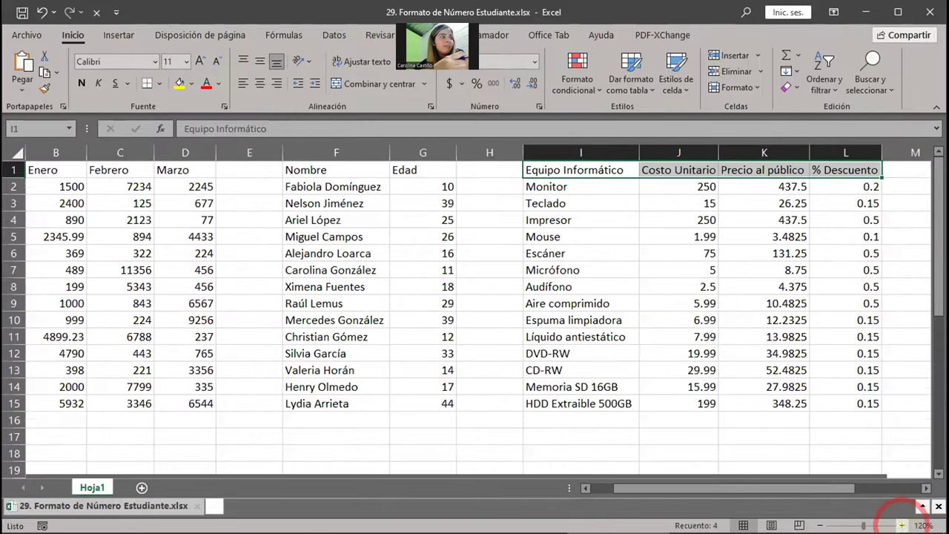
{"action": "left_click", "coordinate": [901, 524]}
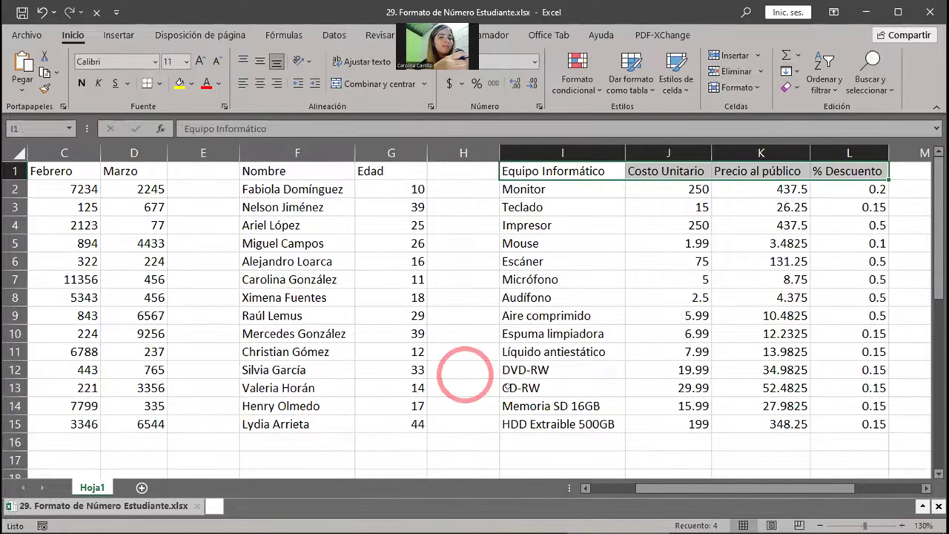
{"action": "left_click_drag", "start_coordinate": [698, 490], "coordinate": [466, 484]}
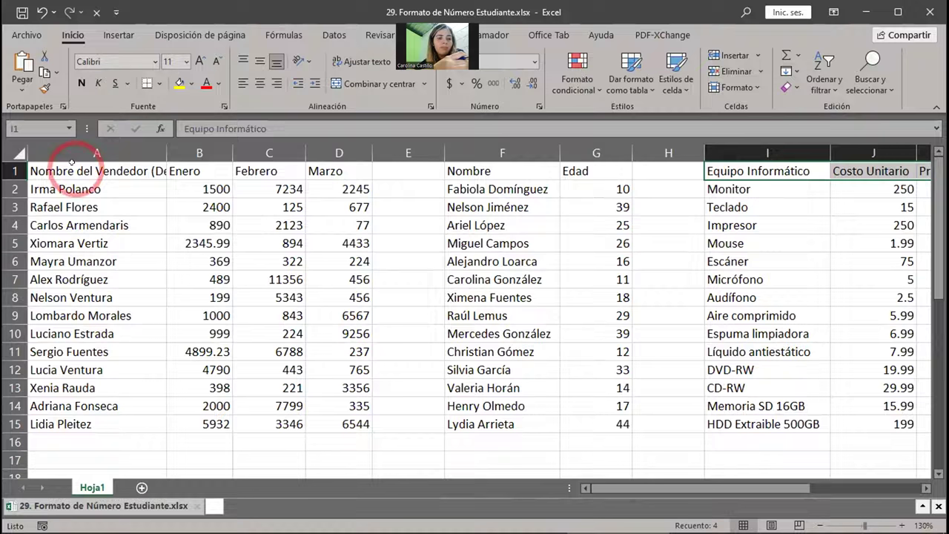
{"action": "left_click_drag", "start_coordinate": [72, 163], "coordinate": [339, 161]}
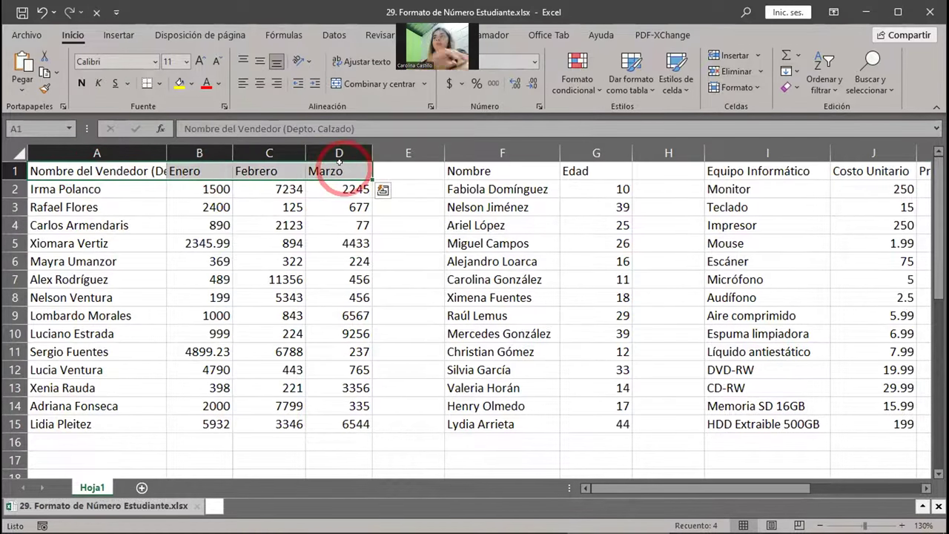
{"action": "scroll", "coordinate": [313, 371], "scroll_direction": "down", "scroll_amount": 4}
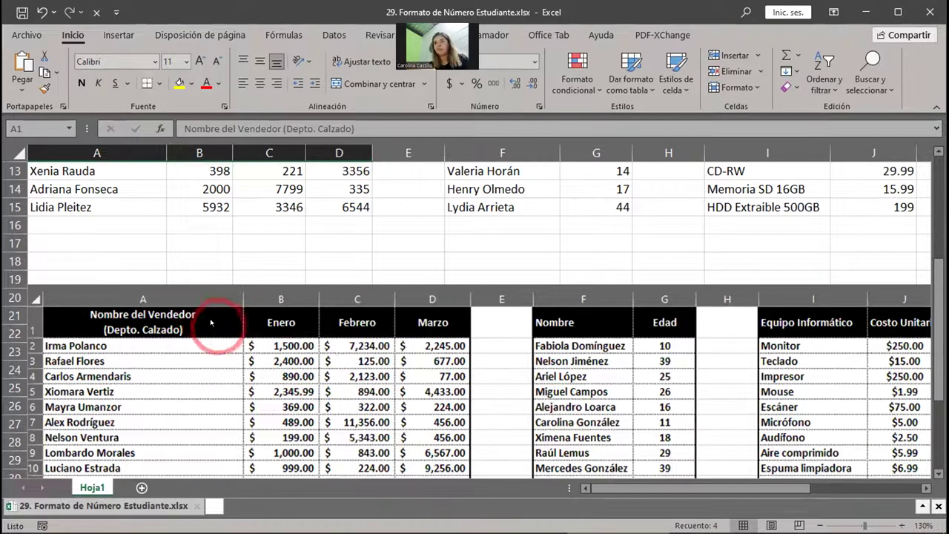
{"action": "scroll", "coordinate": [211, 322], "scroll_direction": "up", "scroll_amount": 4}
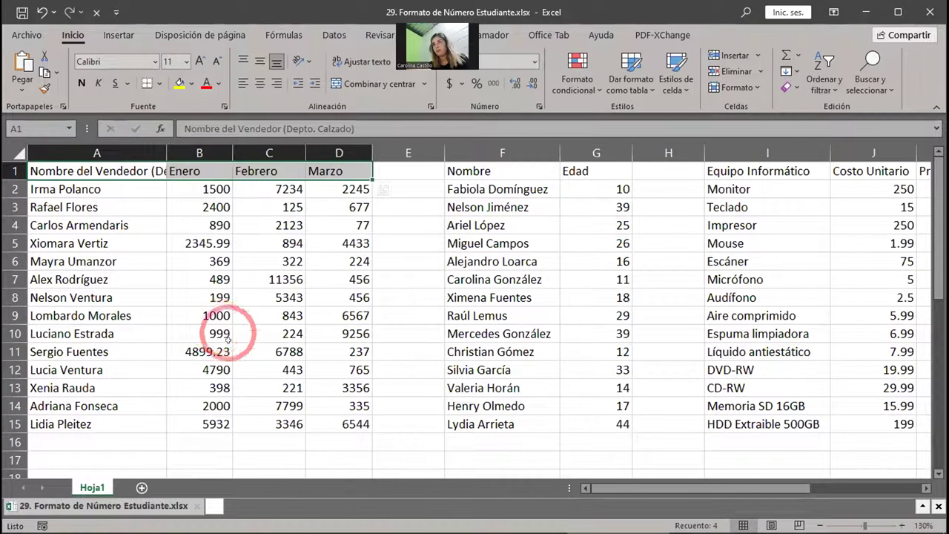
{"action": "mouse_move", "coordinate": [437, 528]}
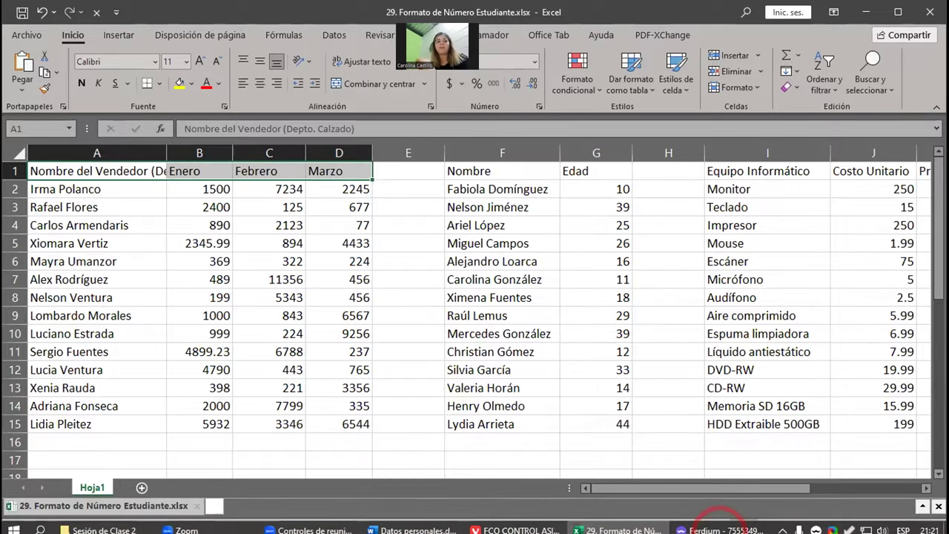
{"action": "left_click", "coordinate": [713, 519]}
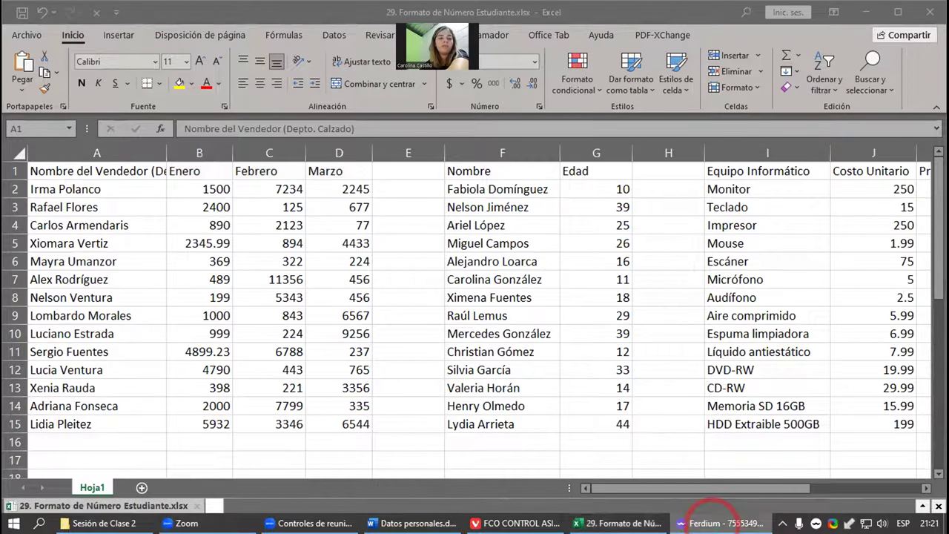
{"action": "right_click", "coordinate": [714, 519]}
{"action": "left_click", "coordinate": [693, 496]}
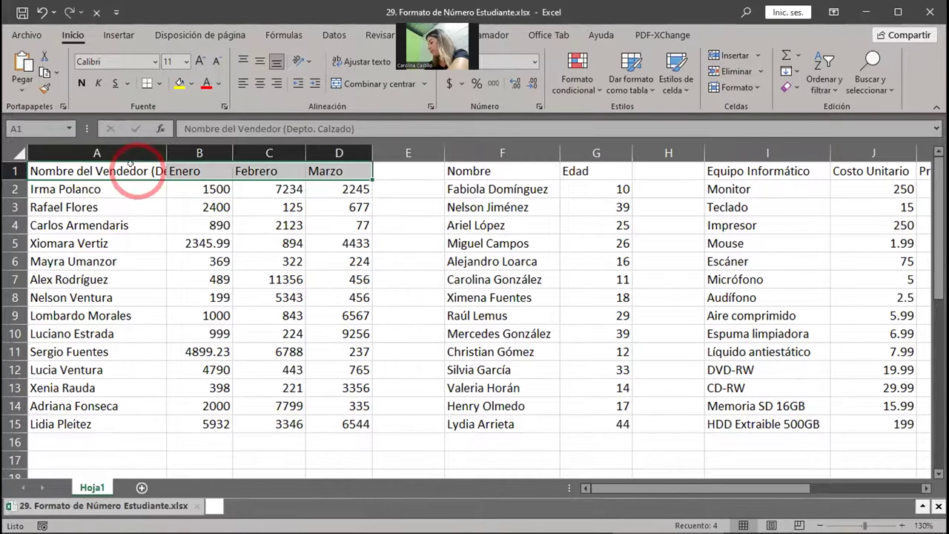
- Give the seller table's header cells A1:D1 a black fill and white font colour
{"action": "left_click", "coordinate": [192, 84]}
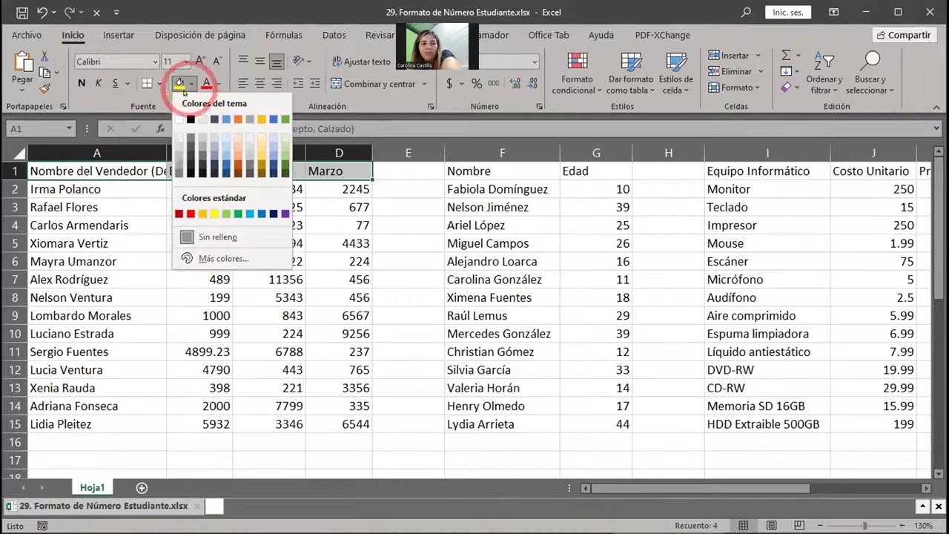
{"action": "left_click", "coordinate": [190, 119]}
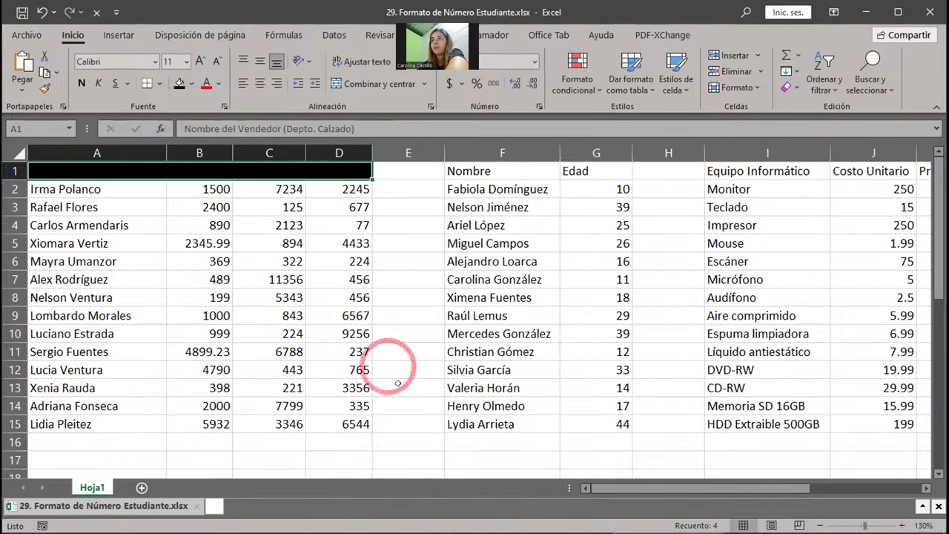
{"action": "scroll", "coordinate": [394, 373], "scroll_direction": "down", "scroll_amount": 4}
{"action": "key", "text": "ctrl+z"}
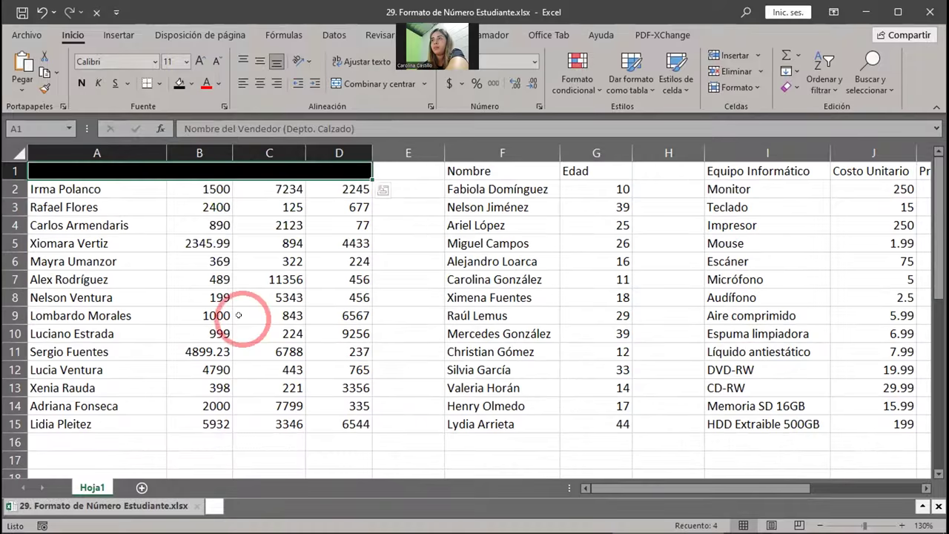
{"action": "left_click", "coordinate": [218, 84]}
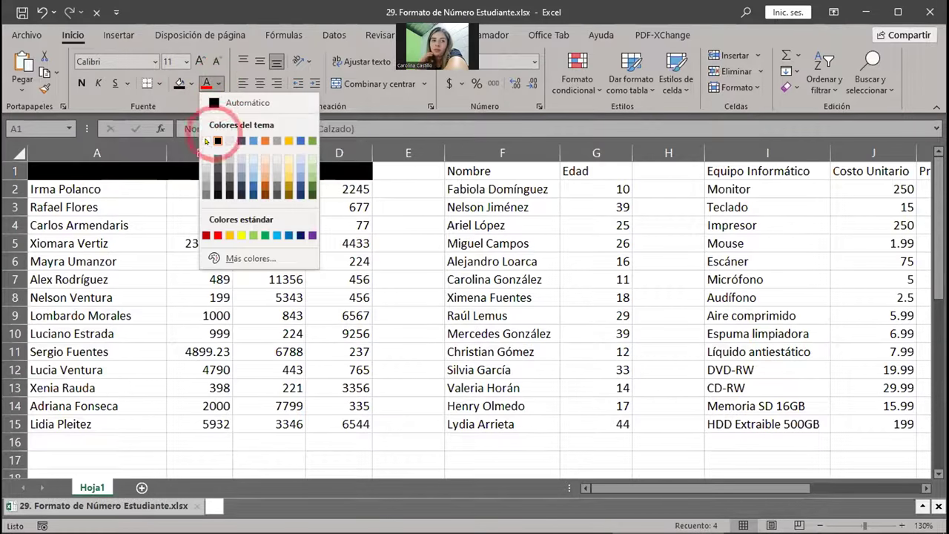
{"action": "left_click", "coordinate": [206, 141]}
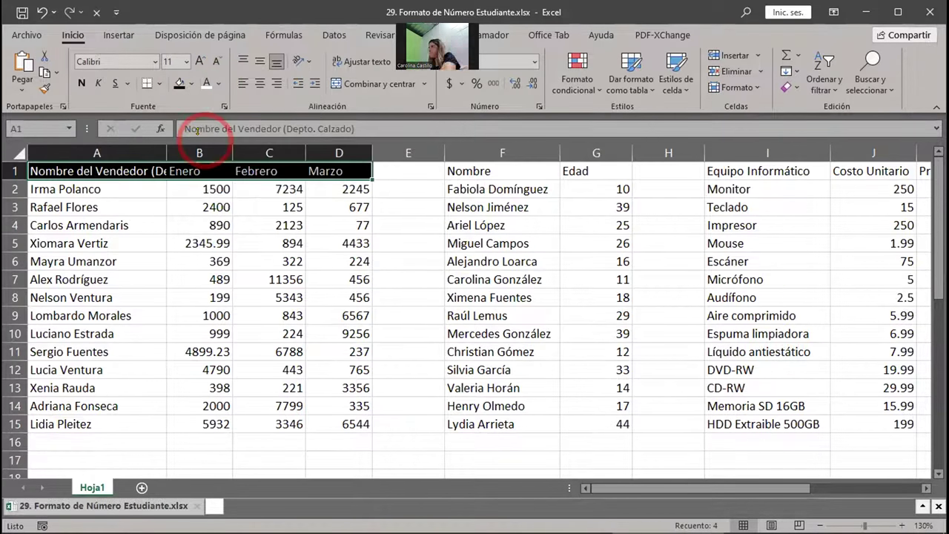
- Increase the height of row 1 to about two text lines and widen column A to fit the full text of A1
{"action": "left_click", "coordinate": [263, 261]}
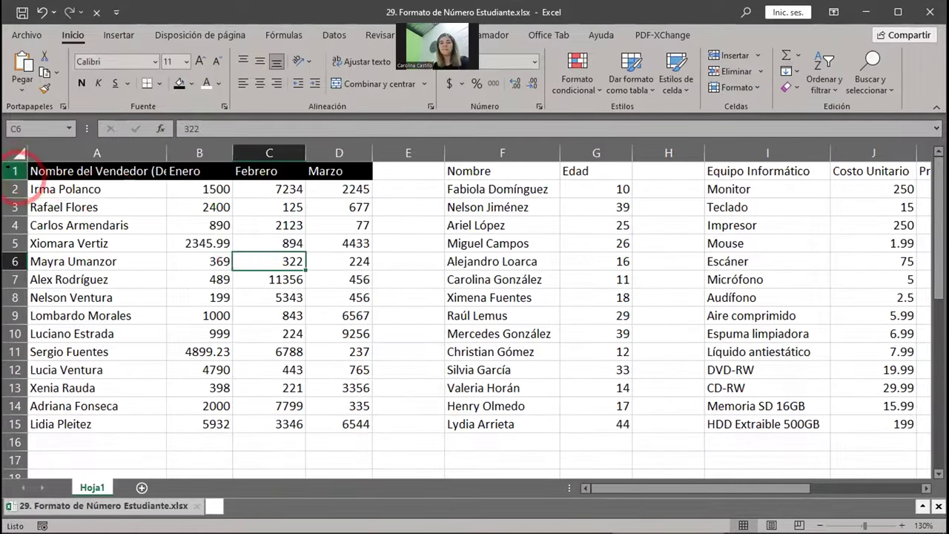
{"action": "left_click_drag", "start_coordinate": [15, 172], "coordinate": [10, 200]}
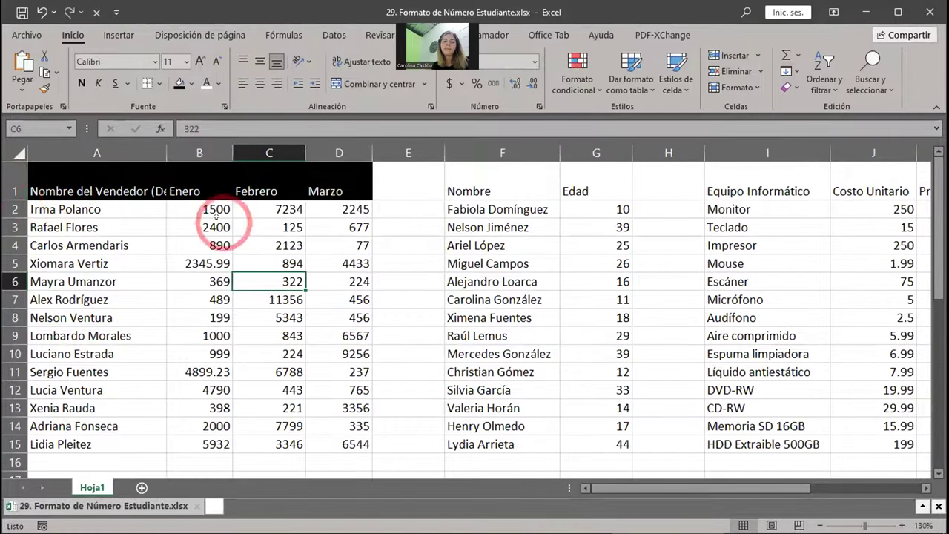
{"action": "left_click", "coordinate": [149, 187]}
{"action": "scroll", "coordinate": [284, 310], "scroll_direction": "down", "scroll_amount": 4}
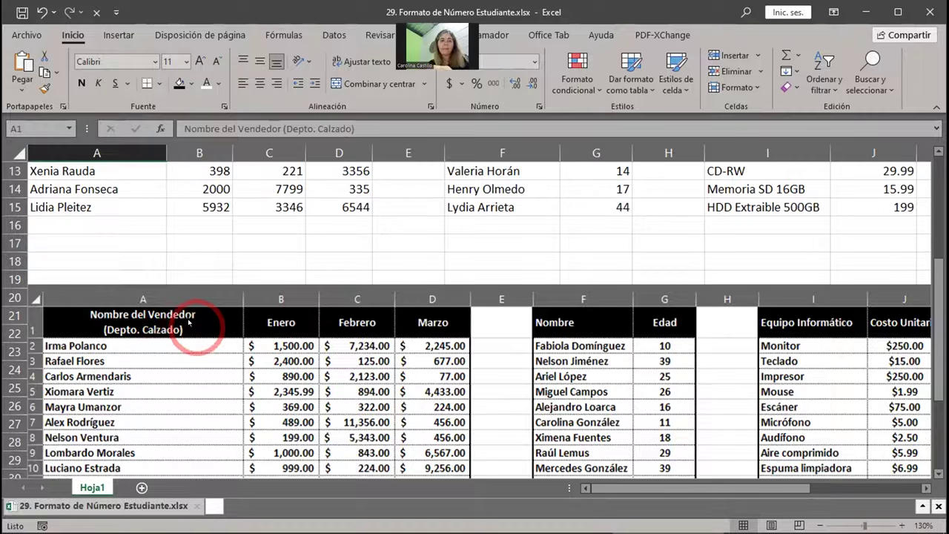
{"action": "scroll", "coordinate": [188, 321], "scroll_direction": "up", "scroll_amount": 4}
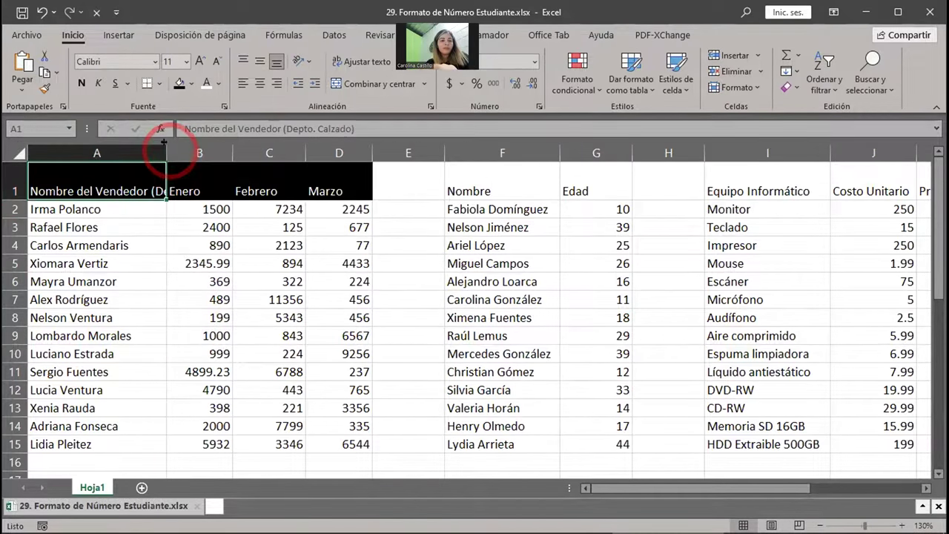
{"action": "left_click_drag", "start_coordinate": [163, 141], "coordinate": [260, 154]}
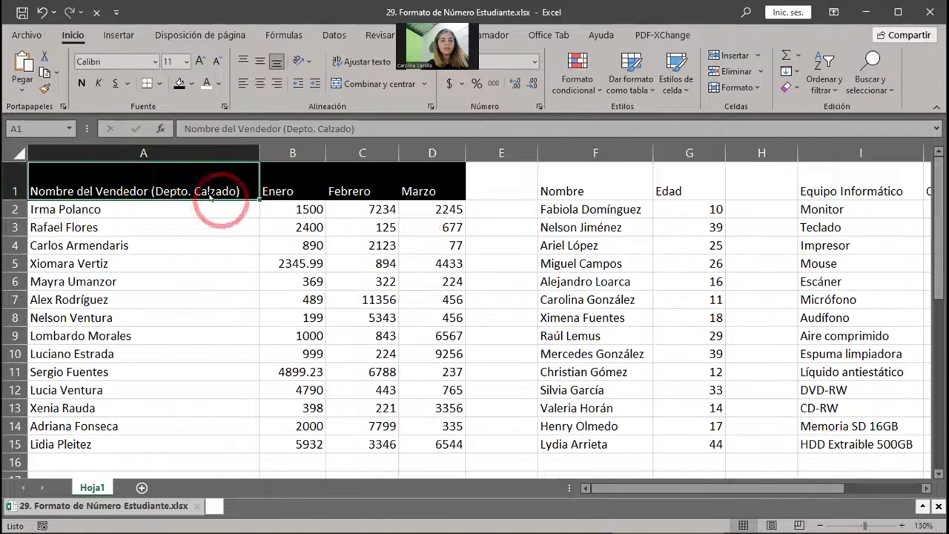
- Insert a line break in cell A1 so that "(Depto. Calzado)" starts on a second line
{"action": "double_click", "coordinate": [146, 191]}
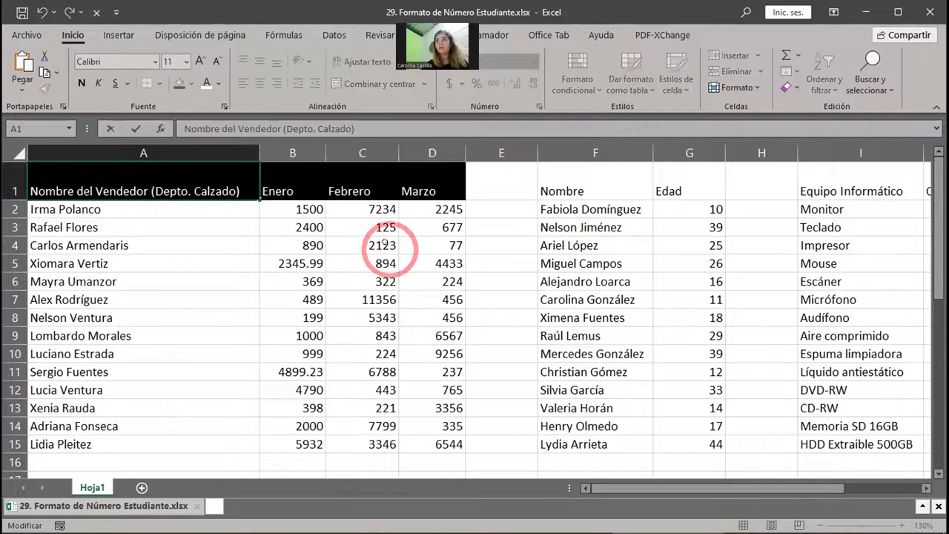
{"action": "key", "text": "alt+Return"}
{"action": "key", "text": "Return"}
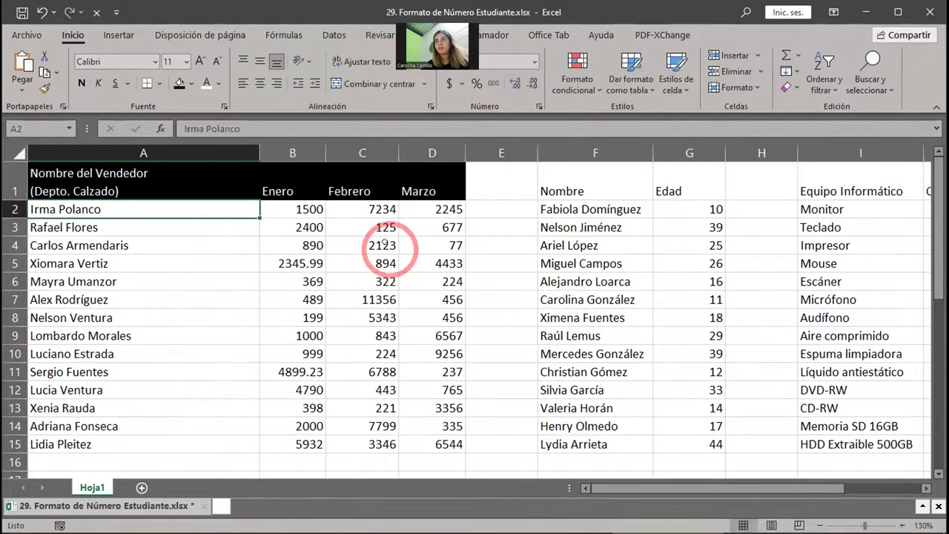
- Center the seller table's header cells A1:D1 both horizontally and vertically, as in the reference image
{"action": "scroll", "coordinate": [328, 345], "scroll_direction": "down", "scroll_amount": 4}
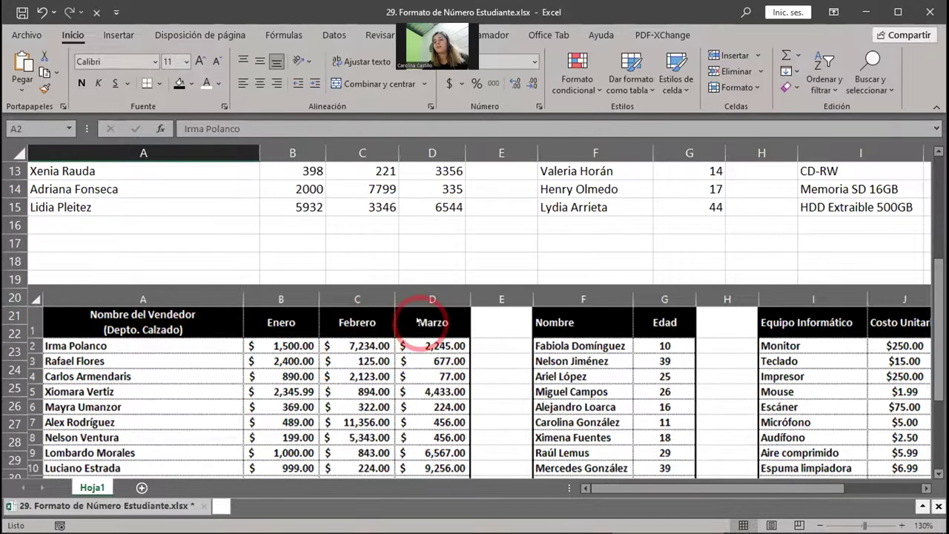
{"action": "scroll", "coordinate": [418, 320], "scroll_direction": "up", "scroll_amount": 4}
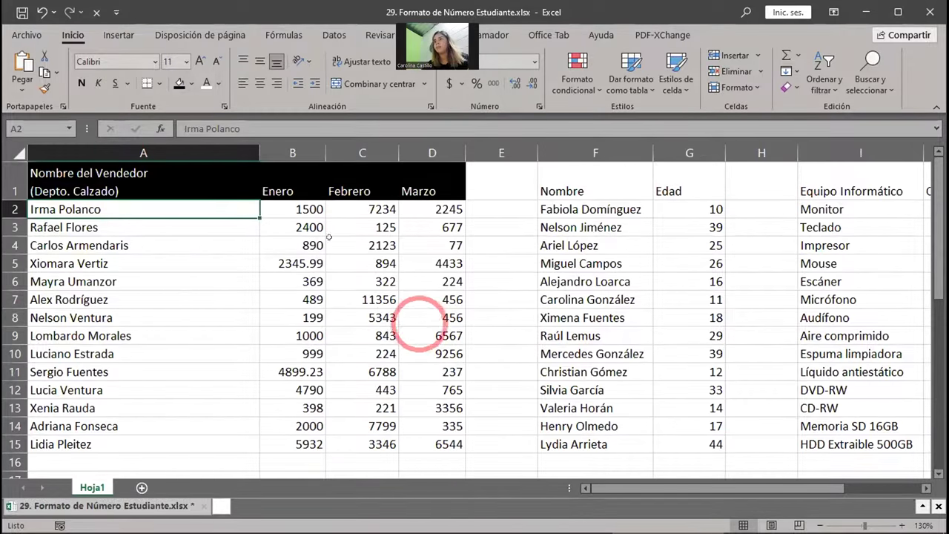
{"action": "left_click", "coordinate": [135, 176]}
{"action": "left_click_drag", "start_coordinate": [138, 172], "coordinate": [440, 184]}
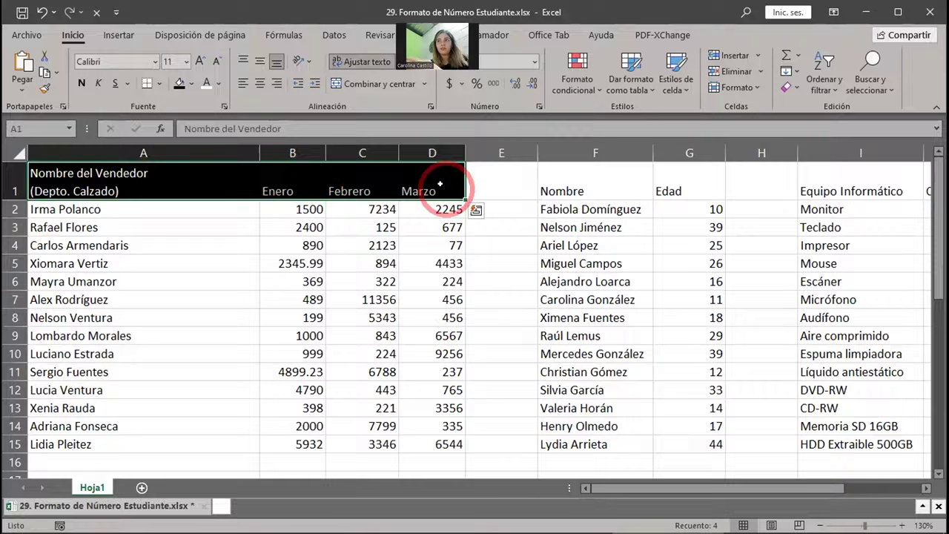
{"action": "left_click", "coordinate": [259, 84]}
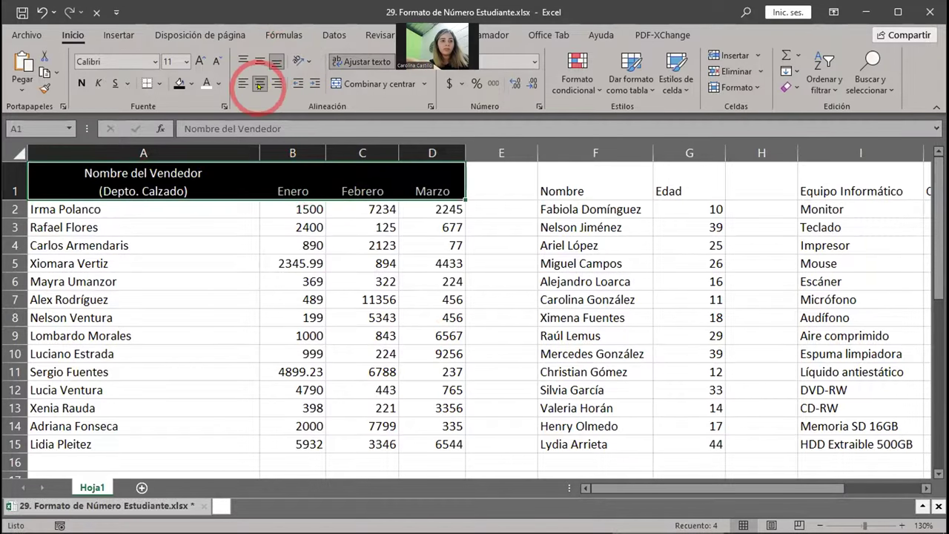
{"action": "left_click", "coordinate": [260, 62]}
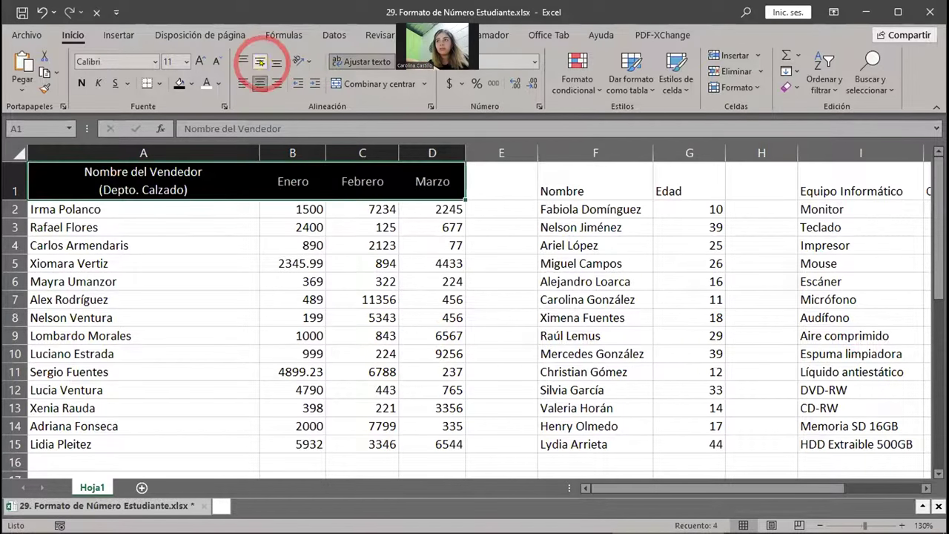
{"action": "left_click", "coordinate": [375, 338]}
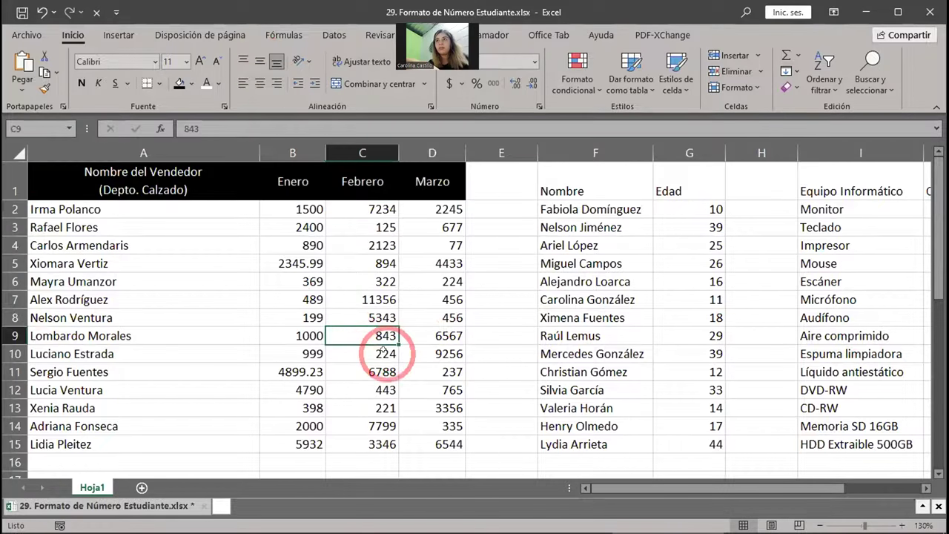
- Make the text in the seller table's header cells A1:D1 bold
{"action": "left_click_drag", "start_coordinate": [111, 197], "coordinate": [416, 182]}
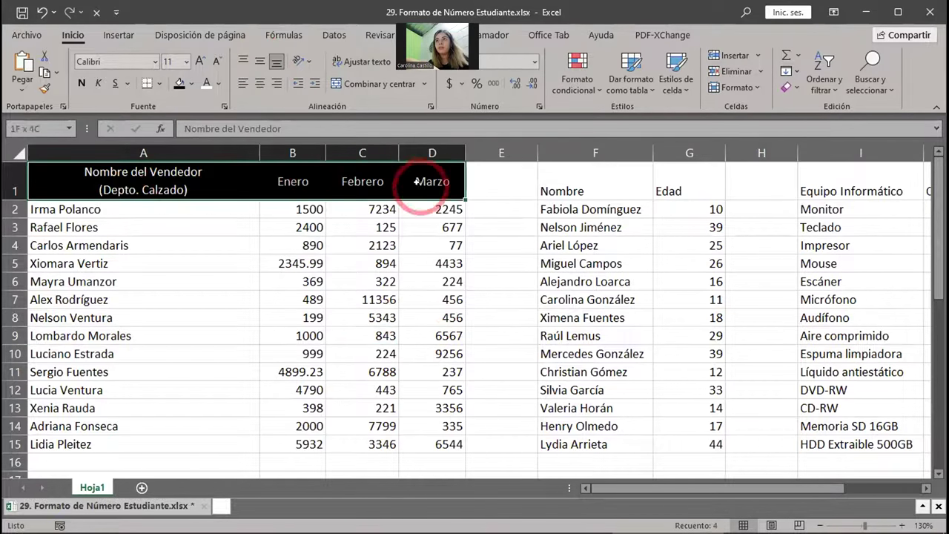
{"action": "left_click", "coordinate": [81, 83]}
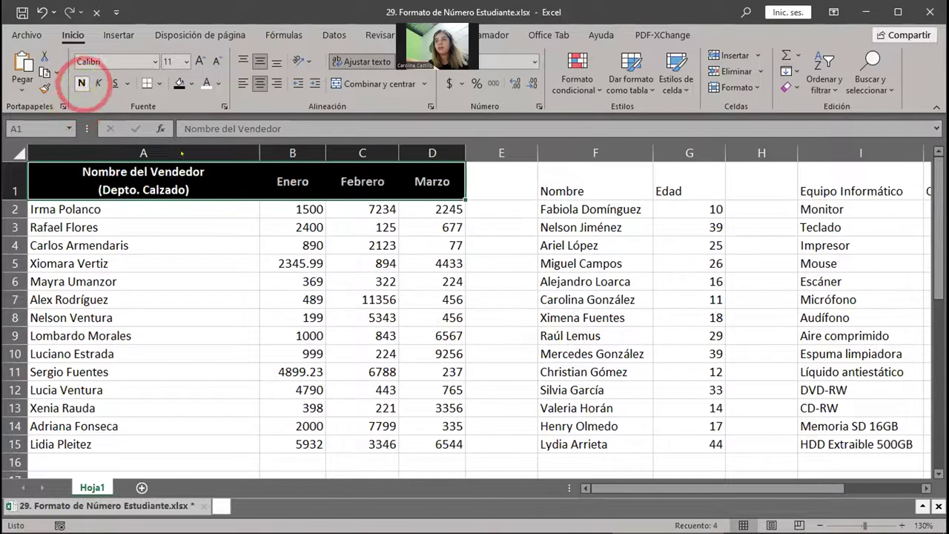
{"action": "left_click", "coordinate": [454, 297]}
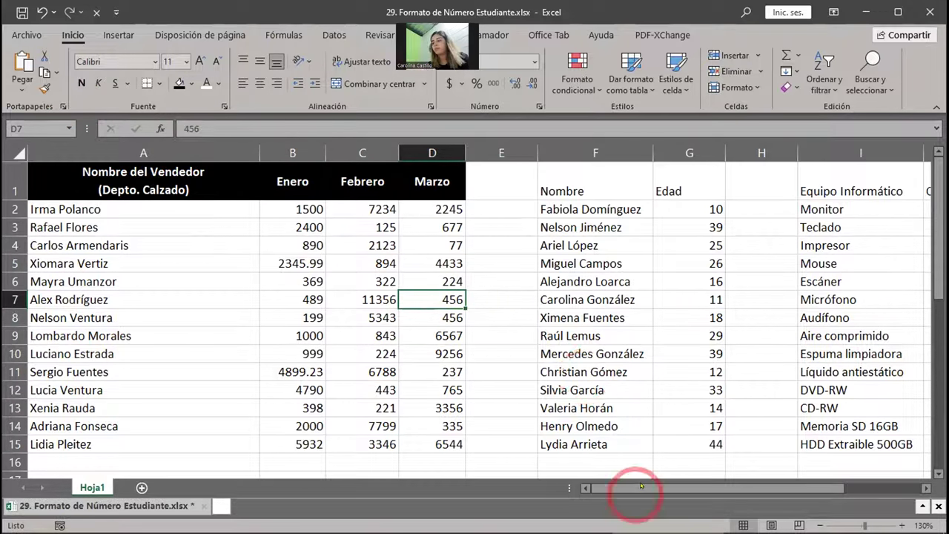
- Copy the format of header cell B1 with the Format Painter onto the "Nombre" and "Edad" headers in F1:G1
{"action": "left_click_drag", "start_coordinate": [641, 492], "coordinate": [718, 494]}
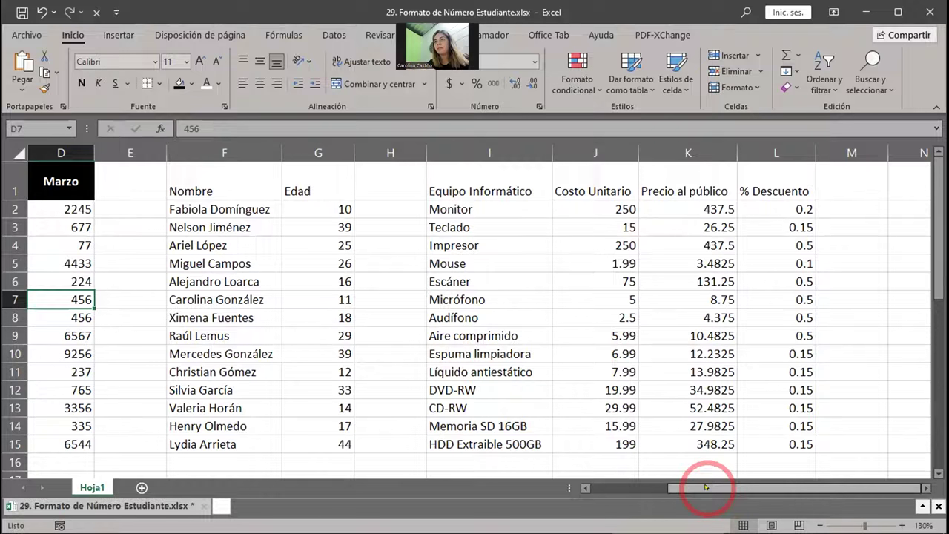
{"action": "left_click_drag", "start_coordinate": [706, 487], "coordinate": [631, 487]}
{"action": "scroll", "coordinate": [664, 391], "scroll_direction": "down", "scroll_amount": 1}
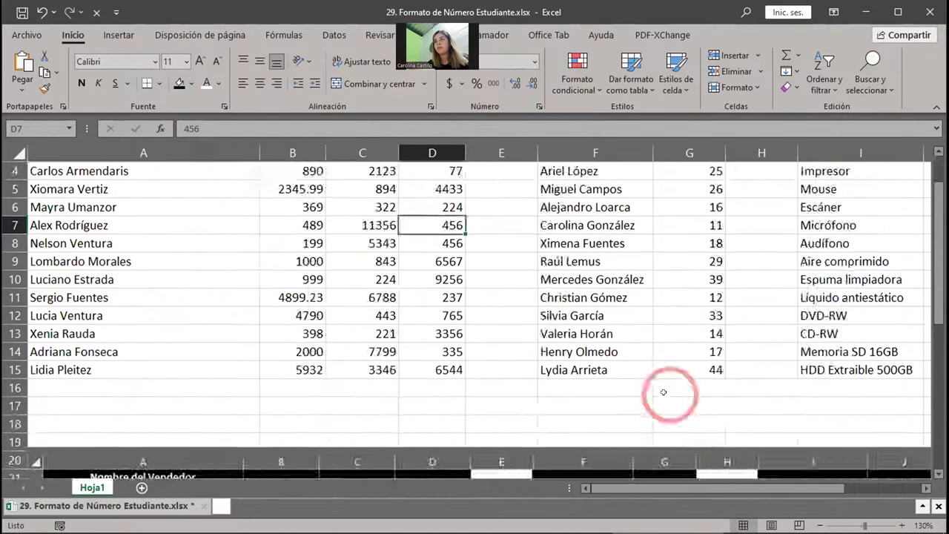
{"action": "scroll", "coordinate": [664, 392], "scroll_direction": "down", "scroll_amount": 3}
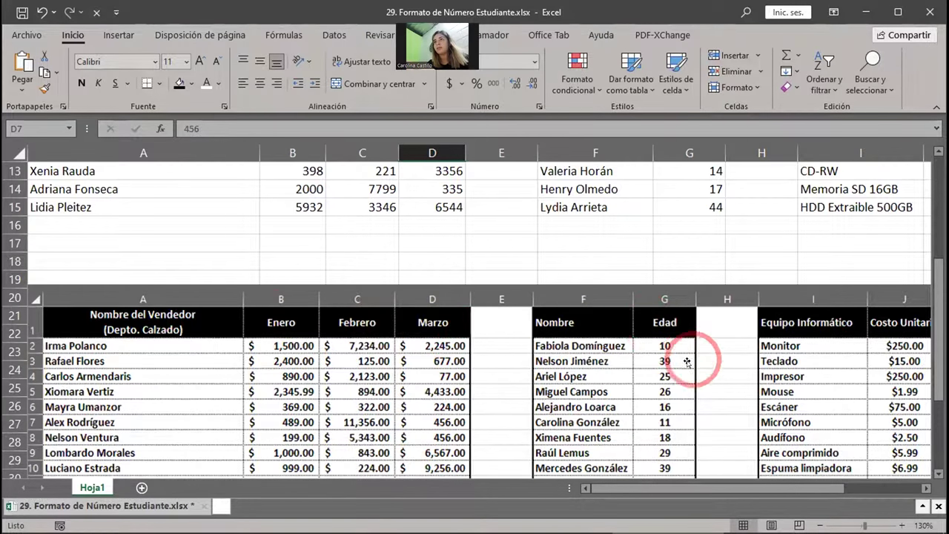
{"action": "left_click_drag", "start_coordinate": [770, 487], "coordinate": [734, 487]}
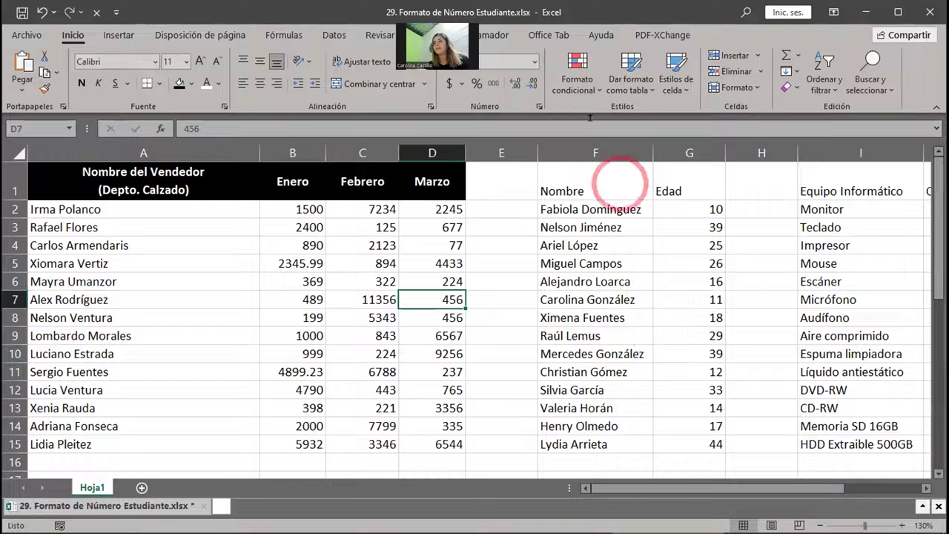
{"action": "left_click", "coordinate": [295, 172]}
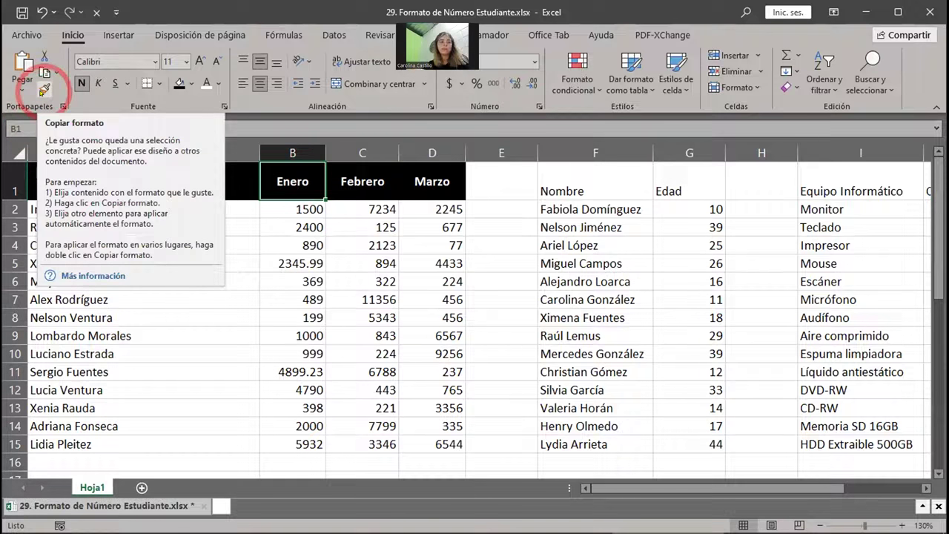
{"action": "left_click", "coordinate": [45, 89]}
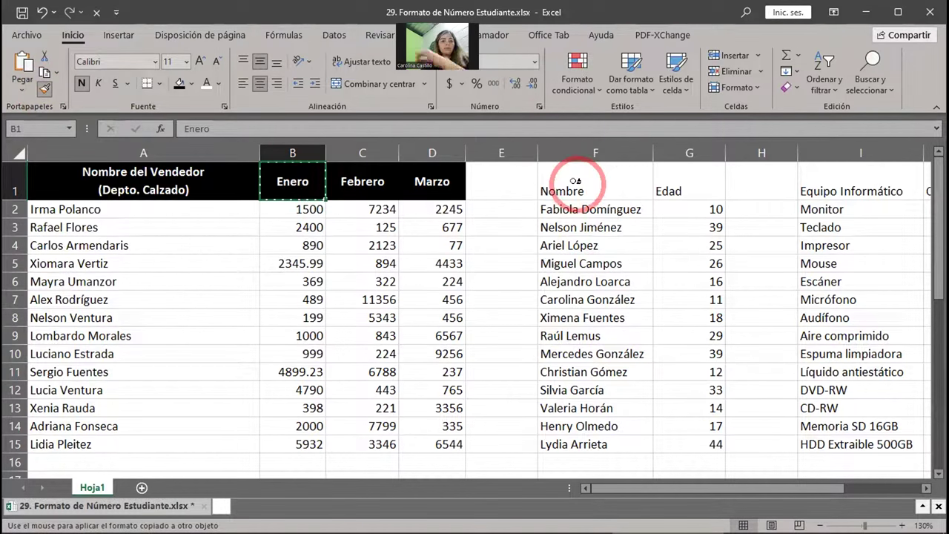
{"action": "left_click", "coordinate": [620, 183]}
{"action": "left_click_drag", "start_coordinate": [676, 172], "coordinate": [677, 174]}
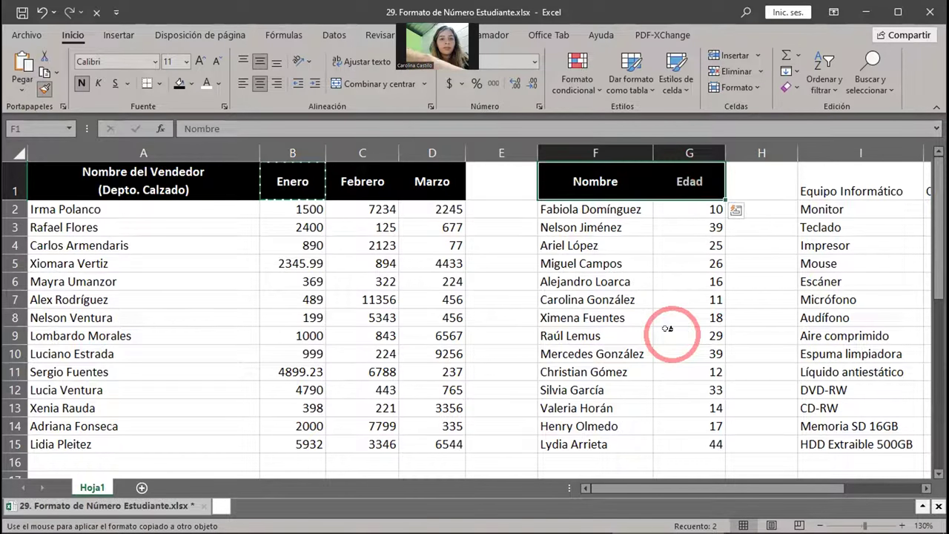
- Apply the same copied header format to the computer equipment table's headers I1:L1 and end format copying
{"action": "left_click_drag", "start_coordinate": [697, 491], "coordinate": [805, 504]}
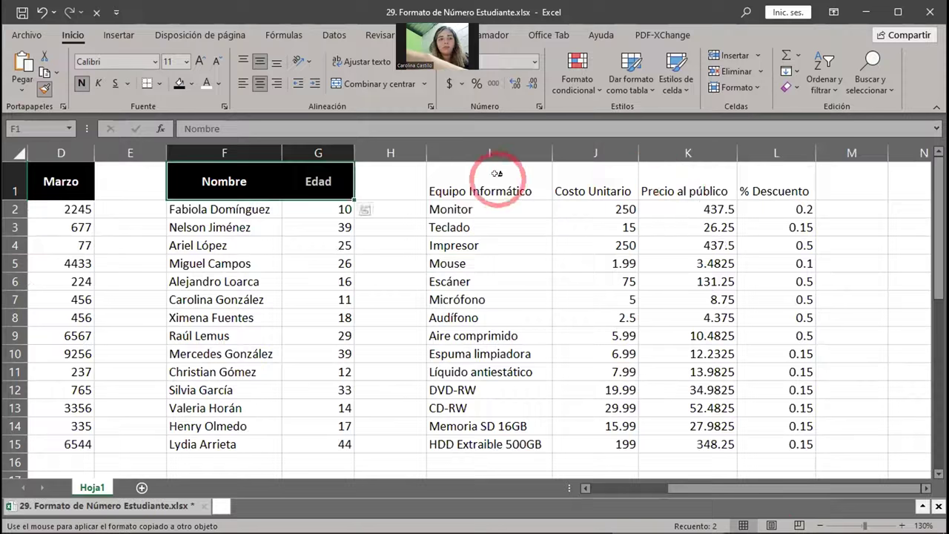
{"action": "mouse_move", "coordinate": [491, 173]}
{"action": "left_mouse_down"}
{"action": "mouse_move", "coordinate": [608, 186]}
{"action": "mouse_move", "coordinate": [778, 183]}
{"action": "left_mouse_up"}
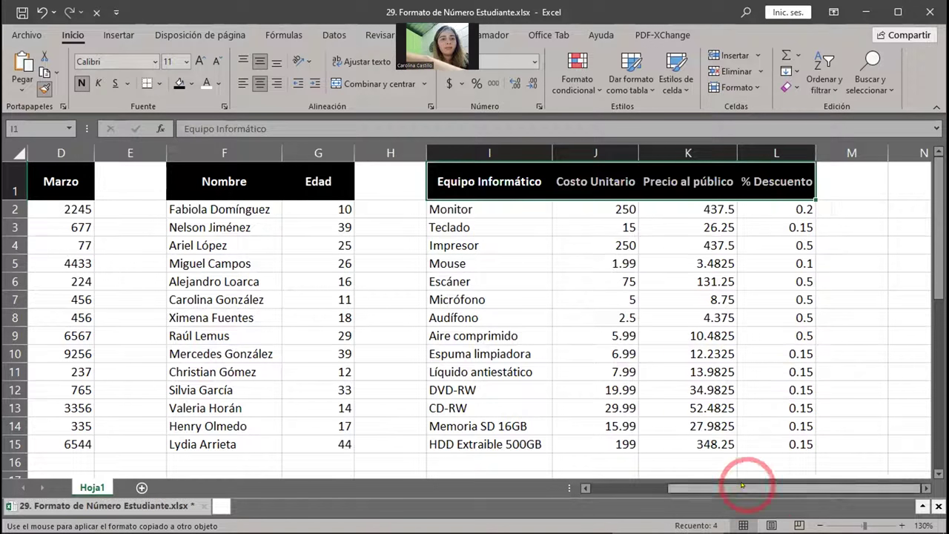
{"action": "left_click_drag", "start_coordinate": [741, 486], "coordinate": [625, 486]}
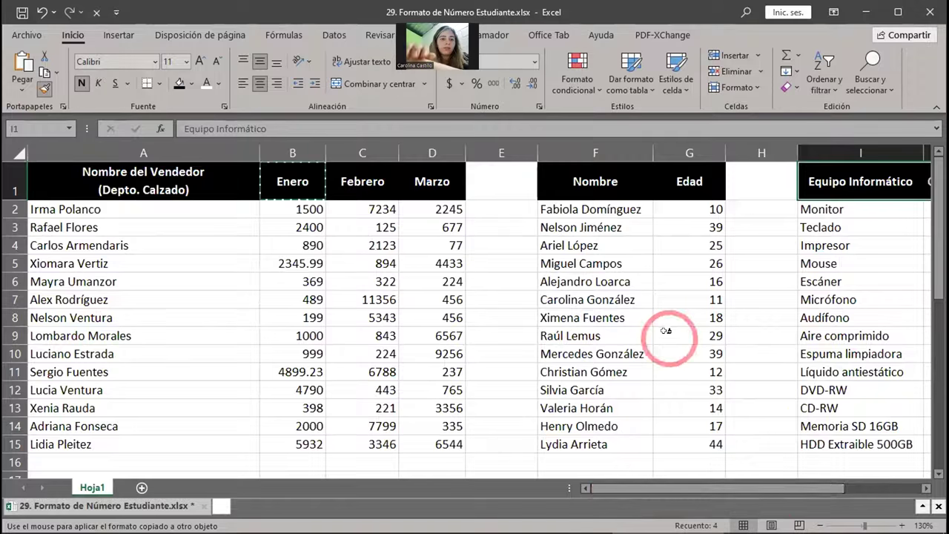
{"action": "key", "text": "Escape"}
- Set thin solid outer borders on all four sides of the seller table range A1:D15 in the cell format settings
{"action": "scroll", "coordinate": [528, 326], "scroll_direction": "down", "scroll_amount": 6}
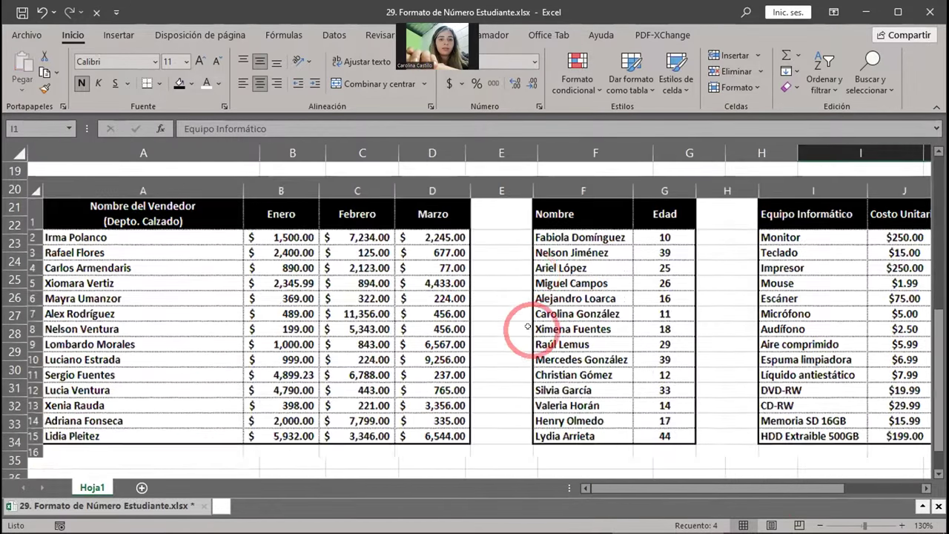
{"action": "scroll", "coordinate": [527, 326], "scroll_direction": "up", "scroll_amount": 6}
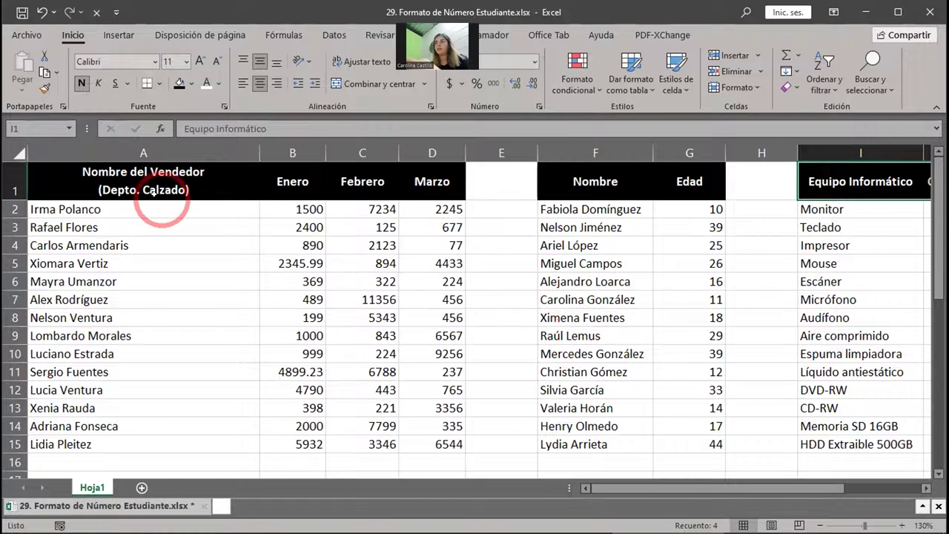
{"action": "scroll", "coordinate": [196, 281], "scroll_direction": "down", "scroll_amount": 4}
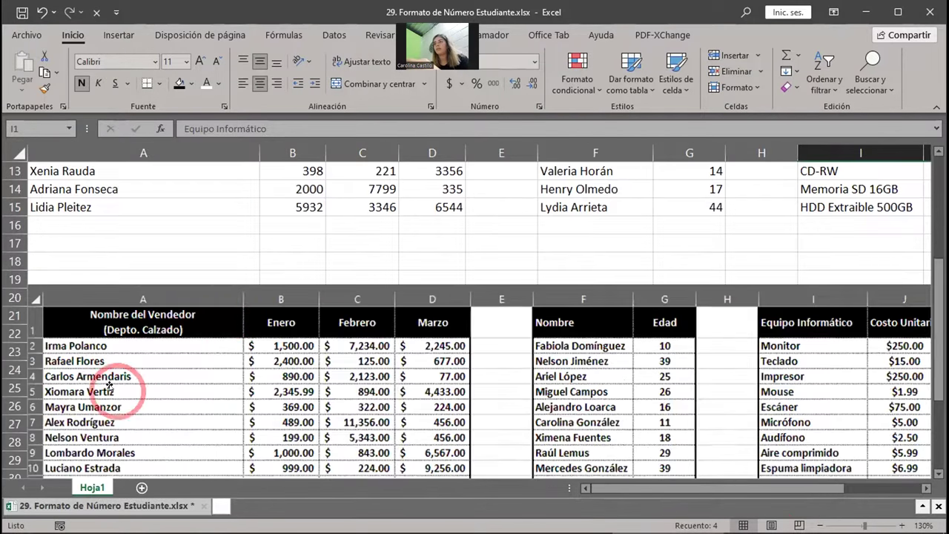
{"action": "scroll", "coordinate": [109, 385], "scroll_direction": "up", "scroll_amount": 4}
{"action": "left_click_drag", "start_coordinate": [138, 186], "coordinate": [450, 445]}
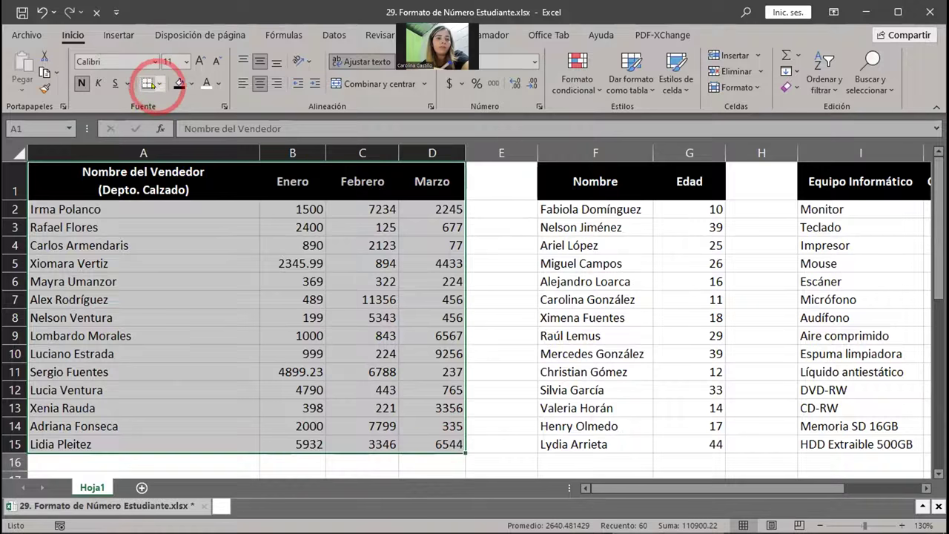
{"action": "left_click", "coordinate": [159, 84]}
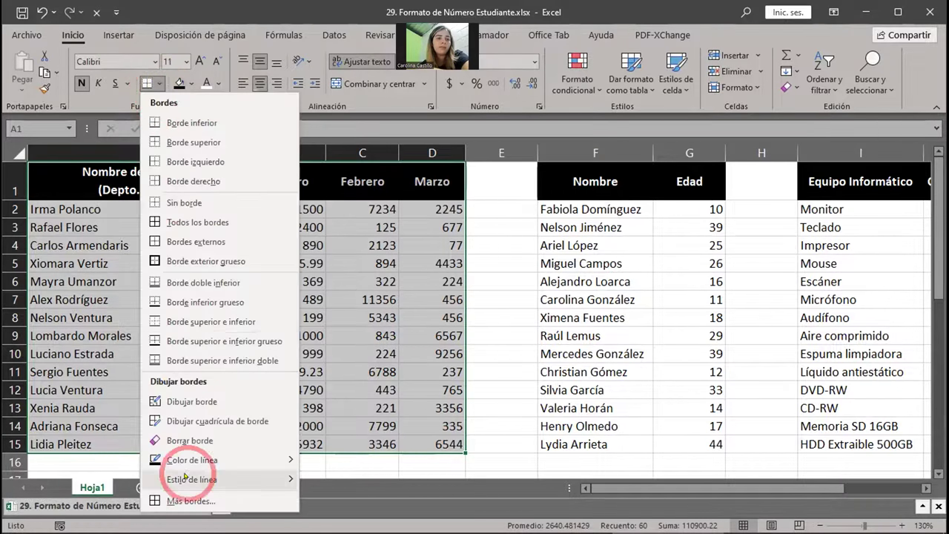
{"action": "left_click", "coordinate": [184, 502]}
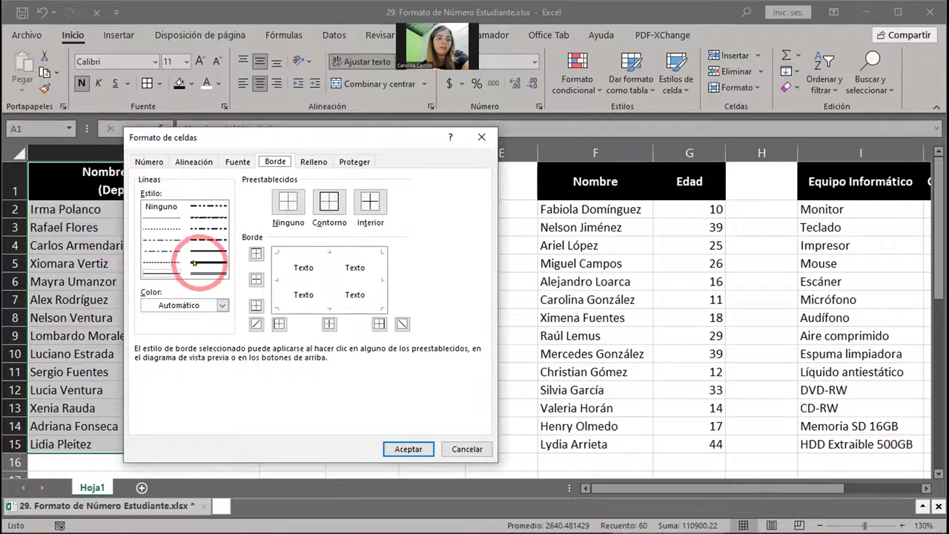
{"action": "left_click", "coordinate": [161, 274]}
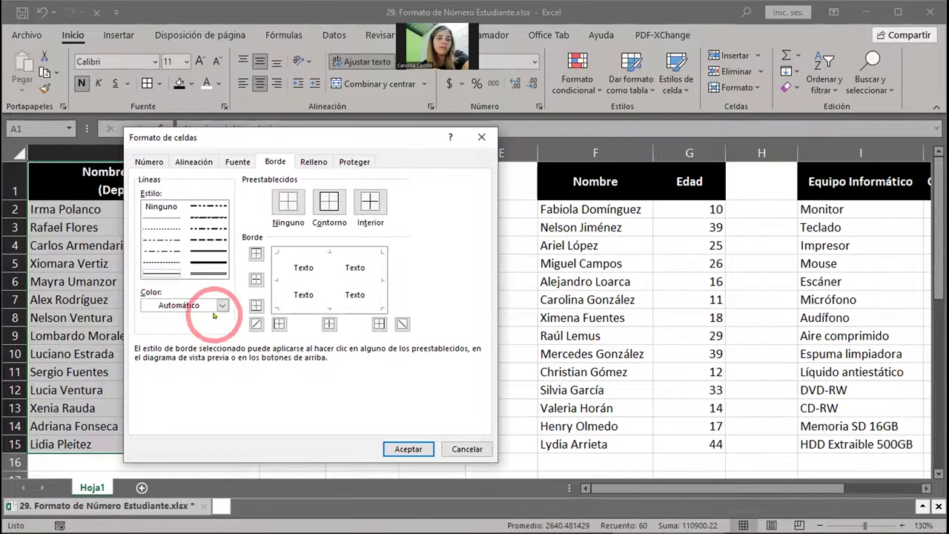
{"action": "left_click", "coordinate": [280, 263]}
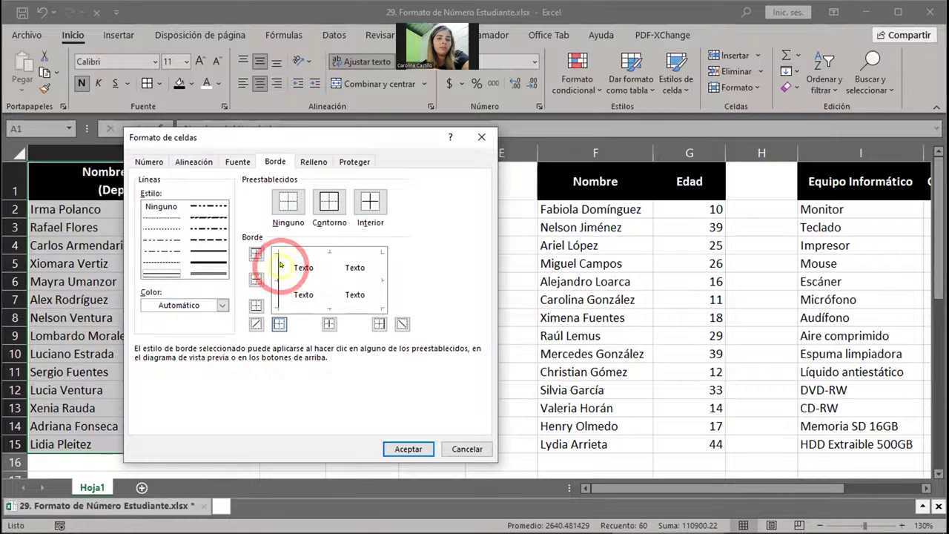
{"action": "left_click", "coordinate": [338, 250]}
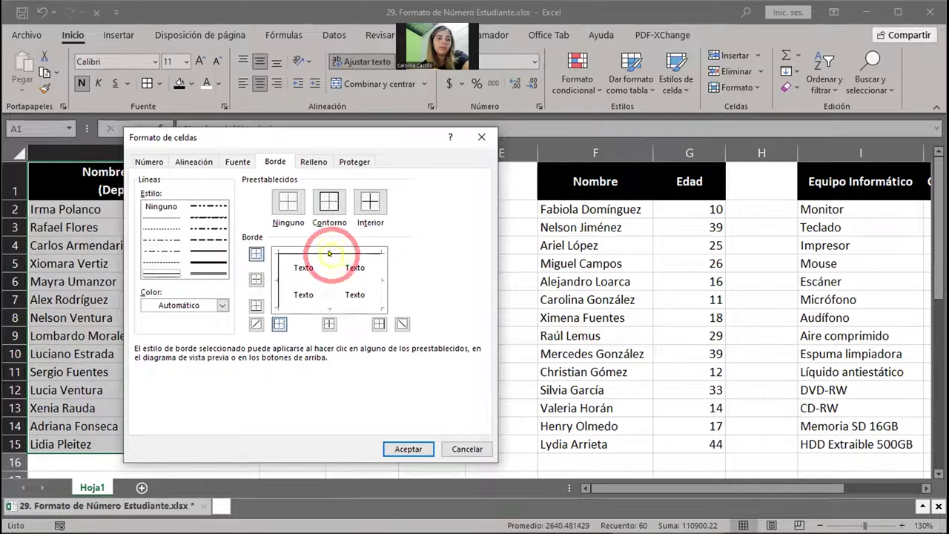
{"action": "left_click", "coordinate": [377, 281]}
{"action": "left_click", "coordinate": [350, 306]}
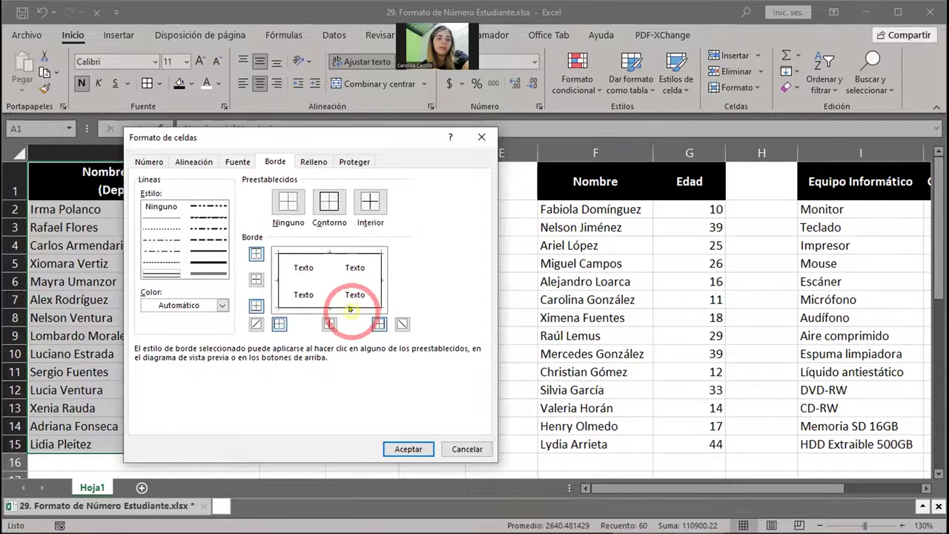
- Add horizontal and vertical inside borders in the same thin solid line to A1:D15 and apply the border settings
{"action": "left_click", "coordinate": [362, 278]}
{"action": "left_click", "coordinate": [327, 272]}
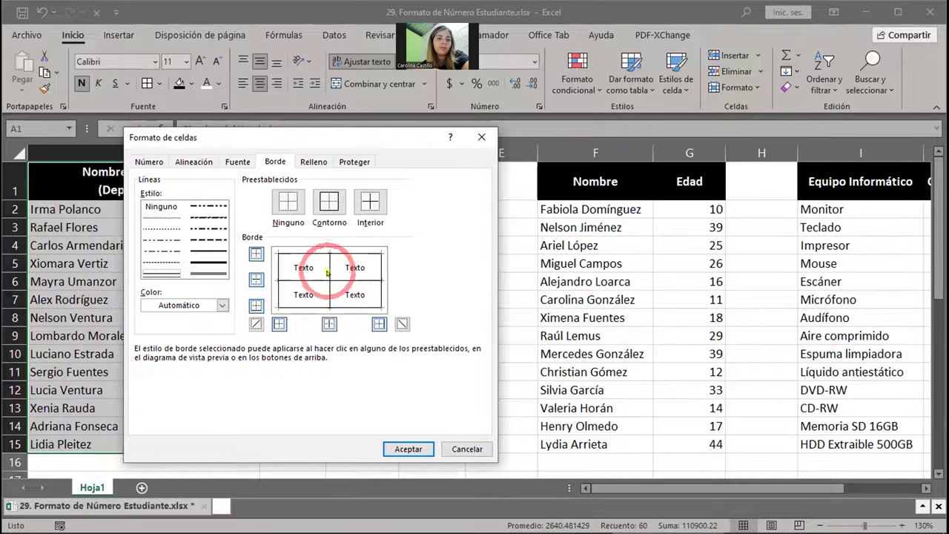
{"action": "left_click", "coordinate": [401, 447]}
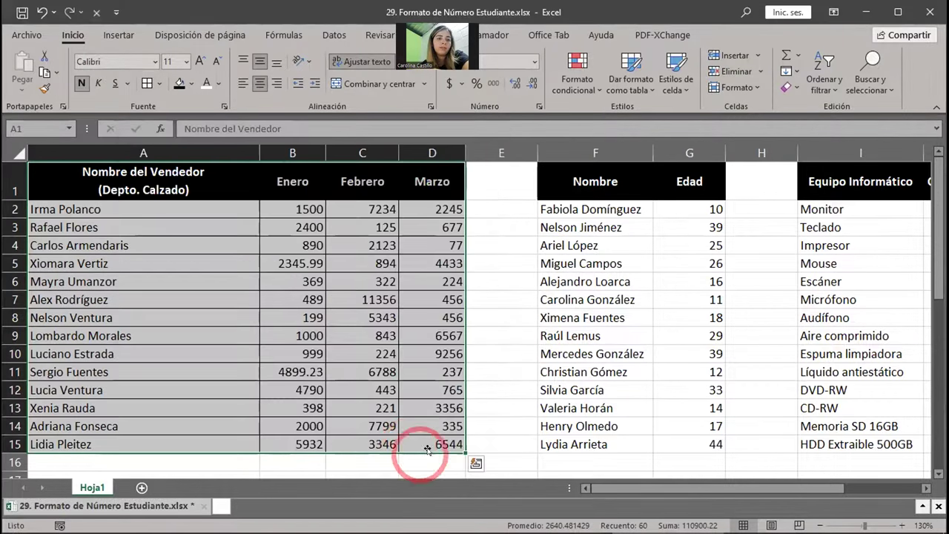
{"action": "left_click", "coordinate": [486, 355]}
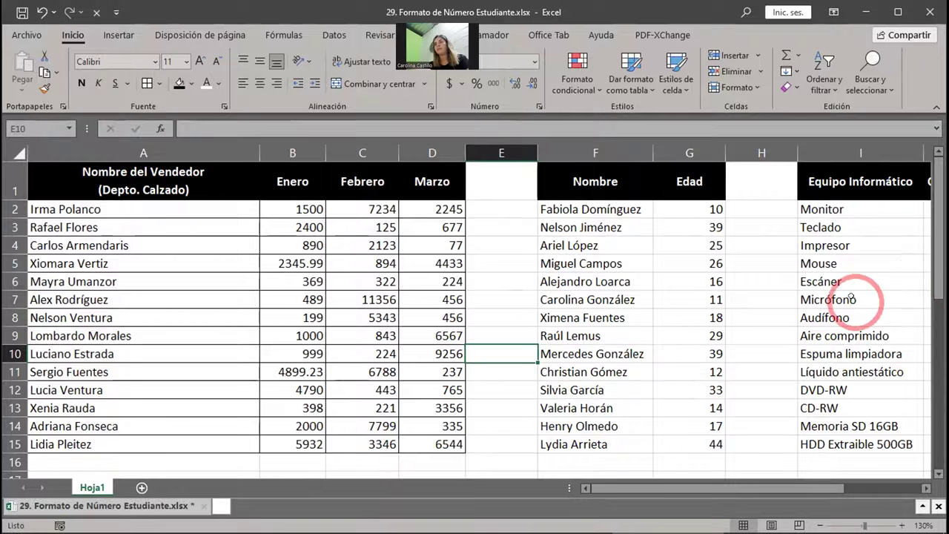
- Copy the bordered format of cell B6 with the Format Painter onto the name and age data in F2:G15
{"action": "left_click", "coordinate": [284, 281]}
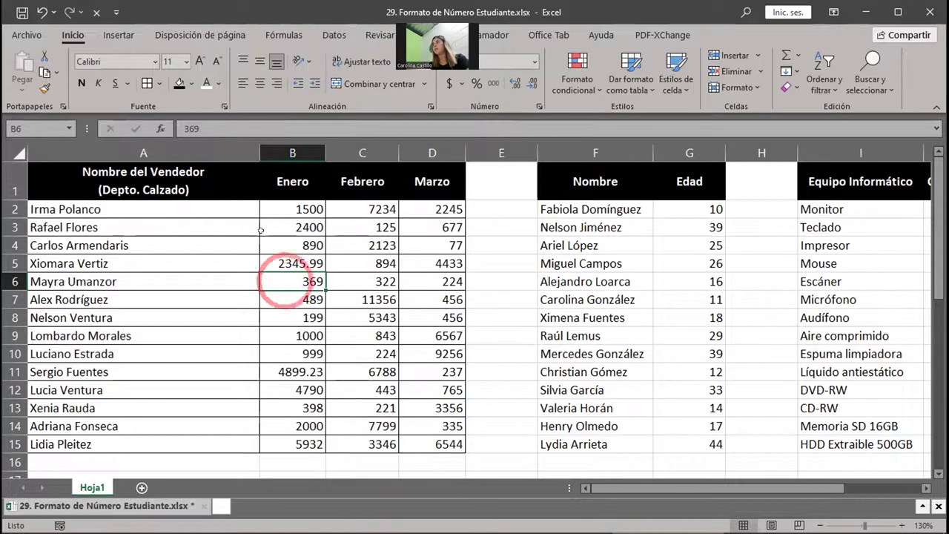
{"action": "left_click", "coordinate": [44, 89]}
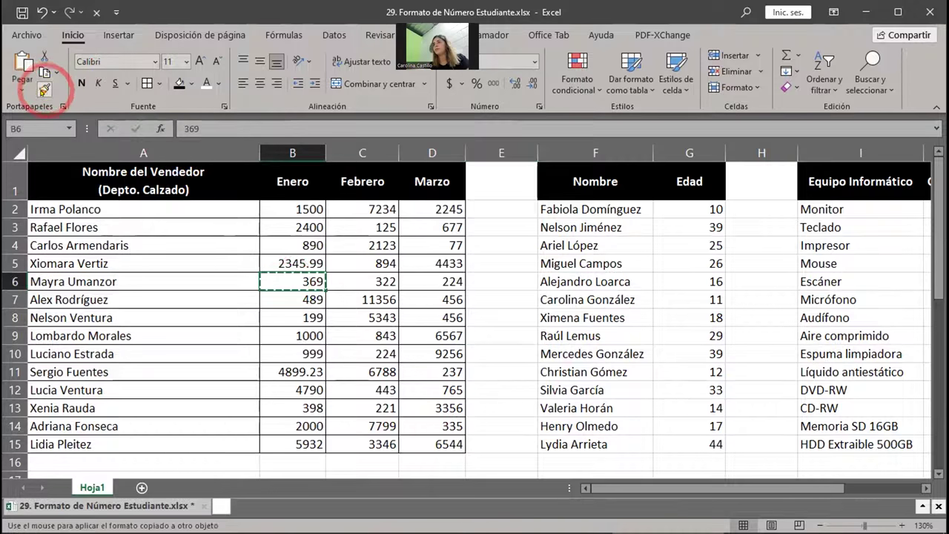
{"action": "mouse_move", "coordinate": [570, 210]}
{"action": "left_mouse_down"}
{"action": "mouse_move", "coordinate": [697, 340]}
{"action": "mouse_move", "coordinate": [676, 448]}
{"action": "left_mouse_up"}
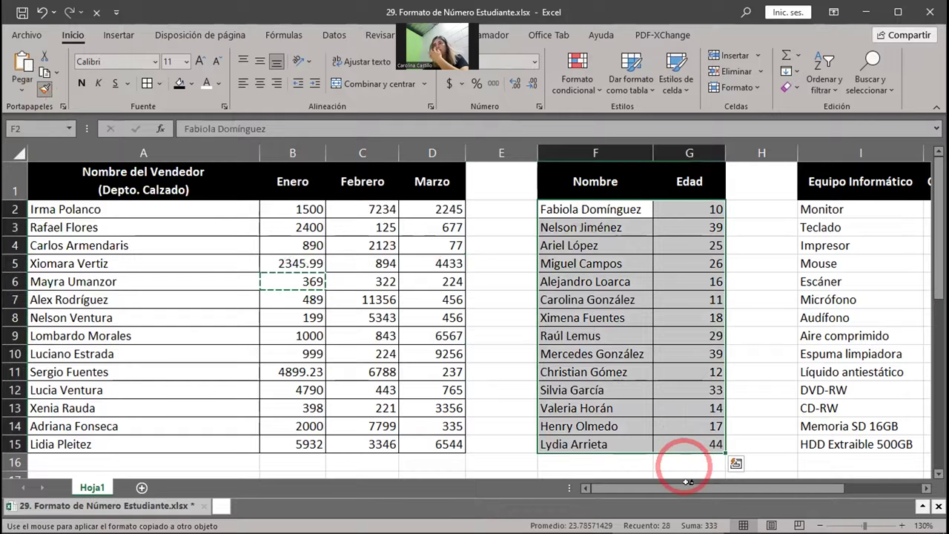
- Apply the copied bordered cell format to the computer equipment data in I2:L15 and end format copying
{"action": "left_click_drag", "start_coordinate": [710, 488], "coordinate": [791, 496]}
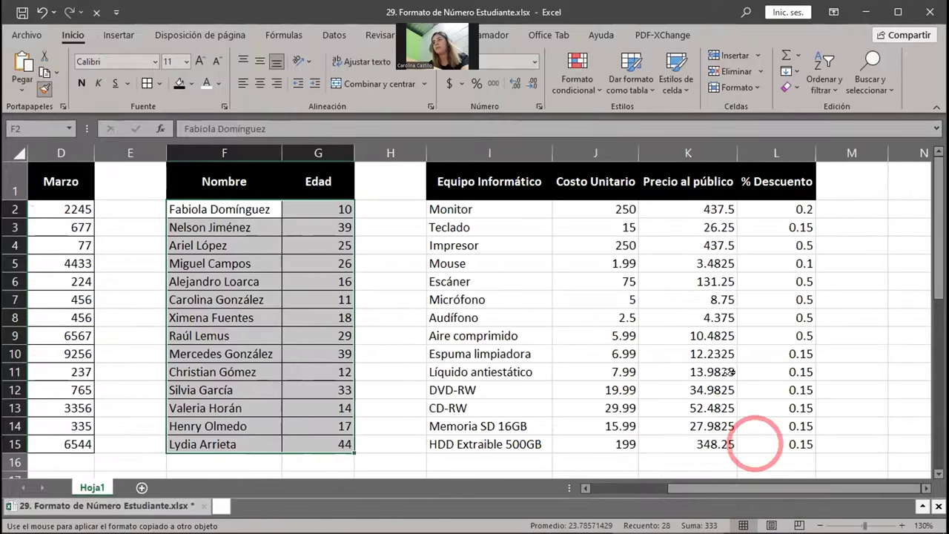
{"action": "mouse_move", "coordinate": [504, 212]}
{"action": "left_mouse_down"}
{"action": "mouse_move", "coordinate": [775, 396]}
{"action": "mouse_move", "coordinate": [785, 442]}
{"action": "left_mouse_up"}
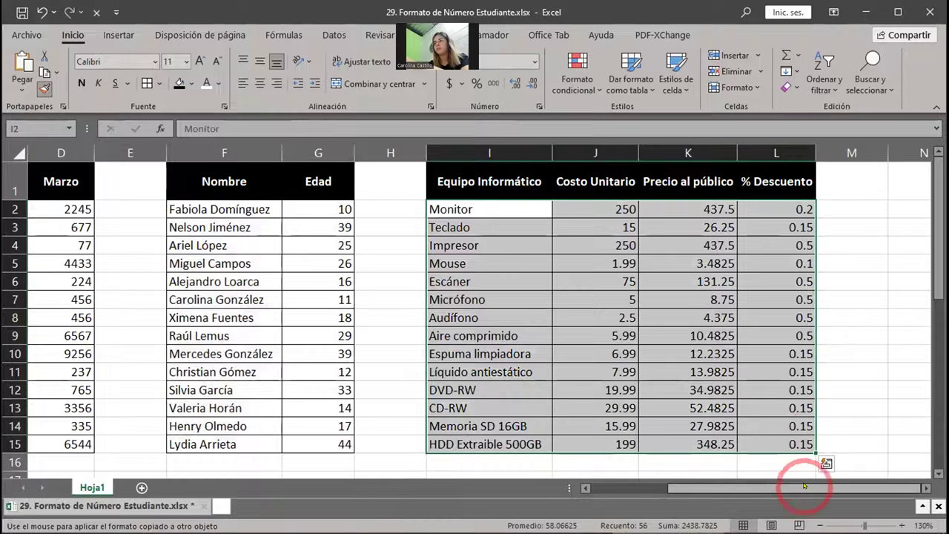
{"action": "mouse_move", "coordinate": [748, 489]}
{"action": "left_mouse_down"}
{"action": "mouse_move", "coordinate": [671, 493]}
{"action": "mouse_move", "coordinate": [699, 523]}
{"action": "left_mouse_up"}
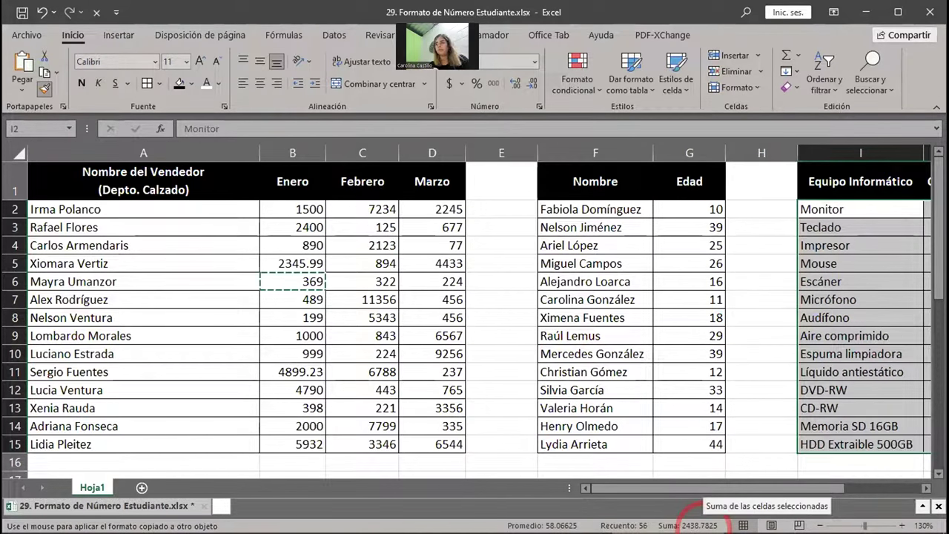
{"action": "key", "text": "Escape"}
- Compare the three bordered tables with the reference image below them to see which cell formats are still missing
{"action": "scroll", "coordinate": [456, 322], "scroll_direction": "down", "scroll_amount": 4}
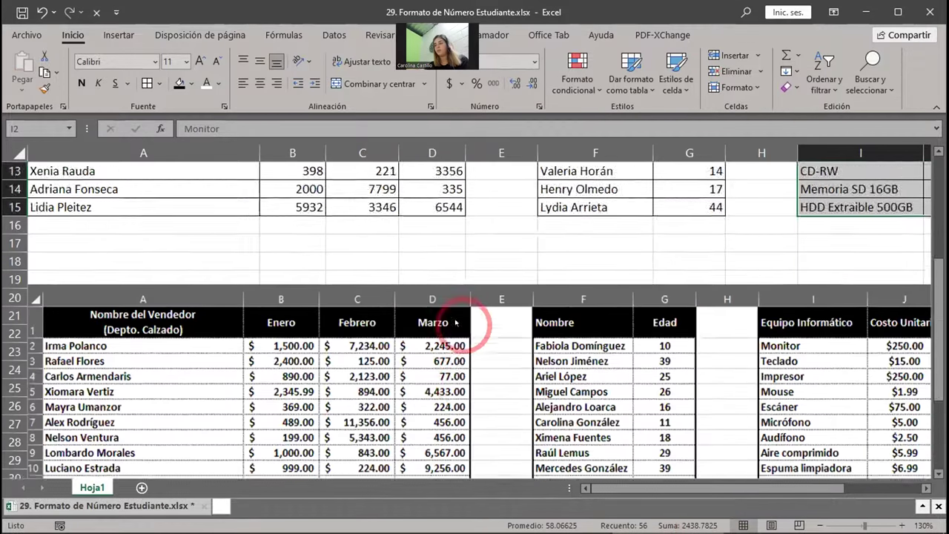
{"action": "scroll", "coordinate": [455, 322], "scroll_direction": "down", "scroll_amount": 1}
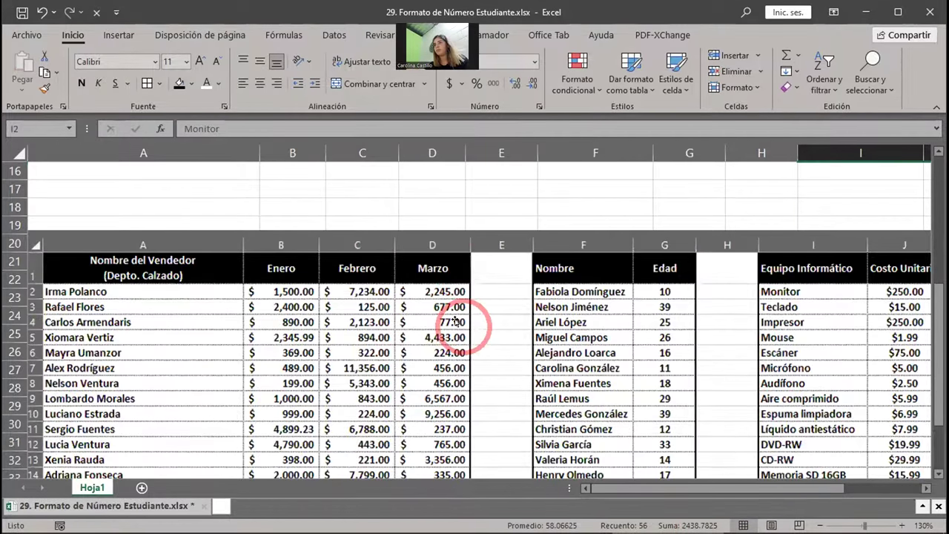
{"action": "scroll", "coordinate": [455, 322], "scroll_direction": "down", "scroll_amount": 2}
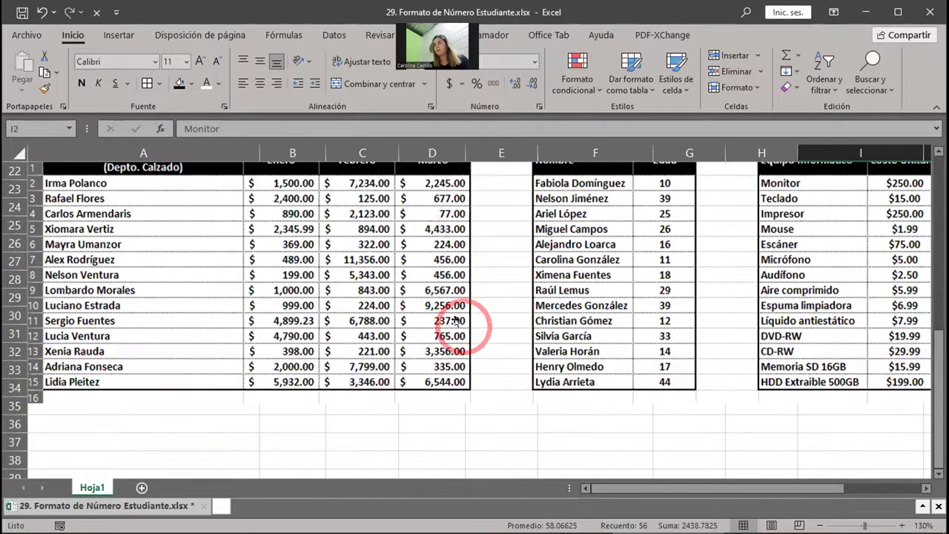
{"action": "scroll", "coordinate": [455, 321], "scroll_direction": "up", "scroll_amount": 3}
{"action": "scroll", "coordinate": [456, 321], "scroll_direction": "up", "scroll_amount": 4}
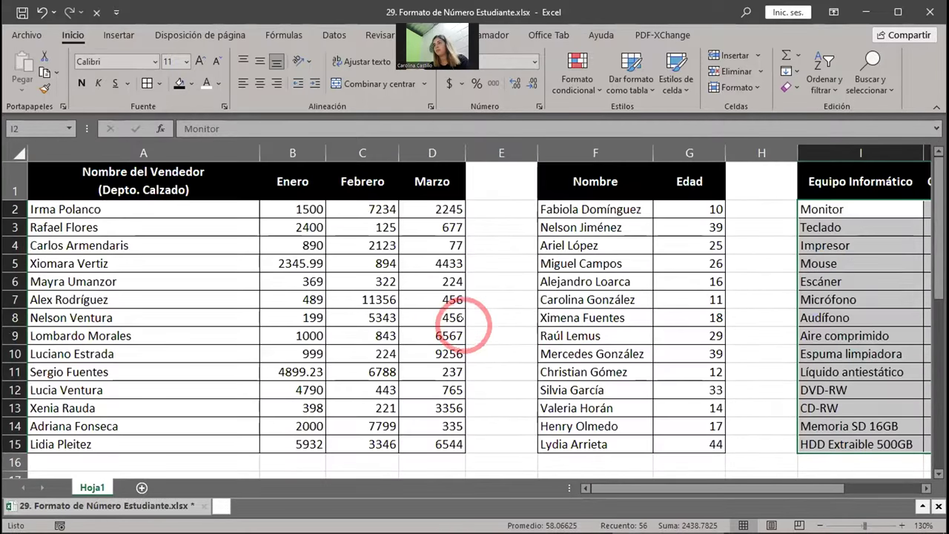
{"action": "left_click", "coordinate": [815, 363]}
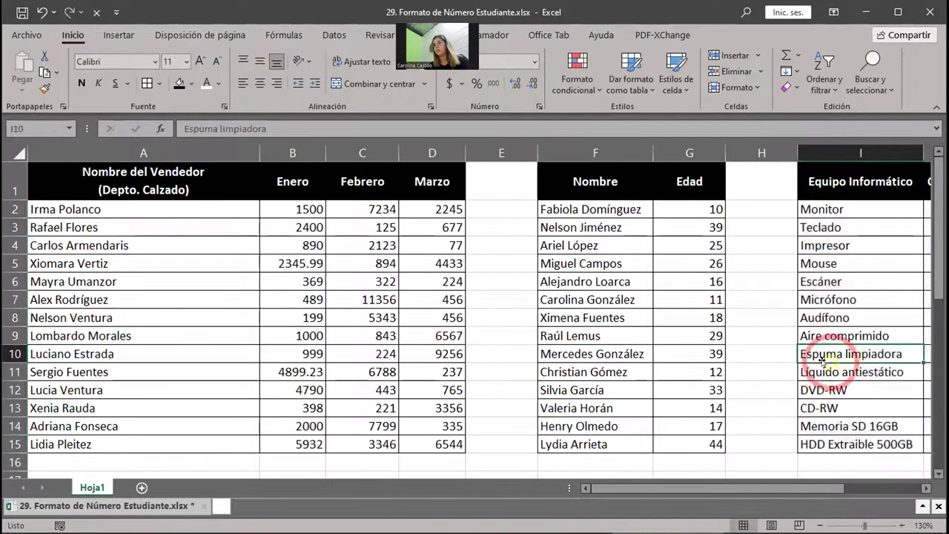
{"action": "left_click_drag", "start_coordinate": [760, 486], "coordinate": [694, 505]}
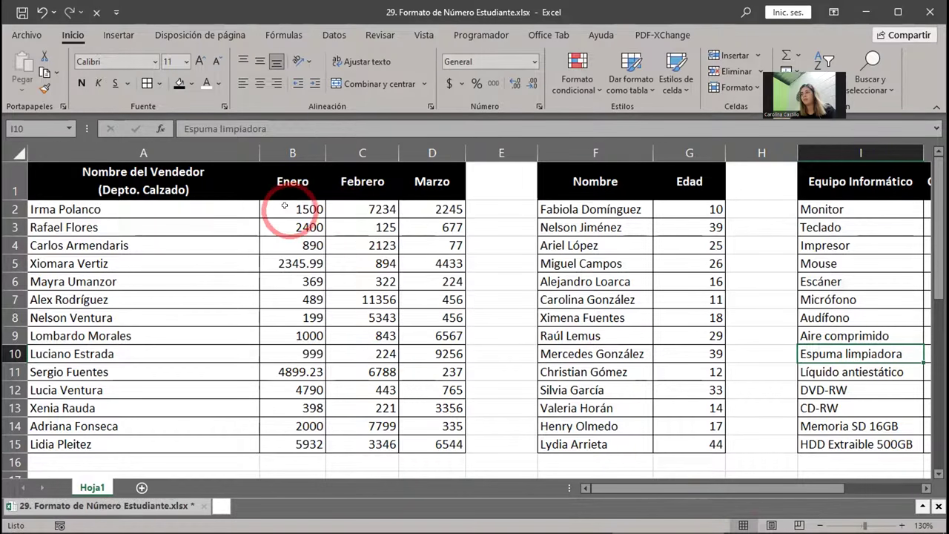
- Apply the Accounting (Contabilidad) number format to the January to March sales figures in B2:D15
{"action": "mouse_move", "coordinate": [285, 205]}
{"action": "left_mouse_down"}
{"action": "mouse_move", "coordinate": [418, 244]}
{"action": "mouse_move", "coordinate": [430, 489]}
{"action": "mouse_move", "coordinate": [439, 364]}
{"action": "left_mouse_up"}
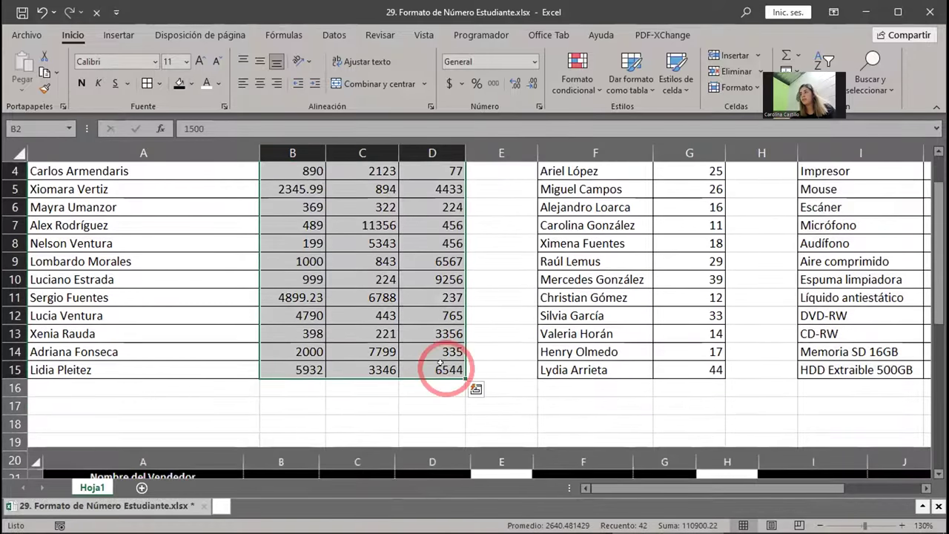
{"action": "scroll", "coordinate": [441, 363], "scroll_direction": "down", "scroll_amount": 4}
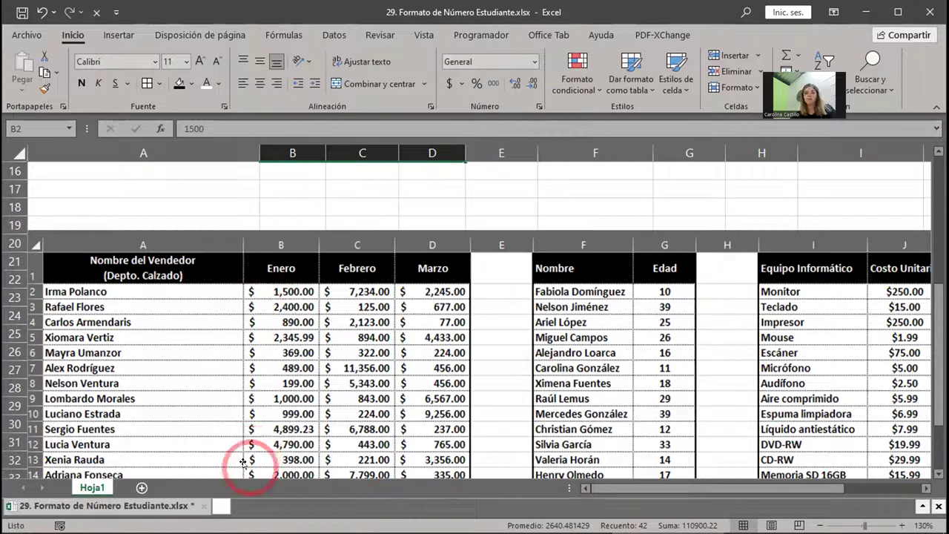
{"action": "scroll", "coordinate": [243, 462], "scroll_direction": "up", "scroll_amount": 5}
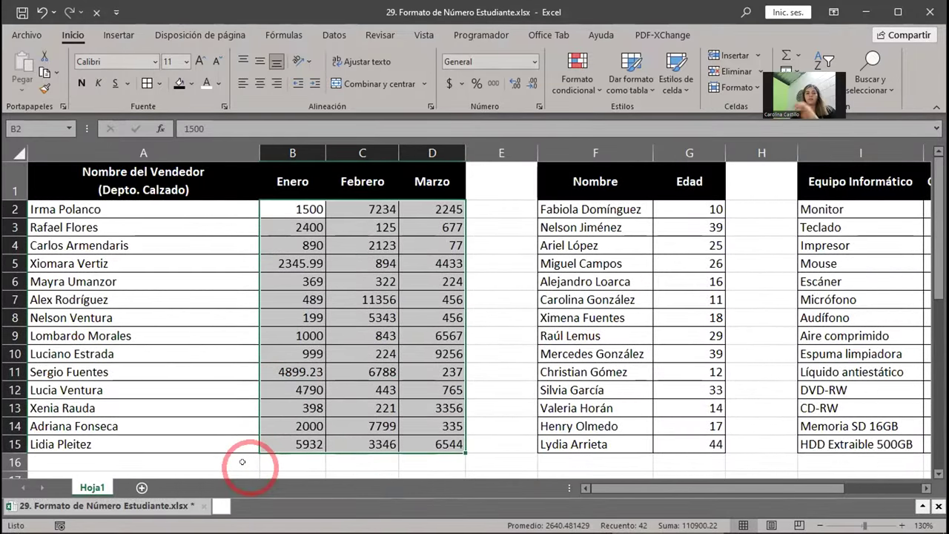
{"action": "scroll", "coordinate": [288, 420], "scroll_direction": "down", "scroll_amount": 4}
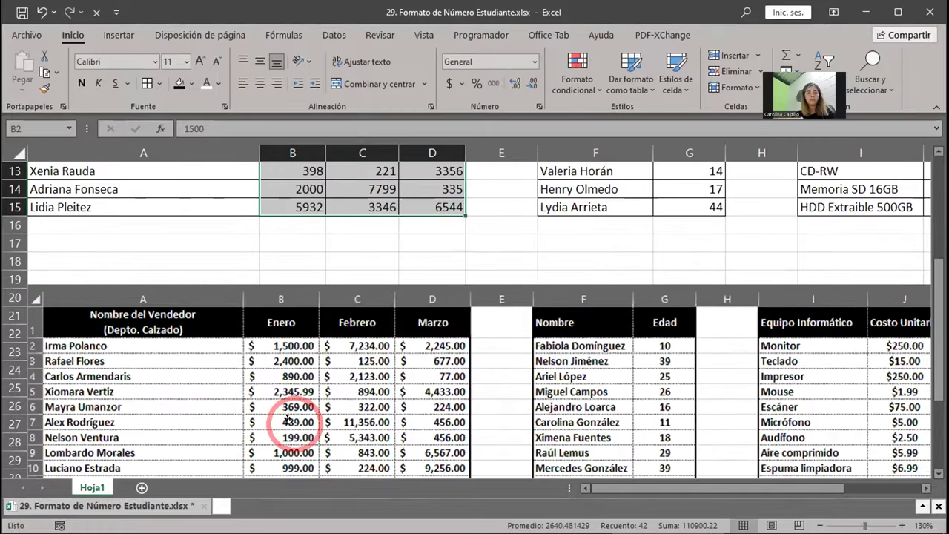
{"action": "scroll", "coordinate": [288, 420], "scroll_direction": "up", "scroll_amount": 4}
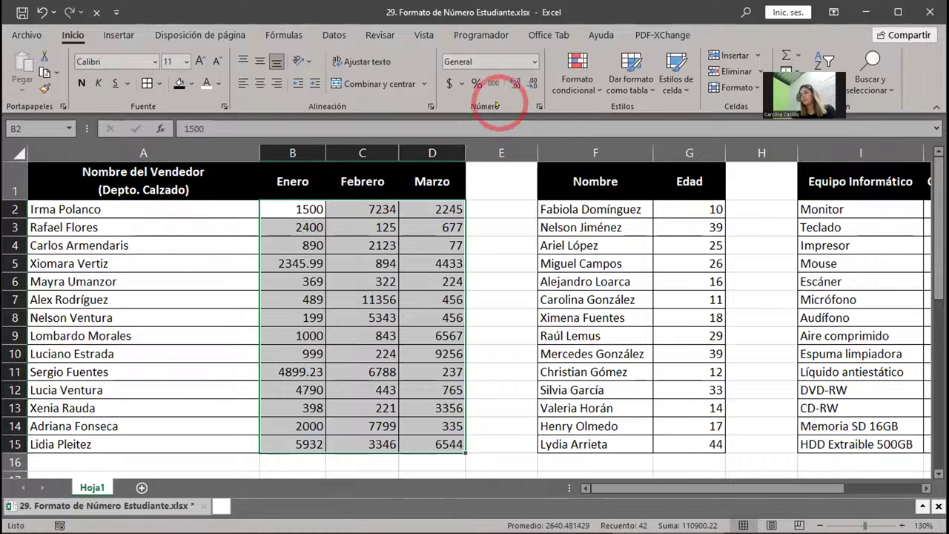
{"action": "left_click", "coordinate": [73, 37]}
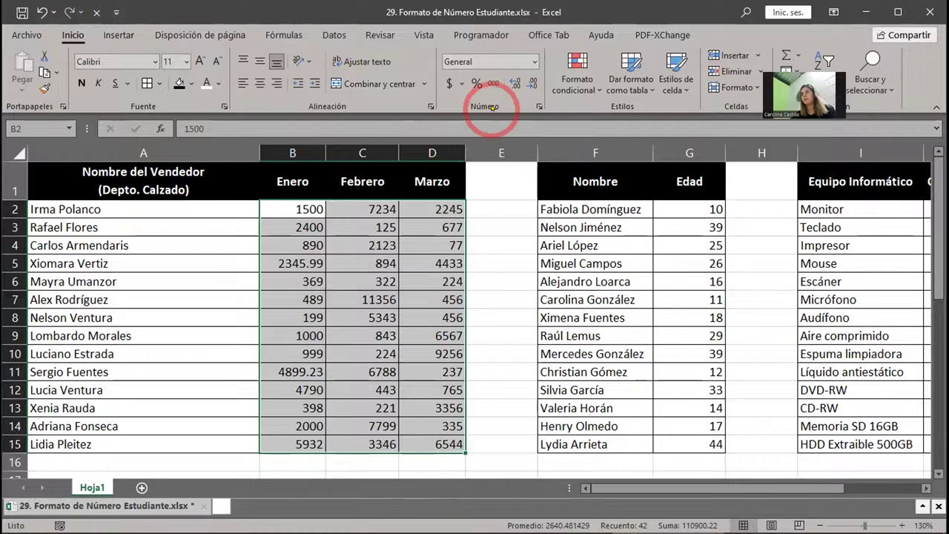
{"action": "left_click", "coordinate": [533, 61]}
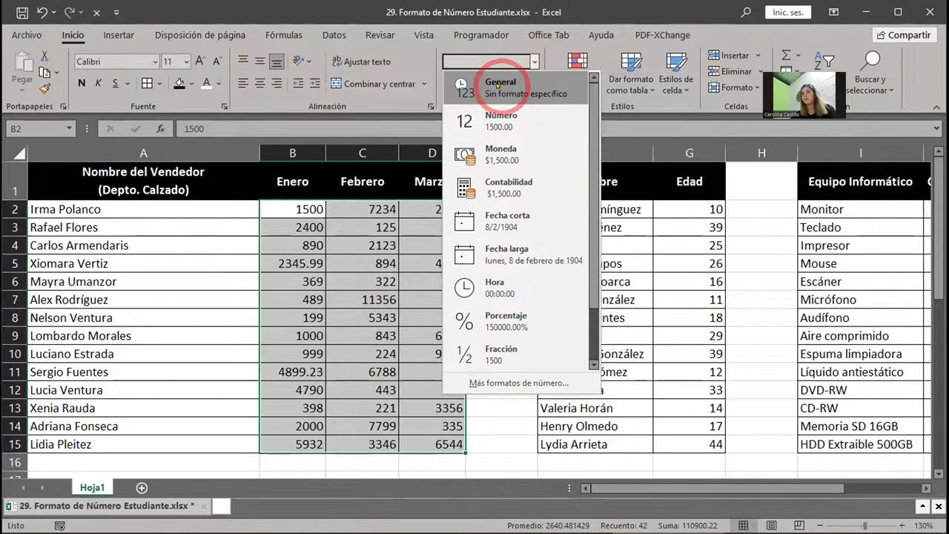
{"action": "left_click", "coordinate": [507, 184]}
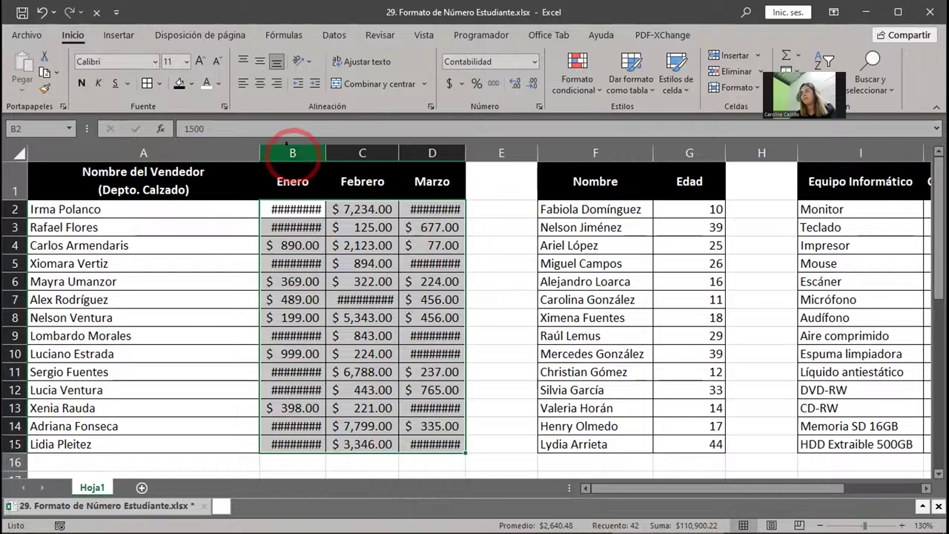
- Widen columns B to D together to one equal width so all the accounting amounts fit
{"action": "left_click_drag", "start_coordinate": [289, 148], "coordinate": [431, 148]}
{"action": "left_click", "coordinate": [666, 215]}
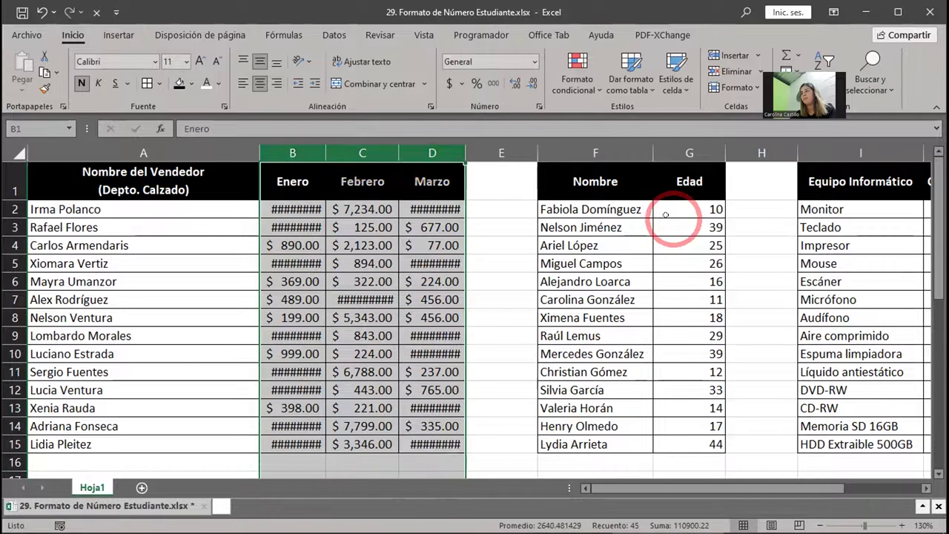
{"action": "left_click_drag", "start_coordinate": [397, 149], "coordinate": [409, 151]}
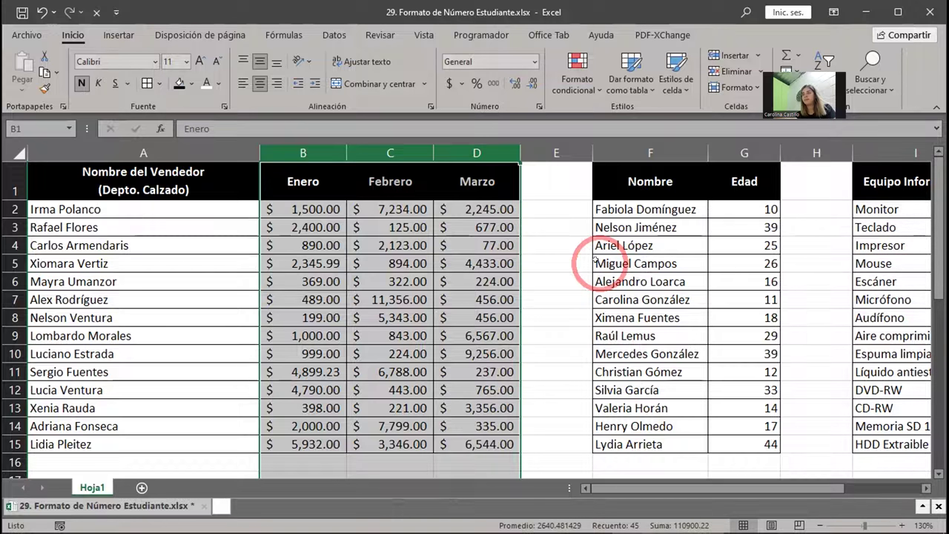
{"action": "left_click", "coordinate": [429, 255]}
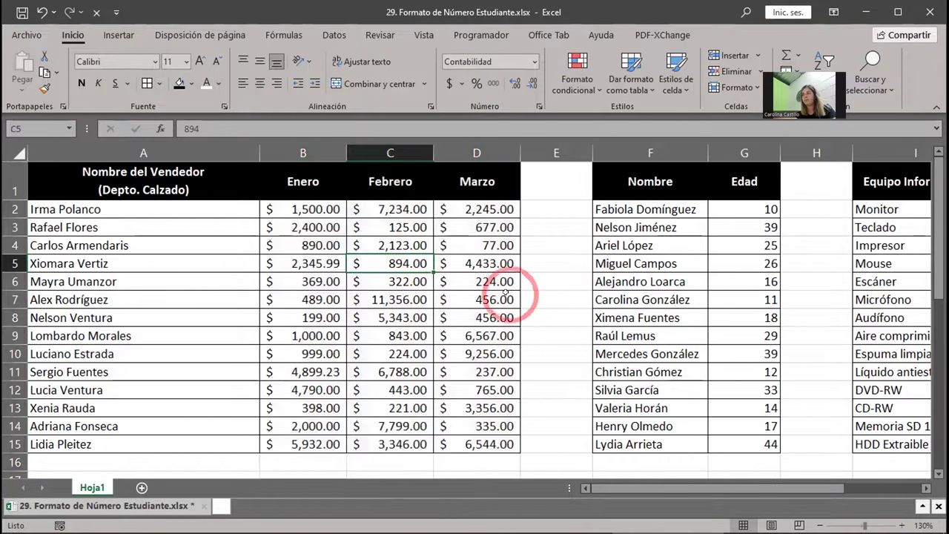
- Make the seller names and monthly amounts in A2:D15 bold
{"action": "scroll", "coordinate": [489, 337], "scroll_direction": "down", "scroll_amount": 2}
{"action": "scroll", "coordinate": [487, 329], "scroll_direction": "up", "scroll_amount": 2}
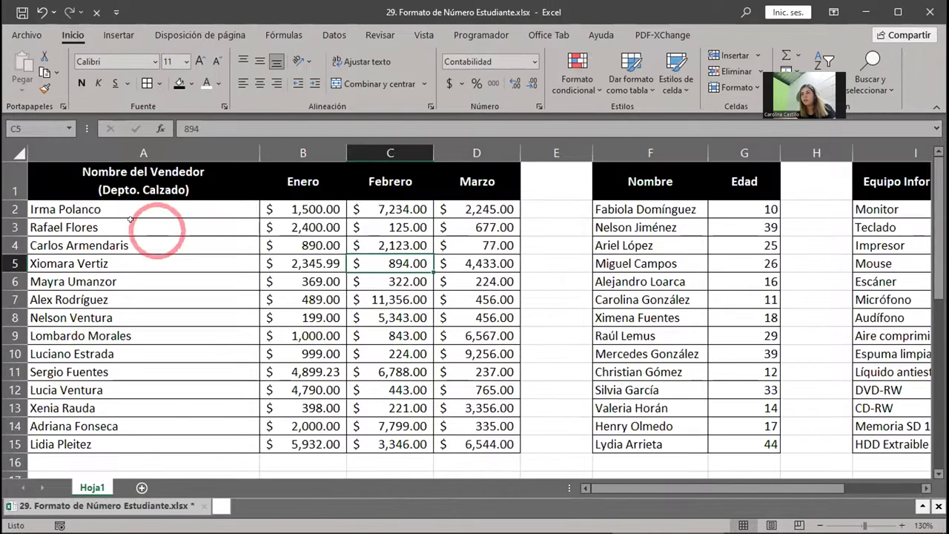
{"action": "left_click_drag", "start_coordinate": [119, 209], "coordinate": [507, 468]}
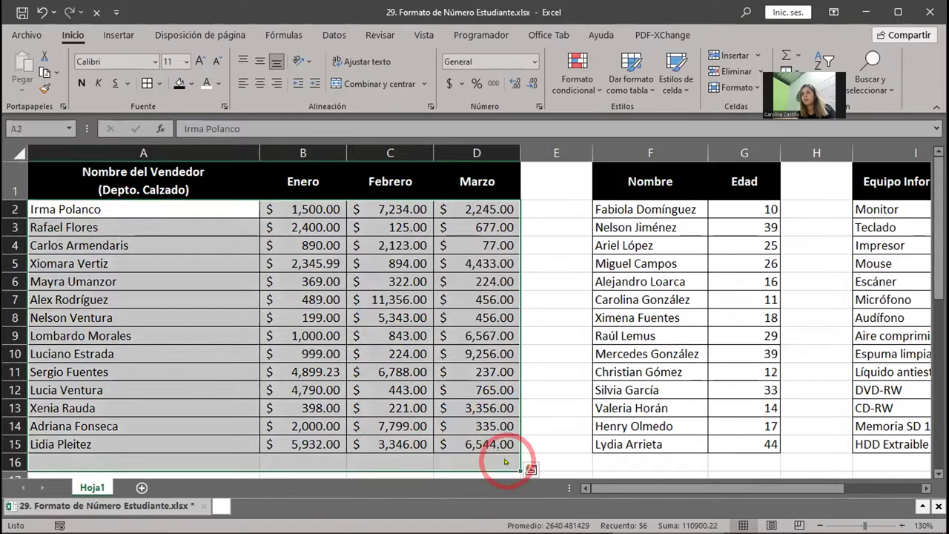
{"action": "left_click", "coordinate": [561, 371]}
{"action": "left_click", "coordinate": [63, 209]}
{"action": "left_click_drag", "start_coordinate": [63, 210], "coordinate": [482, 453]}
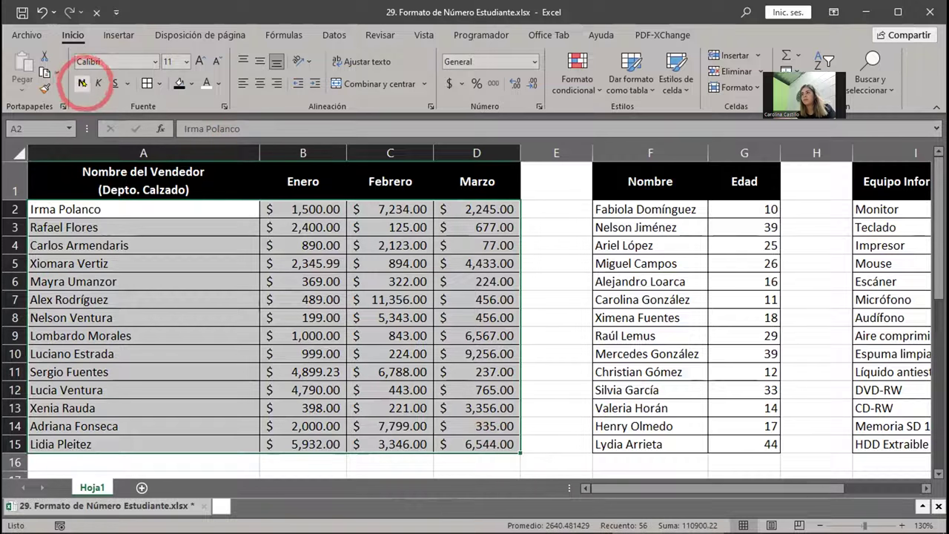
{"action": "left_click", "coordinate": [82, 82]}
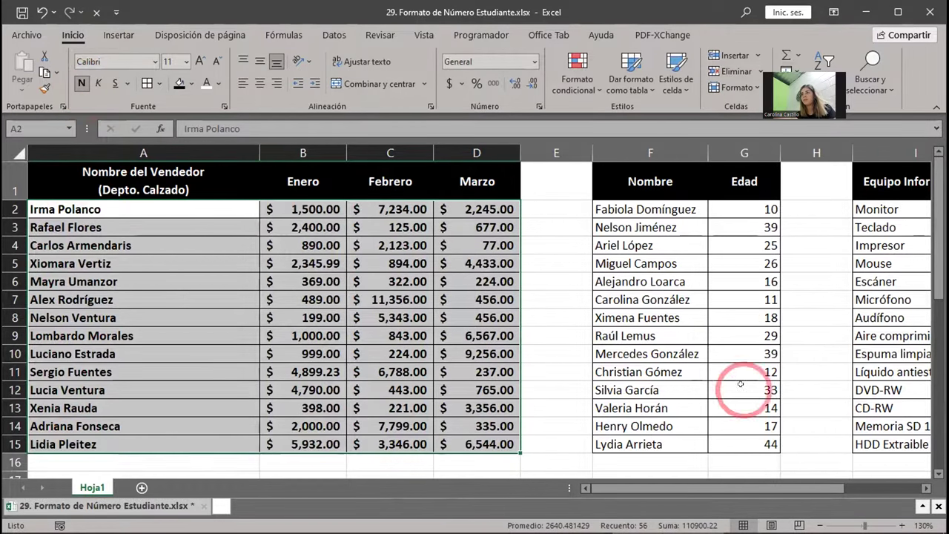
- Make the data of the name and age table F2:G15 and the equipment table I2:L15 bold together
{"action": "scroll", "coordinate": [741, 386], "scroll_direction": "down", "scroll_amount": 5}
{"action": "scroll", "coordinate": [742, 384], "scroll_direction": "down", "scroll_amount": 2}
{"action": "scroll", "coordinate": [742, 385], "scroll_direction": "up", "scroll_amount": 7}
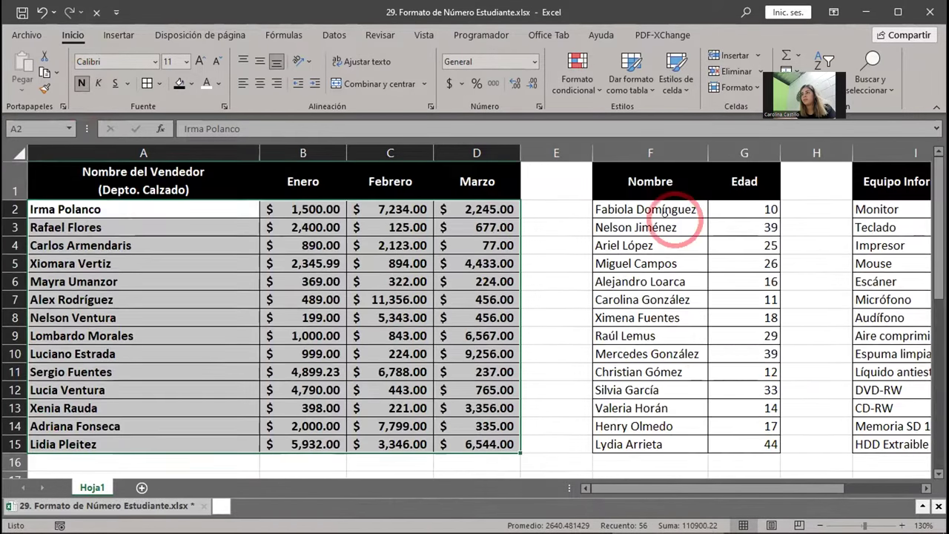
{"action": "left_click_drag", "start_coordinate": [665, 211], "coordinate": [730, 386]}
{"action": "left_click_drag", "start_coordinate": [812, 487], "coordinate": [912, 519]}
{"action": "scroll", "coordinate": [895, 393], "scroll_direction": "up", "scroll_amount": 1}
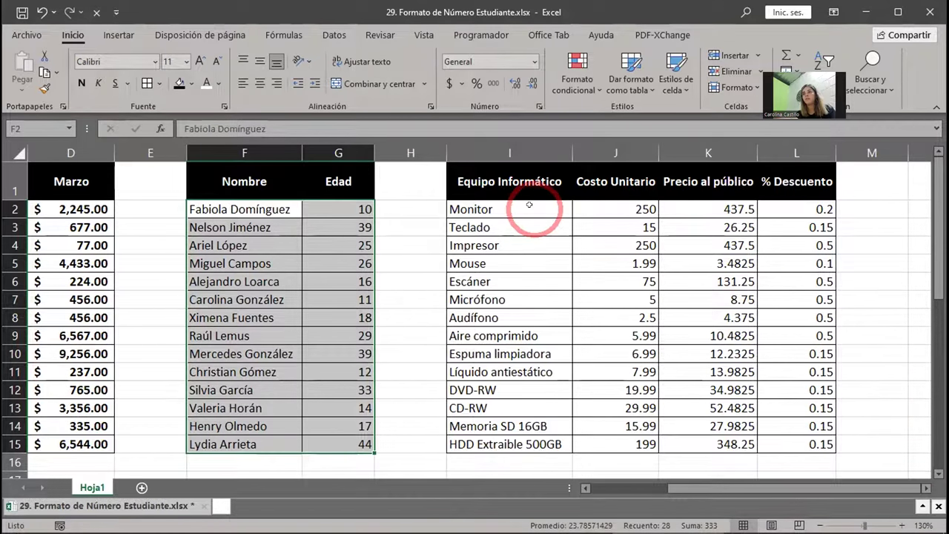
{"action": "left_click_drag", "start_coordinate": [530, 205], "coordinate": [808, 449]}
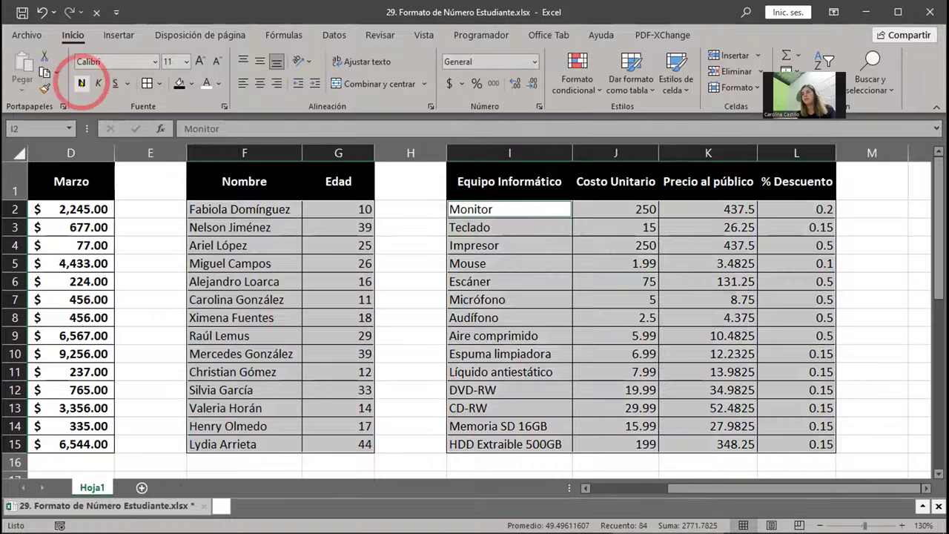
{"action": "left_click", "coordinate": [81, 83]}
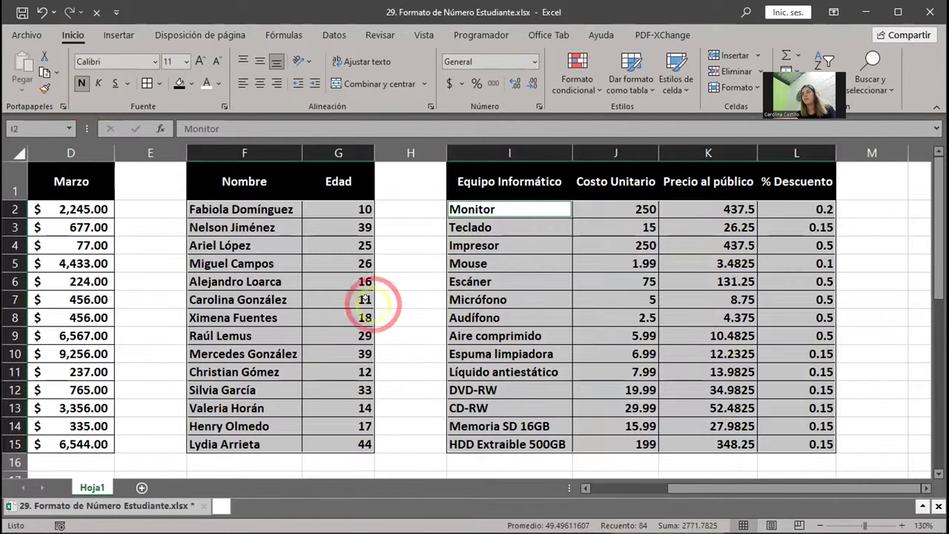
{"action": "left_click", "coordinate": [365, 299]}
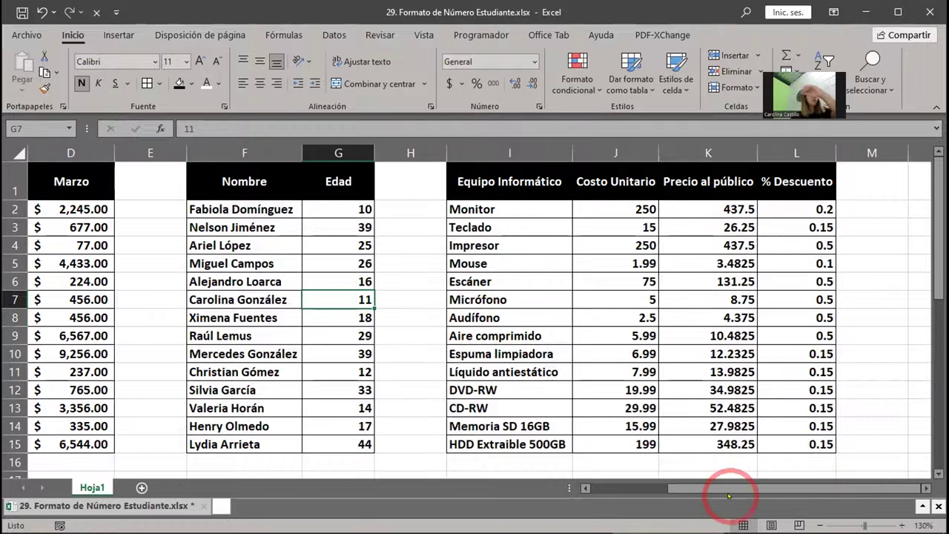
- Center the ages in G2:G15 horizontally to match the reference image
{"action": "left_click_drag", "start_coordinate": [720, 486], "coordinate": [667, 491]}
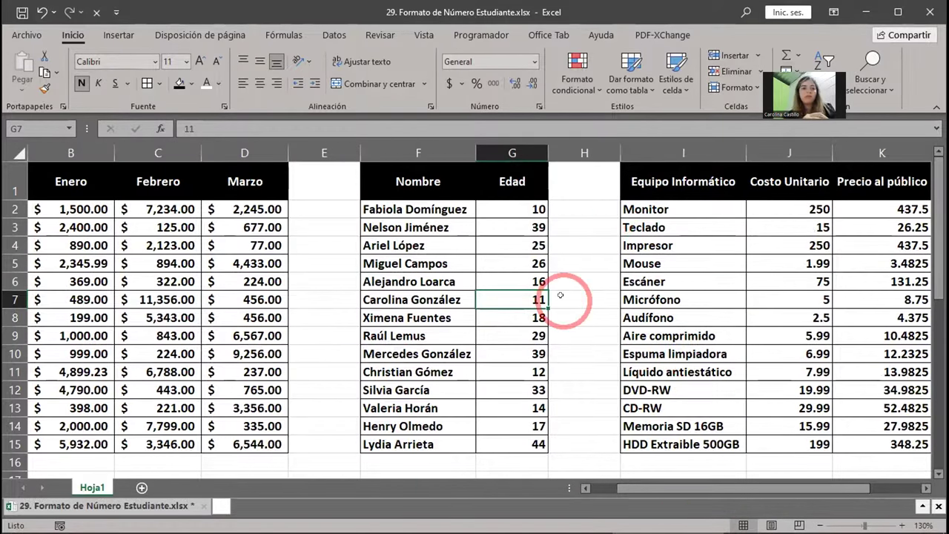
{"action": "scroll", "coordinate": [565, 297], "scroll_direction": "down", "scroll_amount": 2}
{"action": "scroll", "coordinate": [561, 296], "scroll_direction": "down", "scroll_amount": 4}
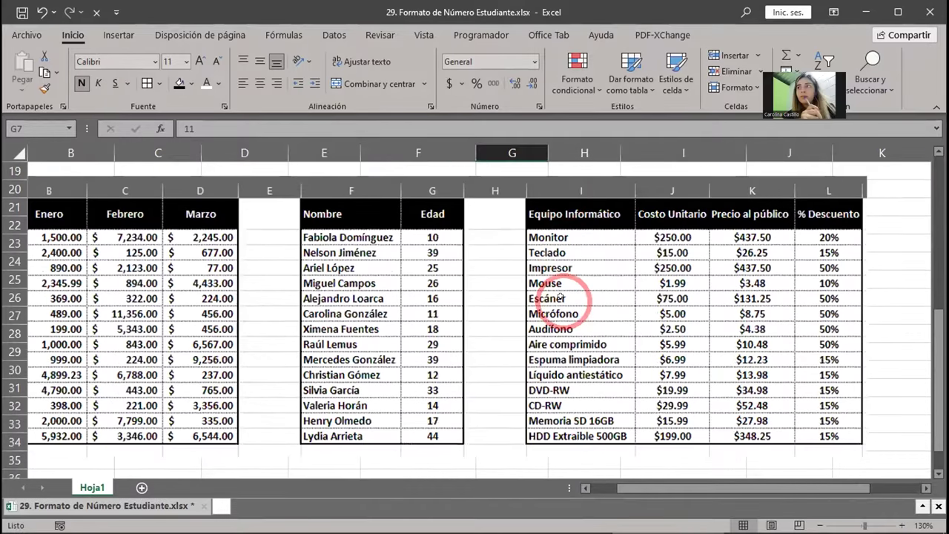
{"action": "scroll", "coordinate": [561, 297], "scroll_direction": "up", "scroll_amount": 1}
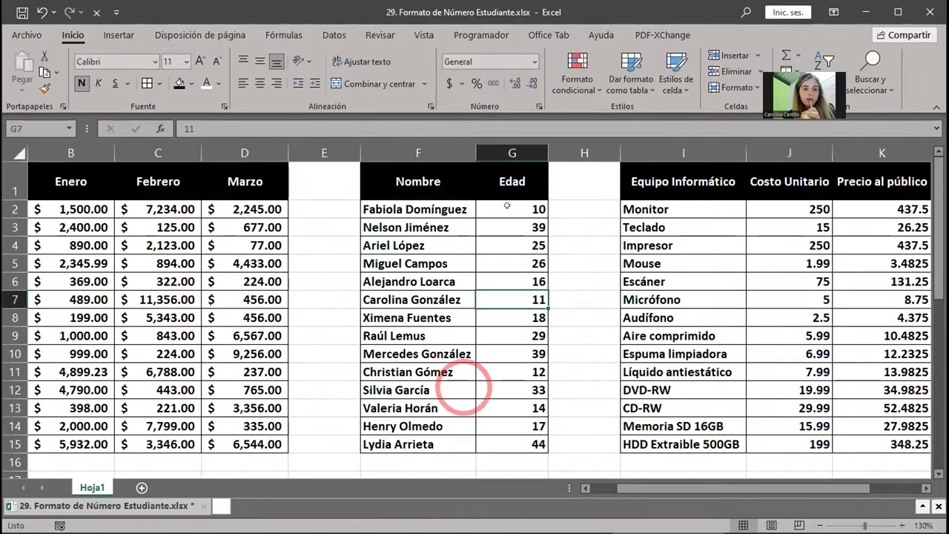
{"action": "left_click_drag", "start_coordinate": [506, 205], "coordinate": [521, 384]}
{"action": "scroll", "coordinate": [519, 371], "scroll_direction": "up", "scroll_amount": 1}
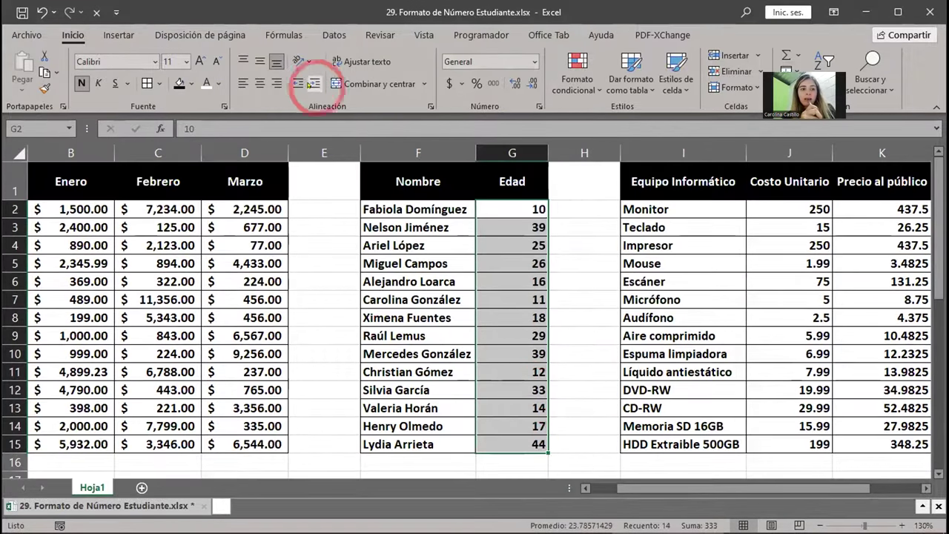
{"action": "left_click", "coordinate": [260, 83]}
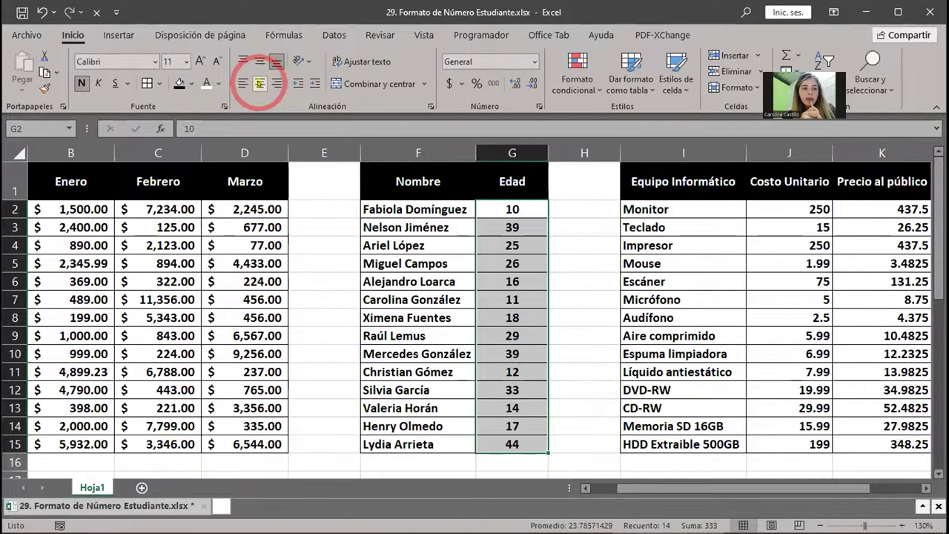
{"action": "left_click", "coordinate": [500, 298]}
{"action": "left_click_drag", "start_coordinate": [784, 491], "coordinate": [856, 498]}
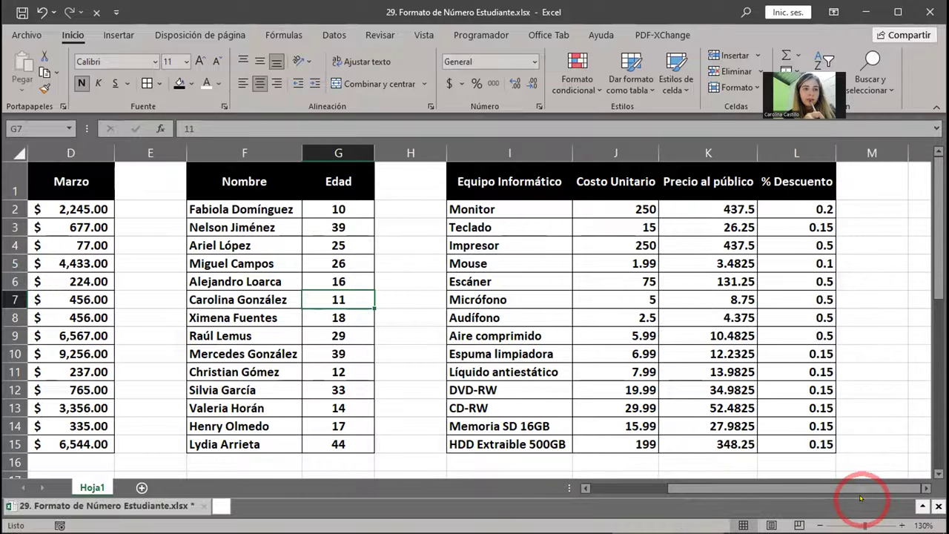
- Check the number format options for the seller table A2:D15 and compare all three tables with the reference image
{"action": "left_click_drag", "start_coordinate": [860, 498], "coordinate": [714, 496]}
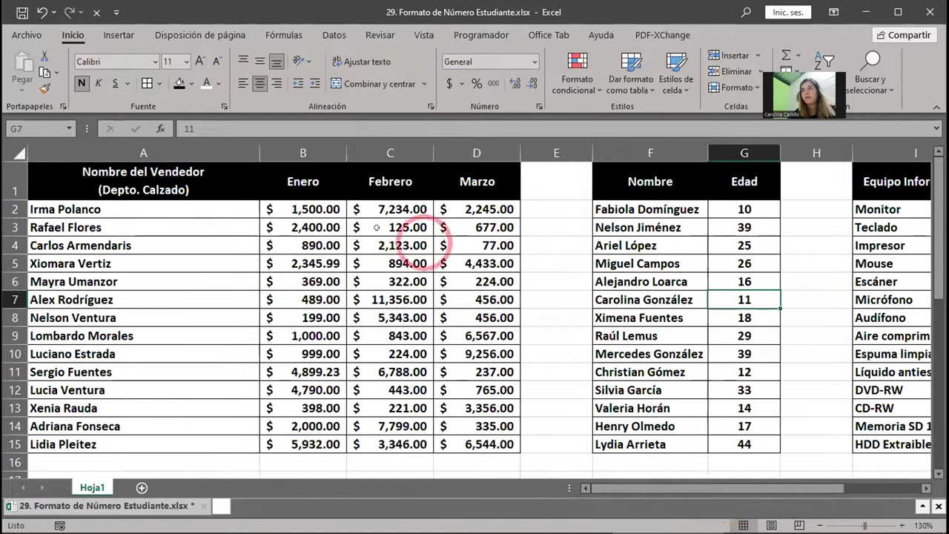
{"action": "left_click", "coordinate": [306, 207]}
{"action": "left_click_drag", "start_coordinate": [97, 207], "coordinate": [471, 442]}
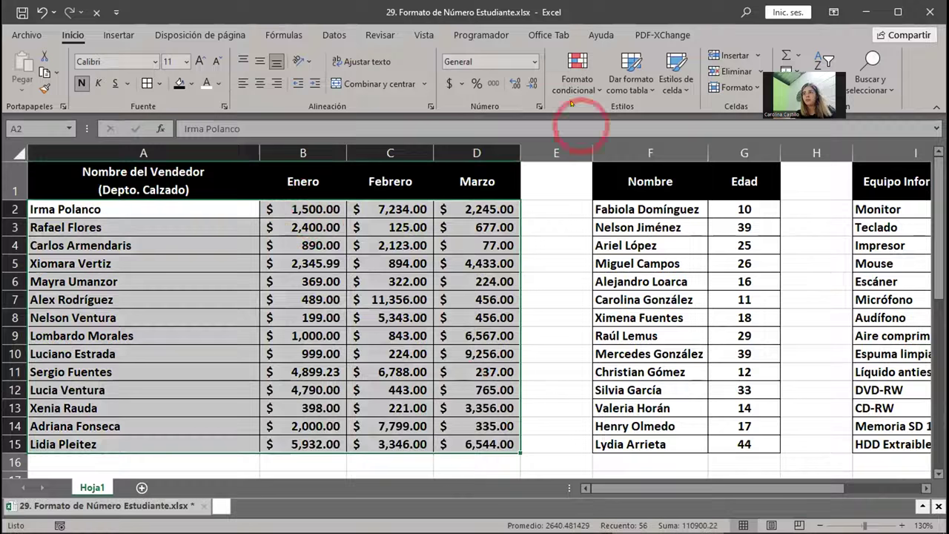
{"action": "left_click", "coordinate": [532, 62]}
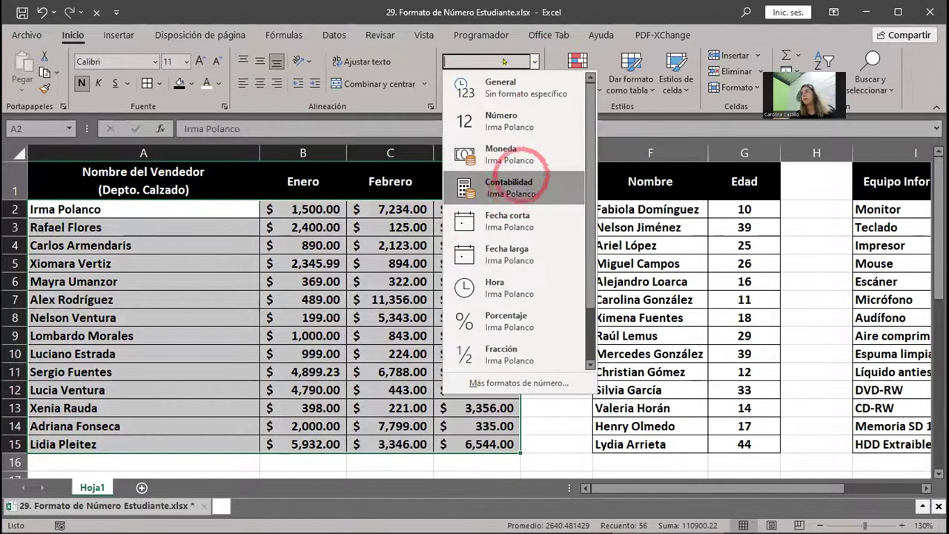
{"action": "left_click", "coordinate": [446, 14]}
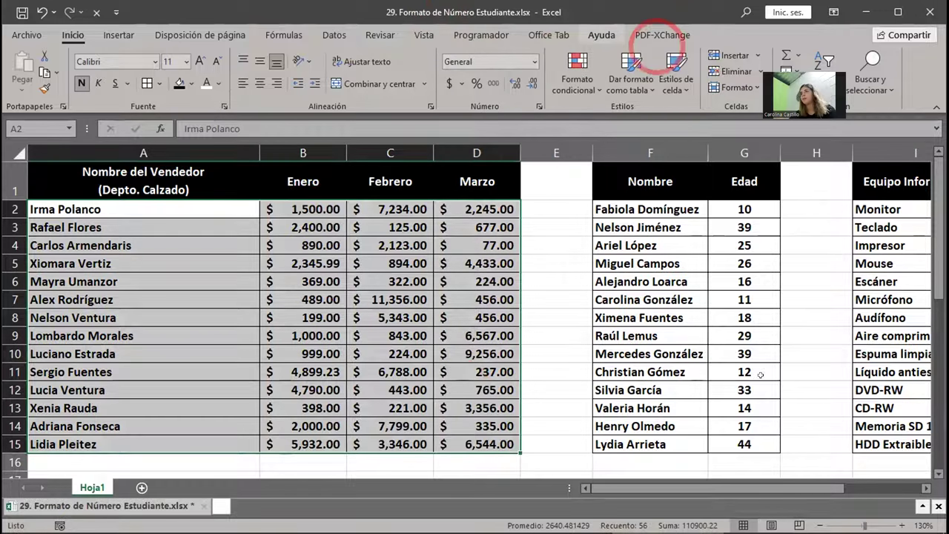
{"action": "left_click_drag", "start_coordinate": [729, 488], "coordinate": [794, 500]}
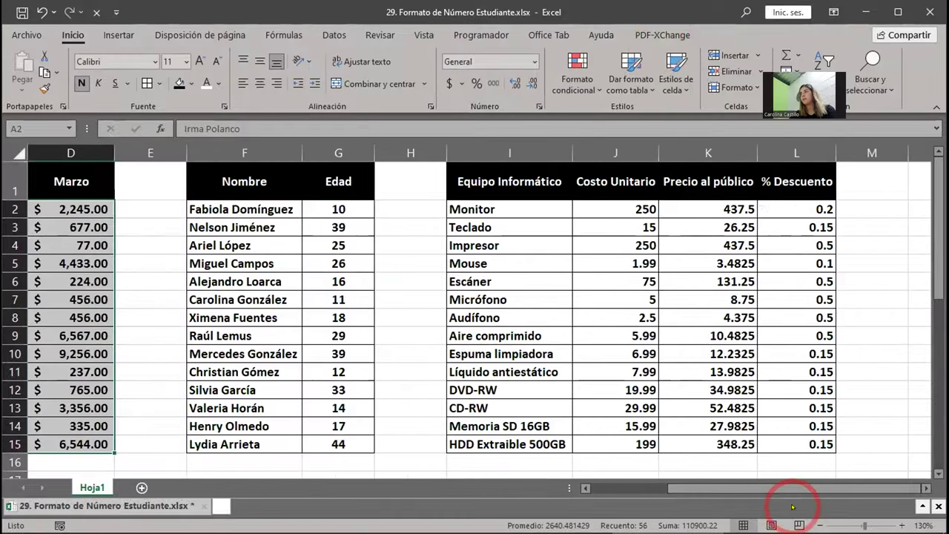
{"action": "scroll", "coordinate": [797, 383], "scroll_direction": "down", "scroll_amount": 7}
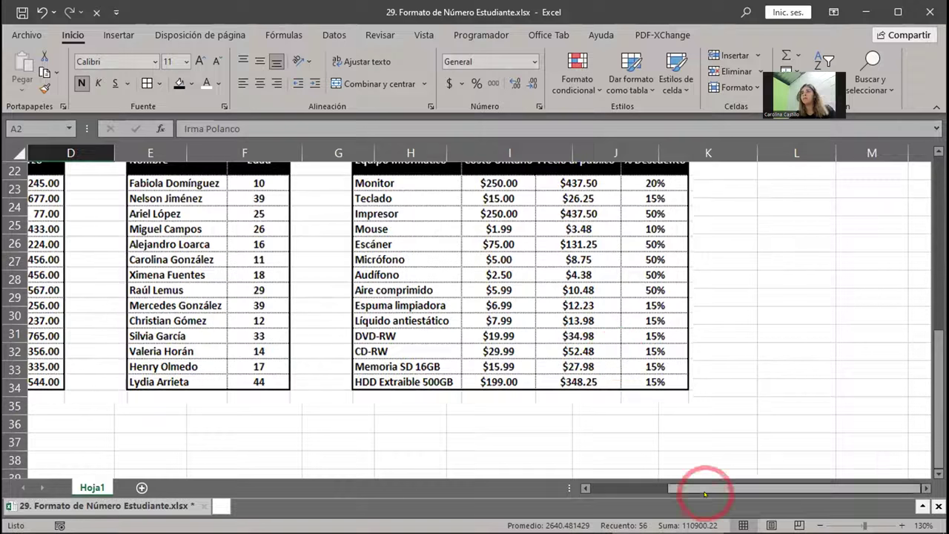
{"action": "left_click_drag", "start_coordinate": [702, 487], "coordinate": [625, 487]}
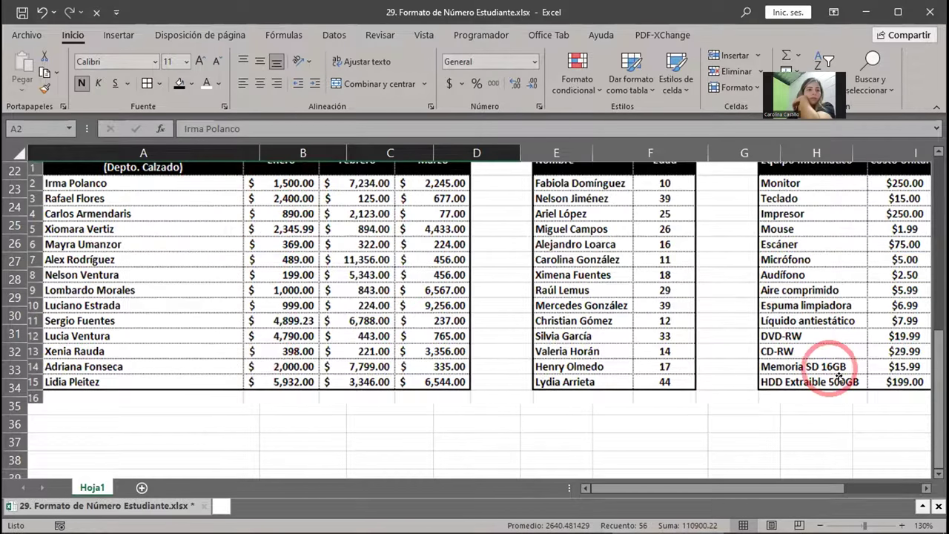
{"action": "left_click_drag", "start_coordinate": [847, 490], "coordinate": [893, 491]}
{"action": "scroll", "coordinate": [610, 214], "scroll_direction": "up", "scroll_amount": 1}
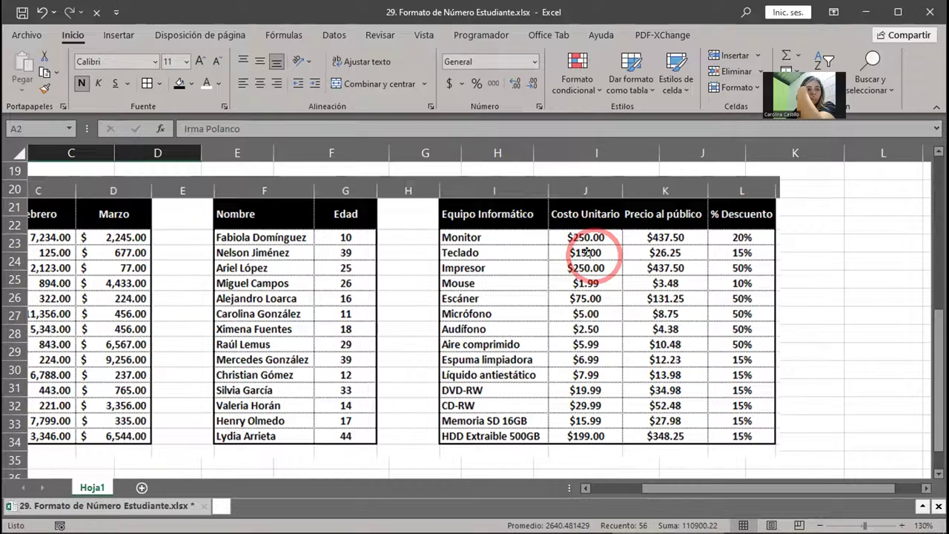
{"action": "scroll", "coordinate": [585, 251], "scroll_direction": "up", "scroll_amount": 6}
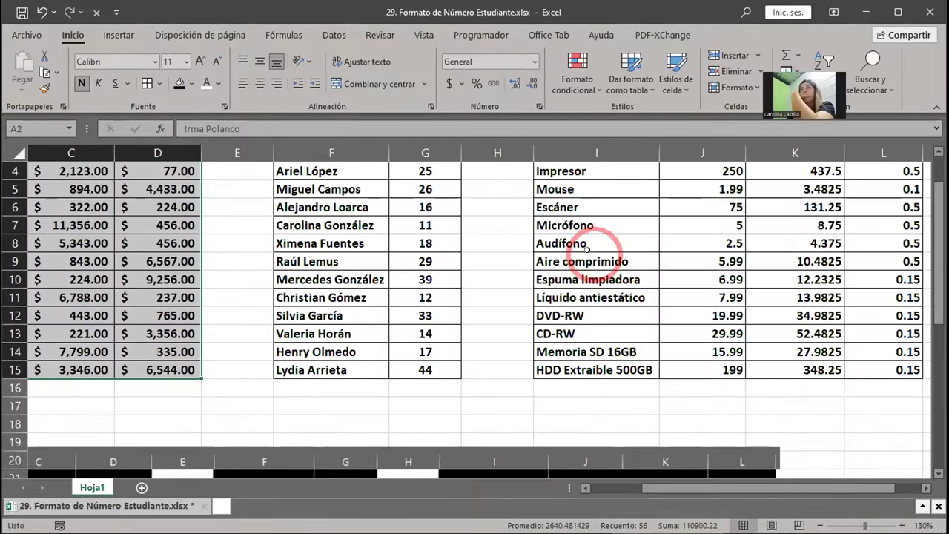
- Center the unit costs, public prices and discounts in J2:L15 horizontally, as in the reference image
{"action": "left_click_drag", "start_coordinate": [751, 488], "coordinate": [786, 498]}
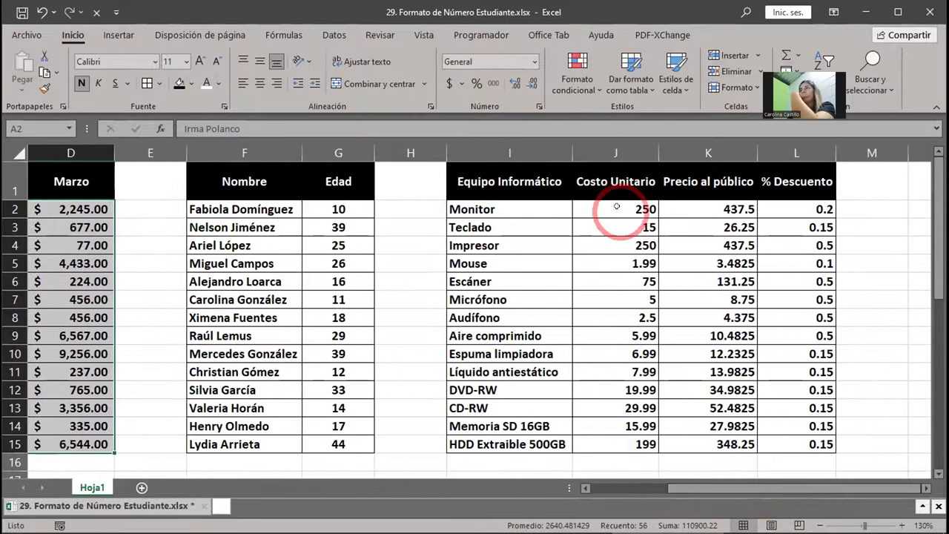
{"action": "left_click_drag", "start_coordinate": [616, 206], "coordinate": [810, 438]}
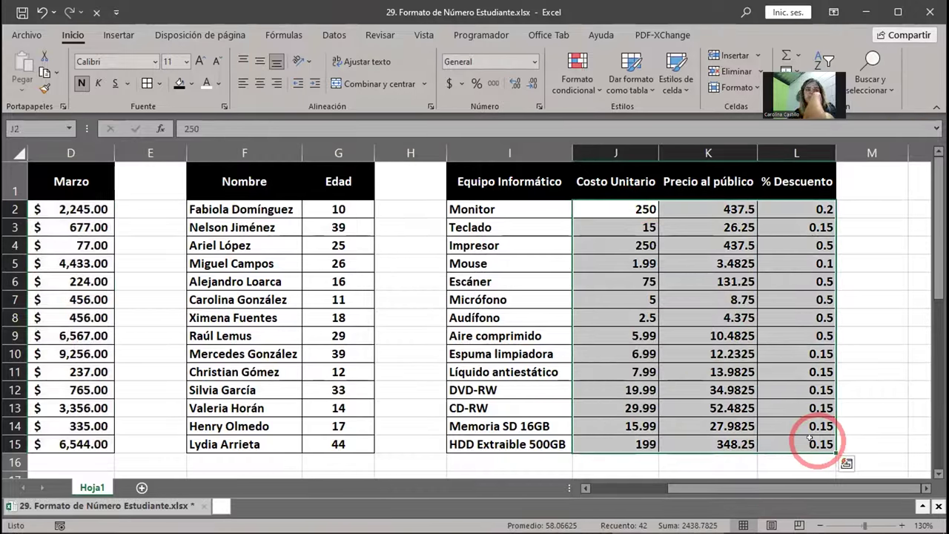
{"action": "left_click", "coordinate": [925, 487]}
{"action": "scroll", "coordinate": [720, 373], "scroll_direction": "down", "scroll_amount": 1}
{"action": "scroll", "coordinate": [721, 372], "scroll_direction": "up", "scroll_amount": 1}
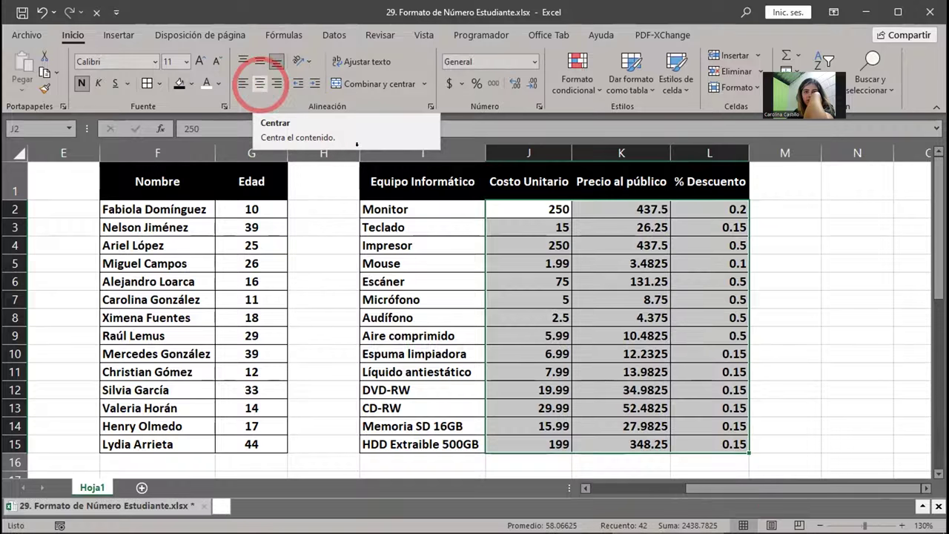
{"action": "scroll", "coordinate": [694, 375], "scroll_direction": "down", "scroll_amount": 4}
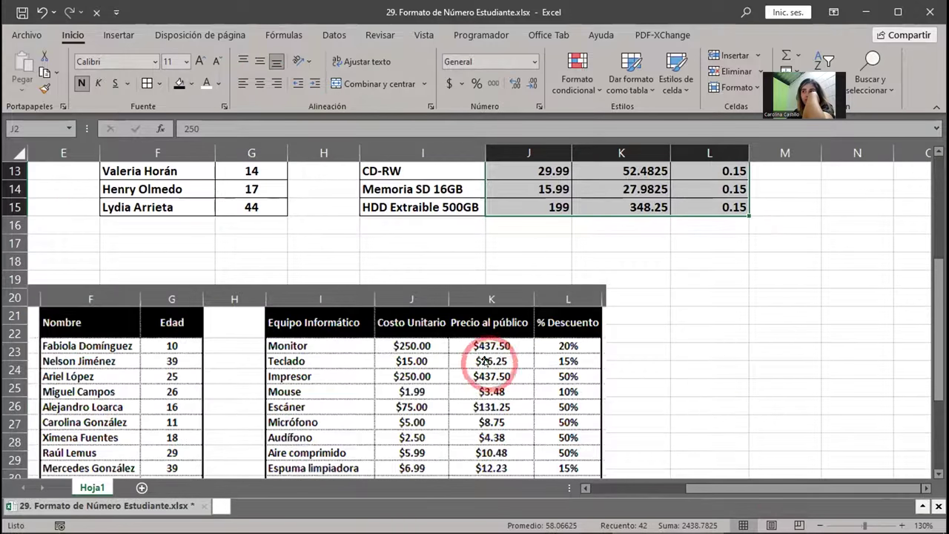
{"action": "scroll", "coordinate": [492, 363], "scroll_direction": "up", "scroll_amount": 4}
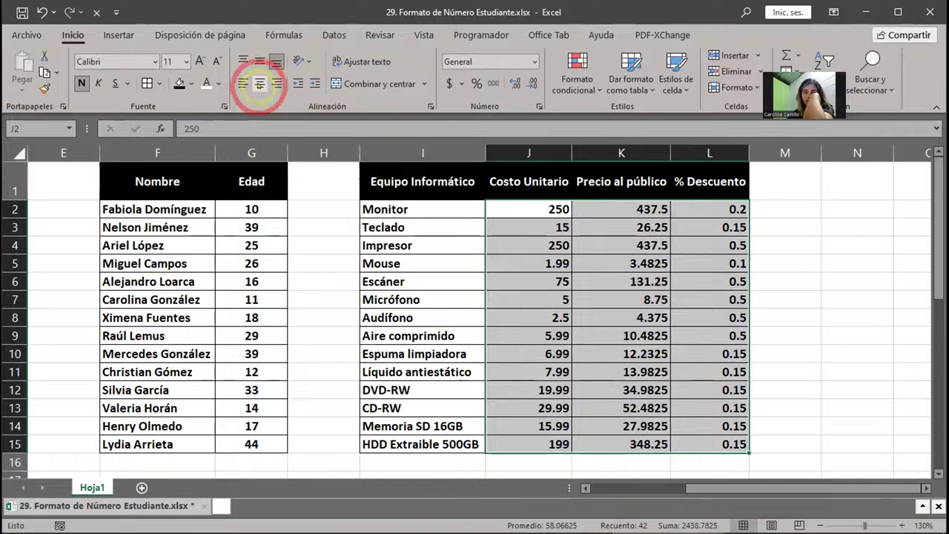
{"action": "left_click", "coordinate": [259, 84]}
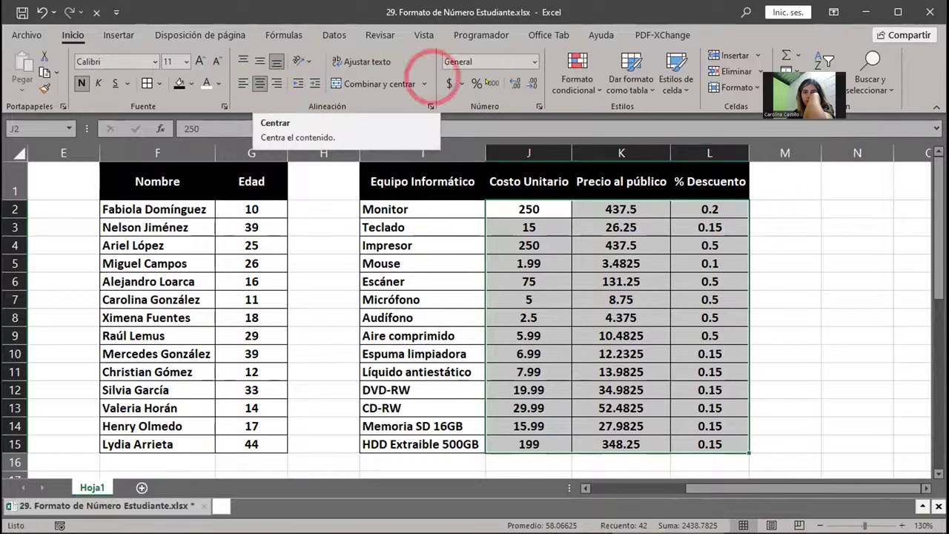
- Try the Moneda format on all of J2:L15, compare it with the reference image, and undo it
{"action": "left_click", "coordinate": [534, 62]}
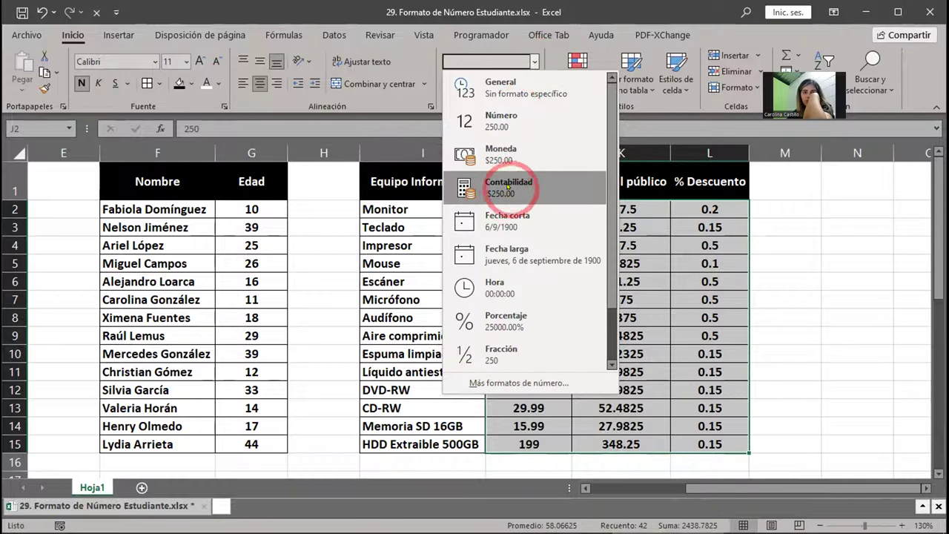
{"action": "left_click", "coordinate": [506, 154]}
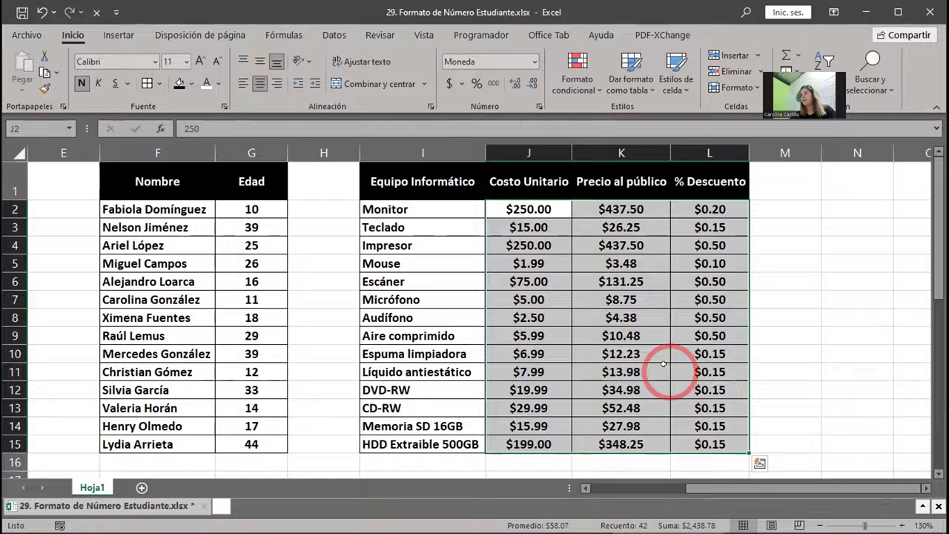
{"action": "scroll", "coordinate": [758, 350], "scroll_direction": "down", "scroll_amount": 5}
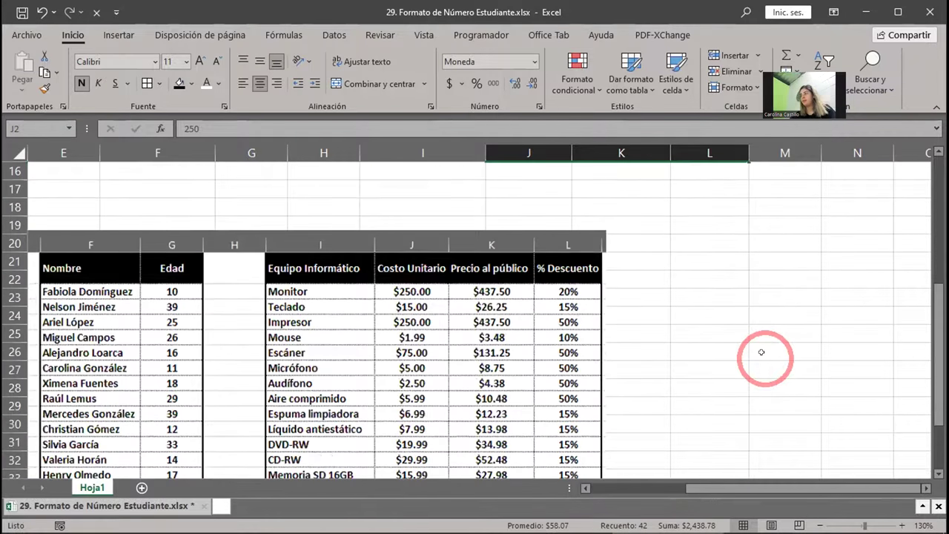
{"action": "scroll", "coordinate": [762, 351], "scroll_direction": "down", "scroll_amount": 2}
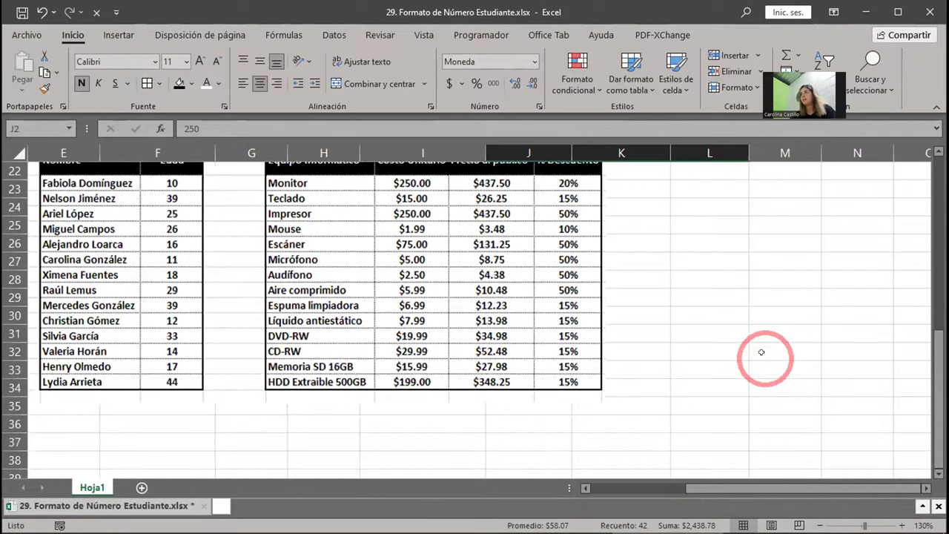
{"action": "scroll", "coordinate": [761, 352], "scroll_direction": "up", "scroll_amount": 1}
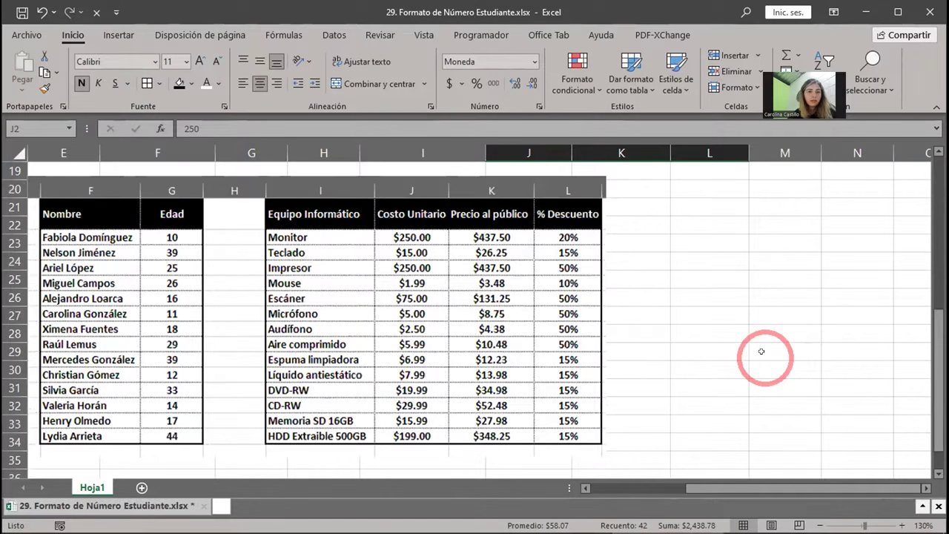
{"action": "scroll", "coordinate": [761, 351], "scroll_direction": "up", "scroll_amount": 5}
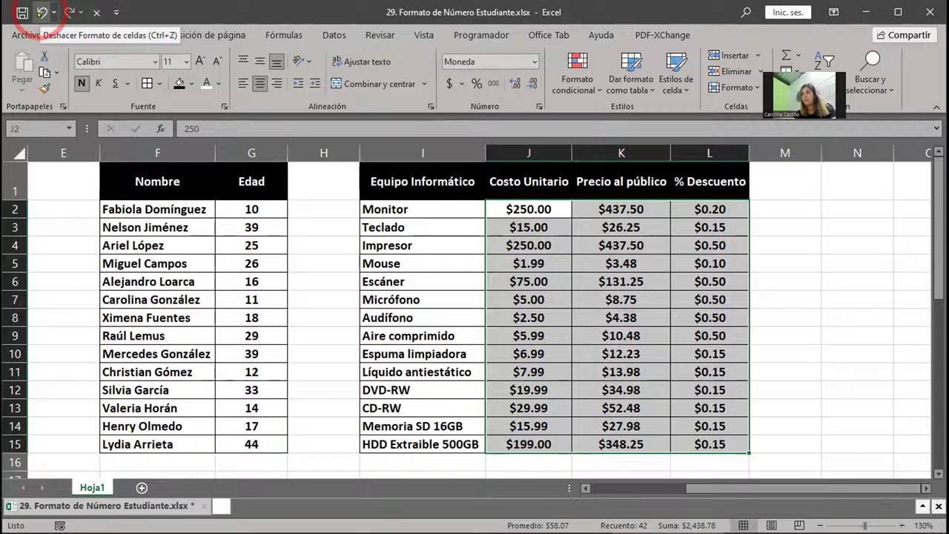
{"action": "left_click", "coordinate": [42, 12]}
- Apply the Moneda number format to the unit costs and public prices only, in J2:K15
{"action": "left_click_drag", "start_coordinate": [529, 209], "coordinate": [620, 349]}
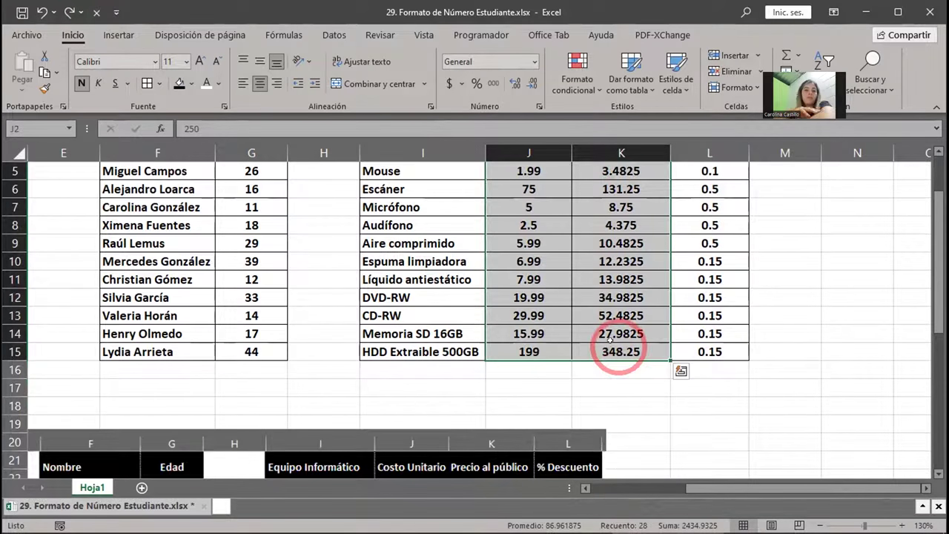
{"action": "scroll", "coordinate": [712, 303], "scroll_direction": "up", "scroll_amount": 2}
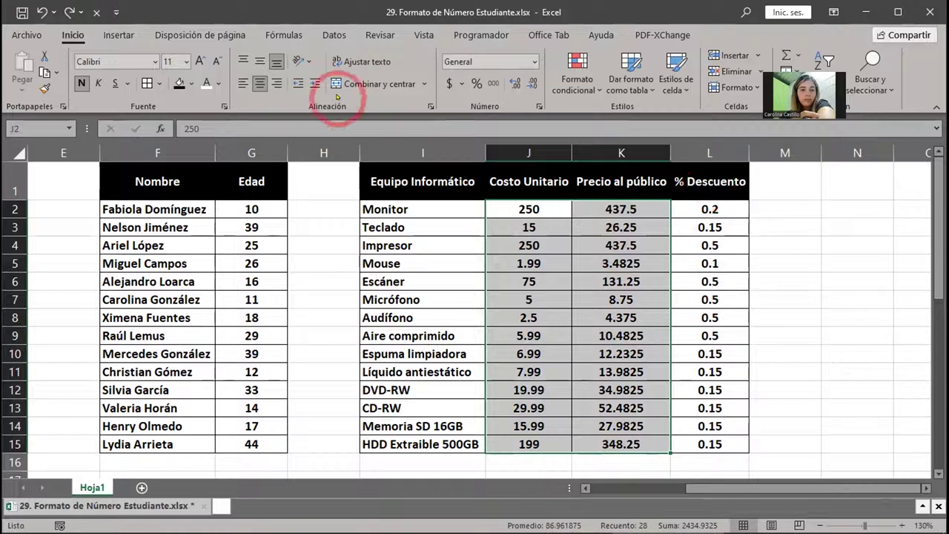
{"action": "left_click", "coordinate": [535, 62]}
{"action": "left_click", "coordinate": [518, 161]}
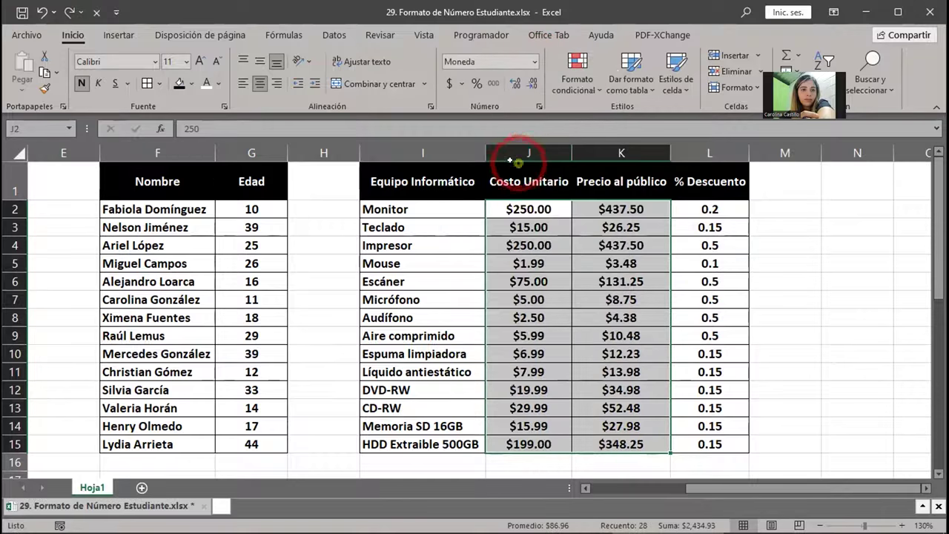
{"action": "scroll", "coordinate": [654, 350], "scroll_direction": "down", "scroll_amount": 5}
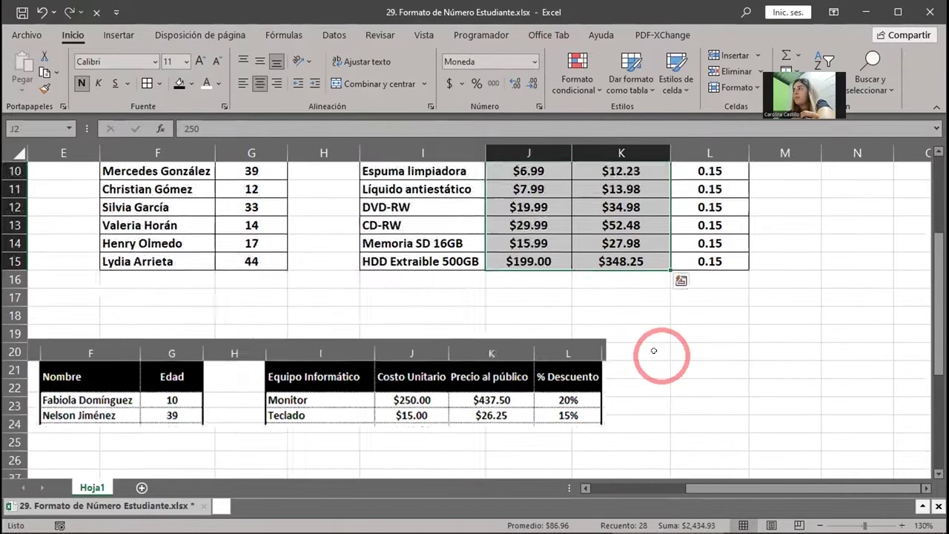
{"action": "scroll", "coordinate": [654, 351], "scroll_direction": "up", "scroll_amount": 5}
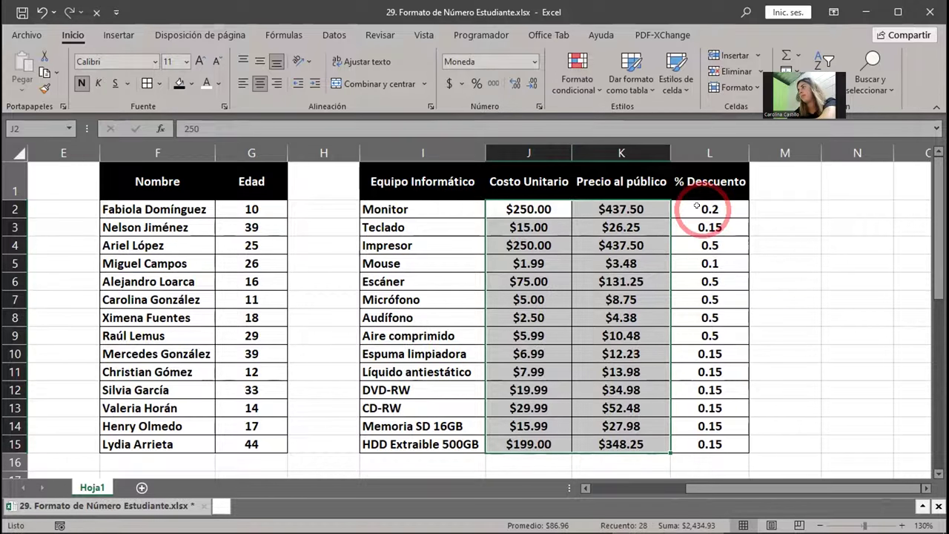
{"action": "left_click_drag", "start_coordinate": [697, 206], "coordinate": [708, 352]}
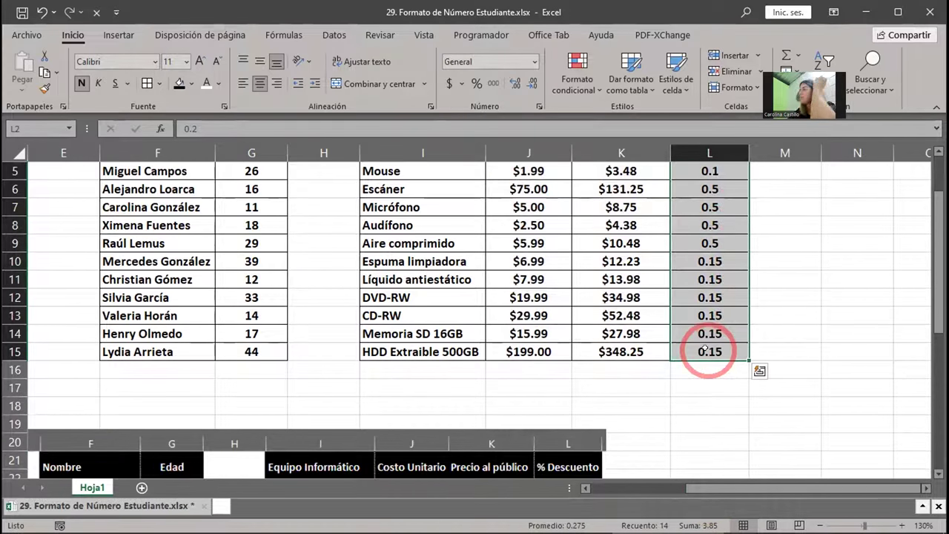
{"action": "left_click", "coordinate": [533, 63]}
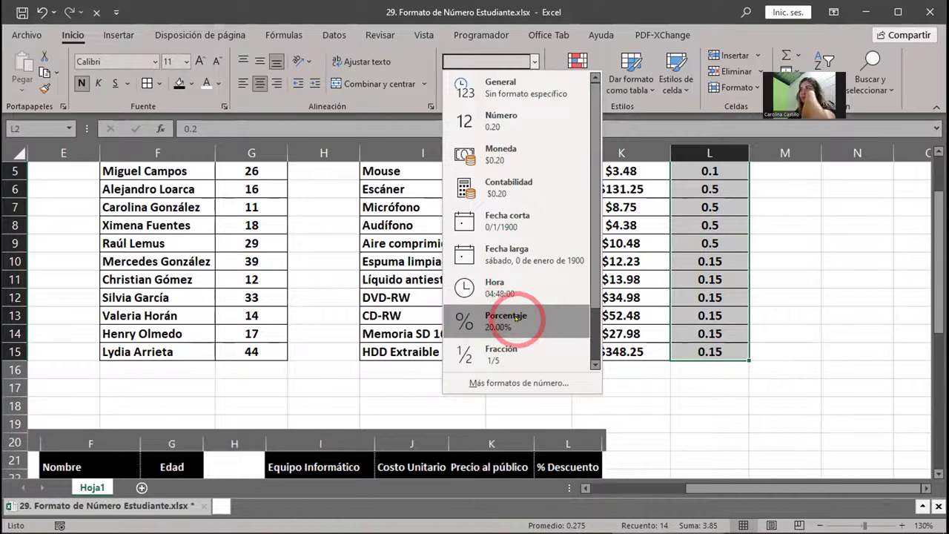
{"action": "key", "text": "Escape"}
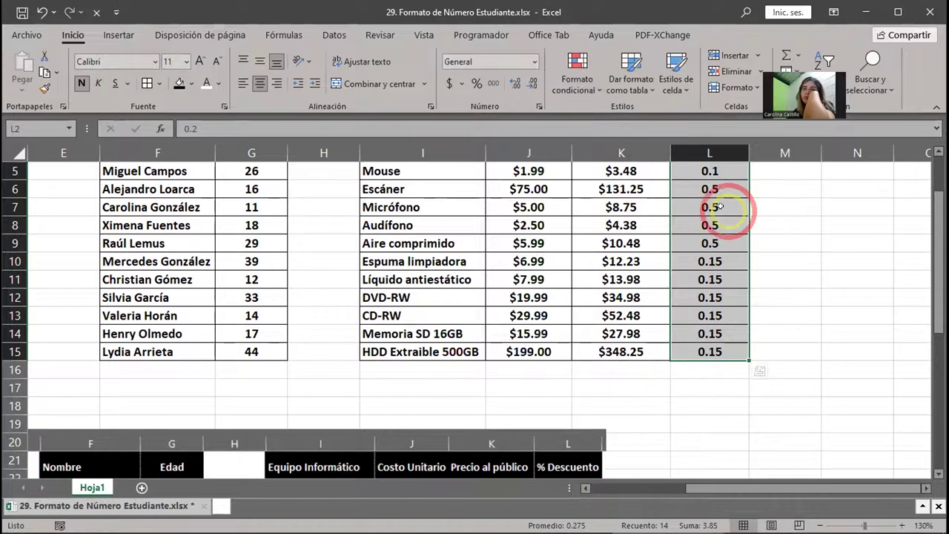
{"action": "left_click", "coordinate": [718, 207]}
{"action": "scroll", "coordinate": [719, 210], "scroll_direction": "up", "scroll_amount": 2}
{"action": "left_click", "coordinate": [719, 209]}
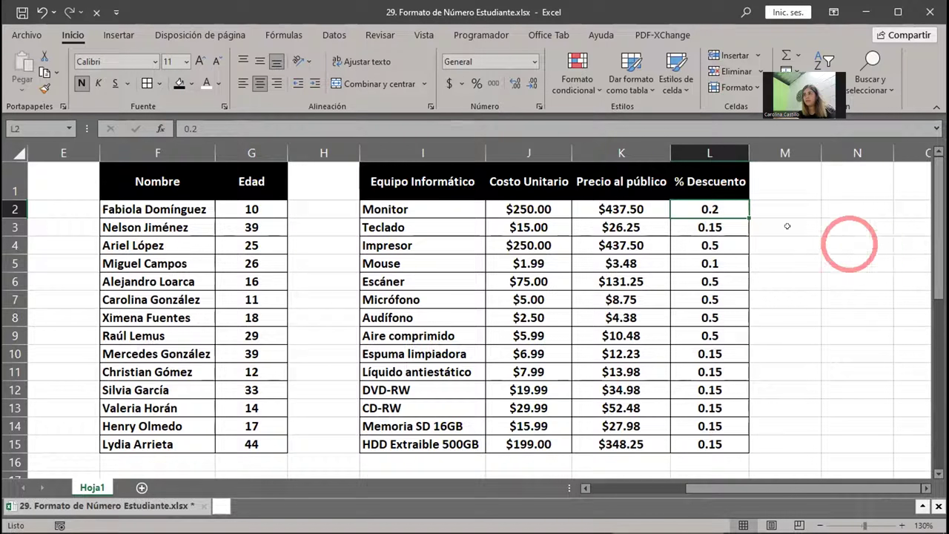
{"action": "left_click", "coordinate": [728, 226]}
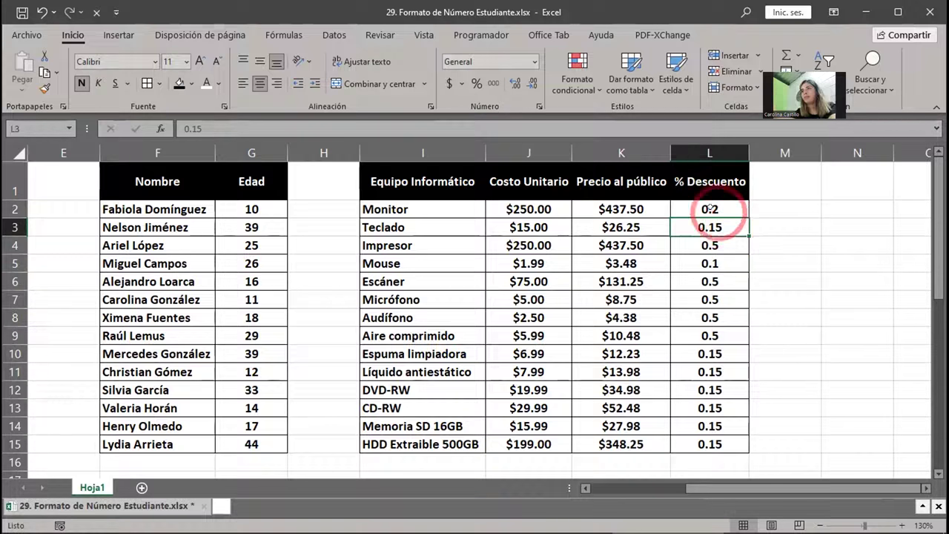
- Apply the Porcentaje number format to the discount values in L2:L15
{"action": "left_click_drag", "start_coordinate": [712, 210], "coordinate": [694, 384]}
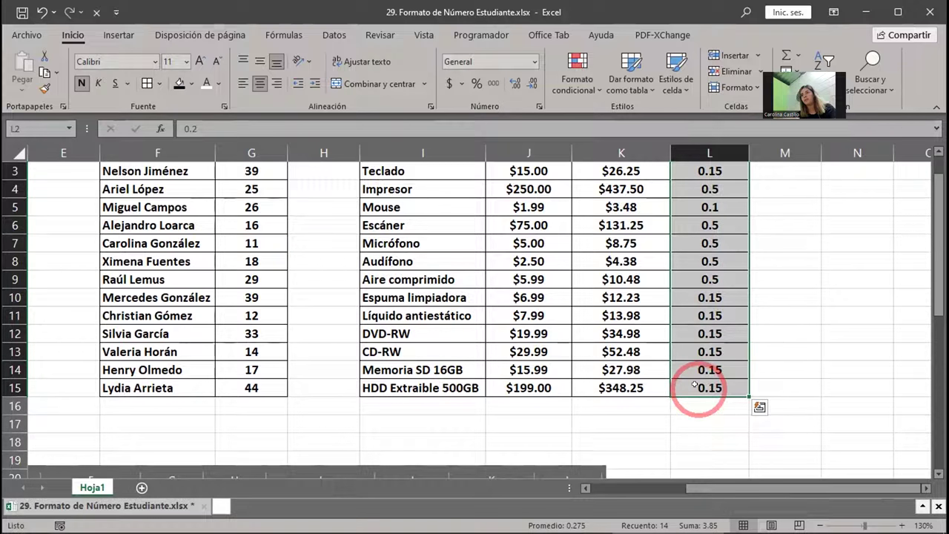
{"action": "left_click", "coordinate": [534, 61]}
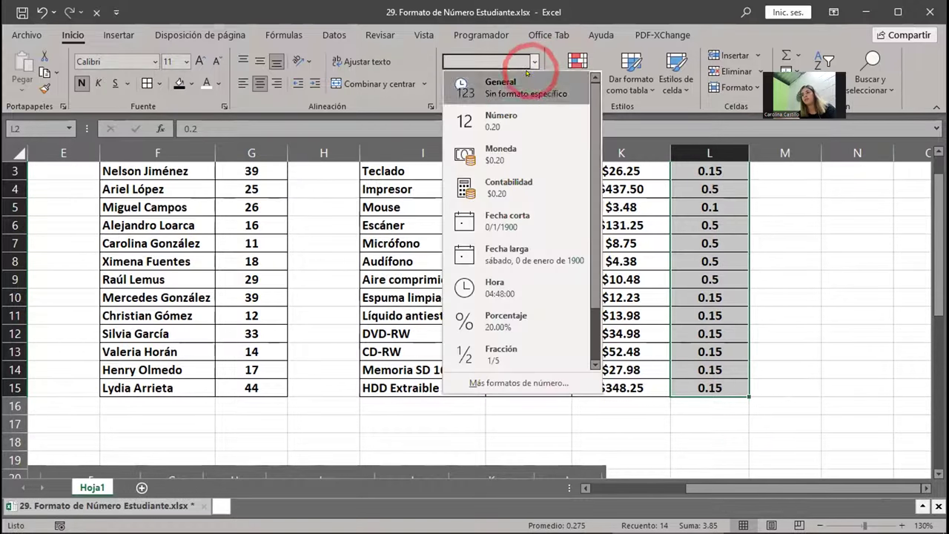
{"action": "left_click", "coordinate": [509, 311]}
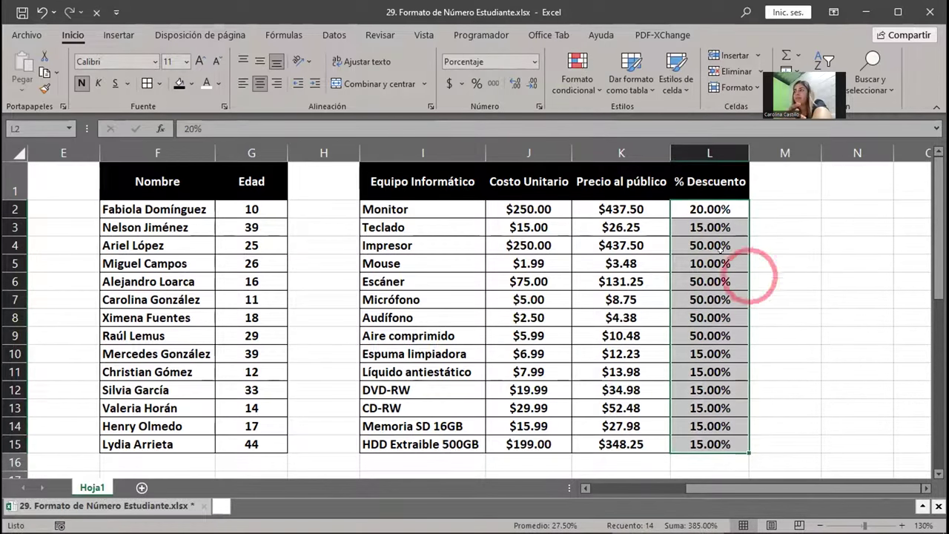
{"action": "left_click", "coordinate": [705, 227]}
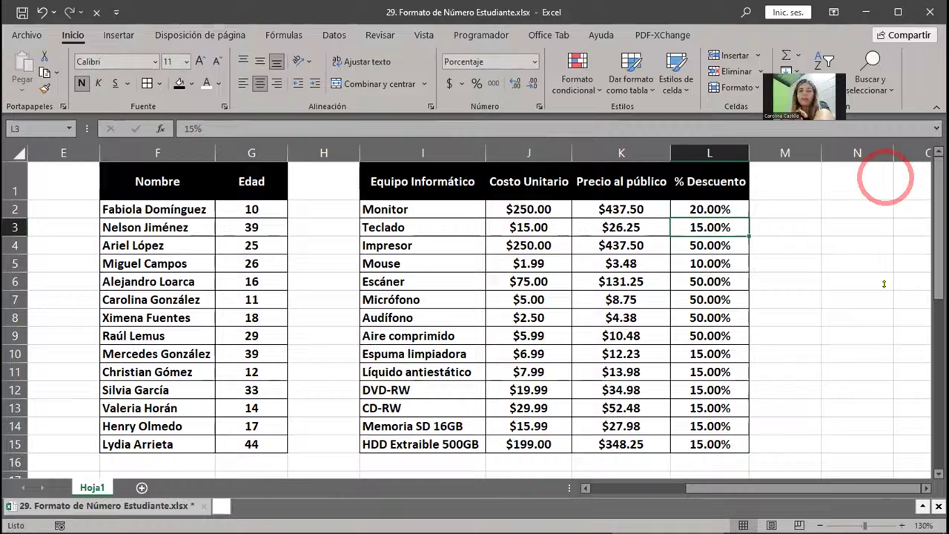
{"action": "left_click", "coordinate": [866, 98]}
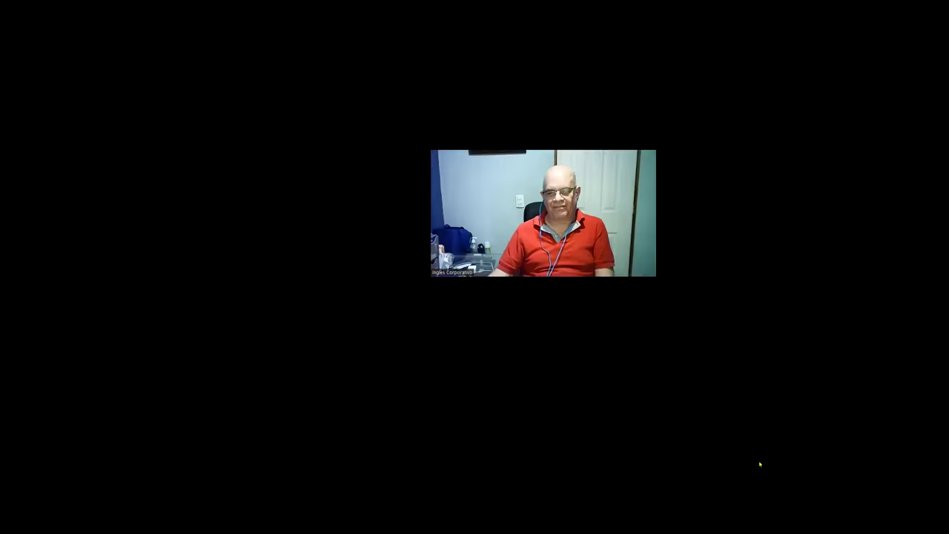
{"action": "left_click", "coordinate": [759, 464]}
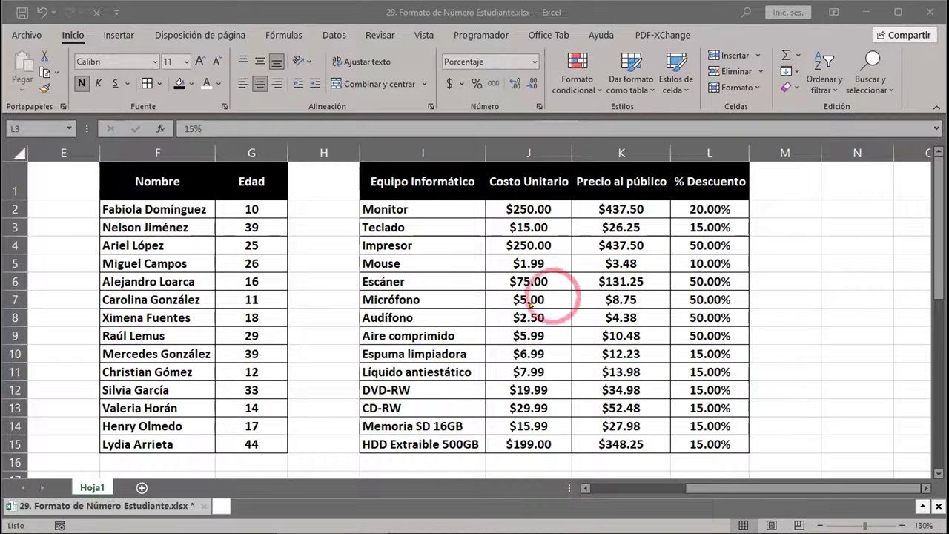
{"action": "left_click", "coordinate": [712, 488]}
{"action": "left_click_drag", "start_coordinate": [716, 486], "coordinate": [584, 488]}
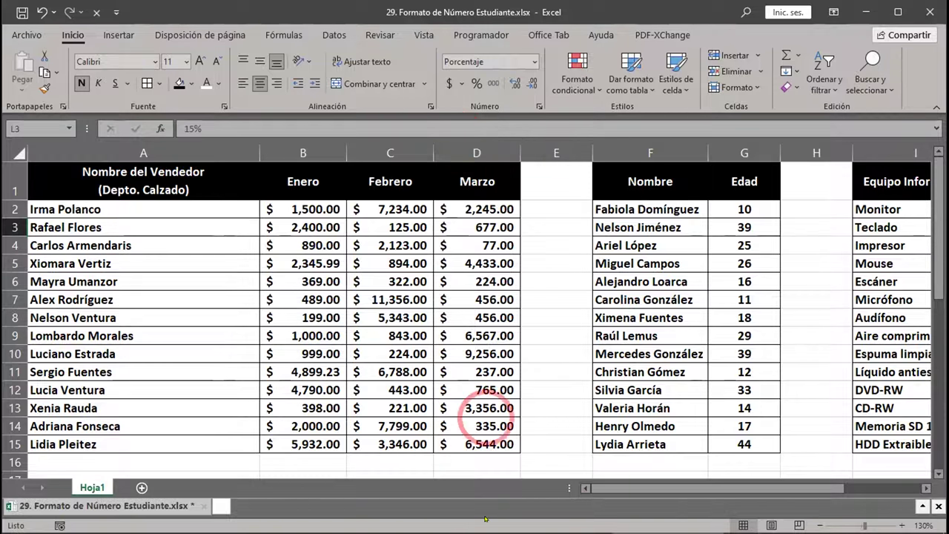
{"action": "mouse_move", "coordinate": [474, 528]}
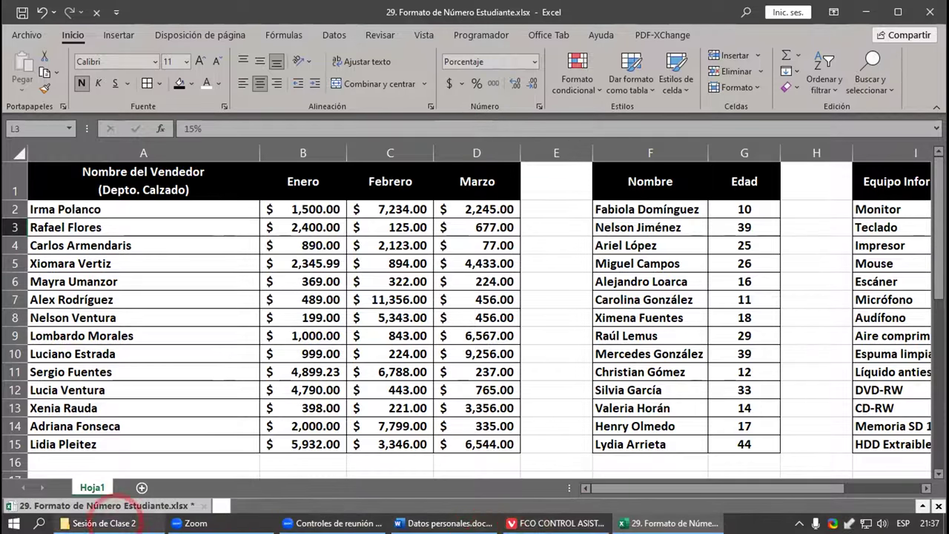
- Switch to the Excel workbook formato-personalizado-numeros.xlsx
{"action": "left_click", "coordinate": [708, 523]}
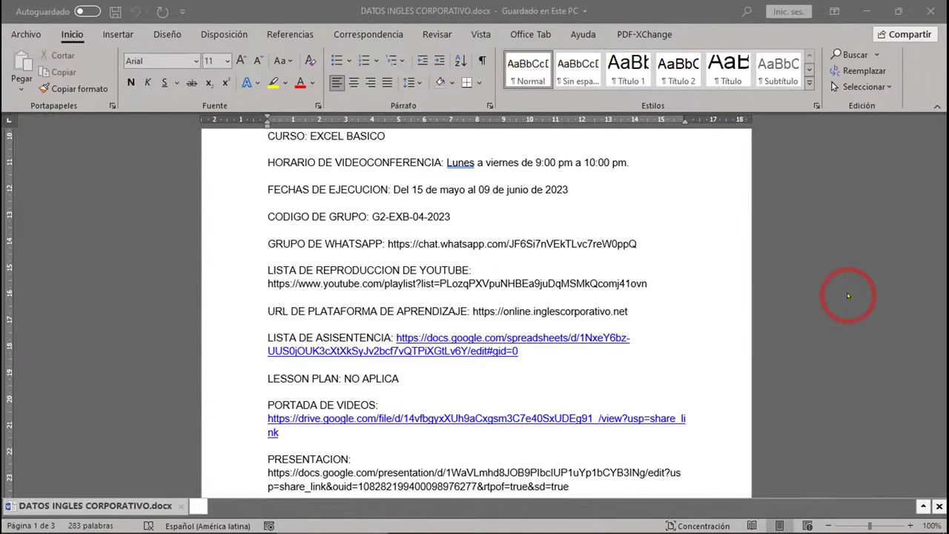
{"action": "key", "text": "alt+Tab"}
{"action": "key", "text": "alt+Tab"}
{"action": "key", "text": "alt+Tab"}
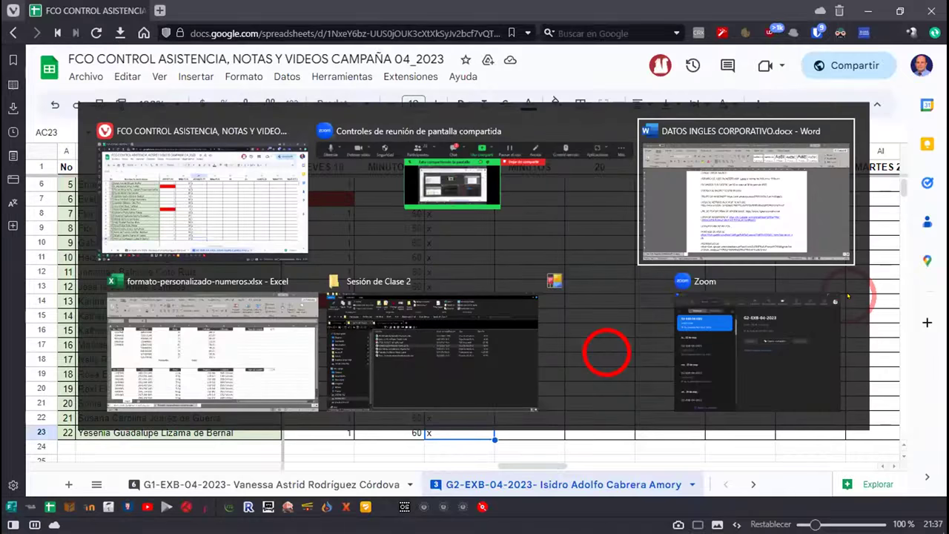
{"action": "key", "text": "alt+Tab"}
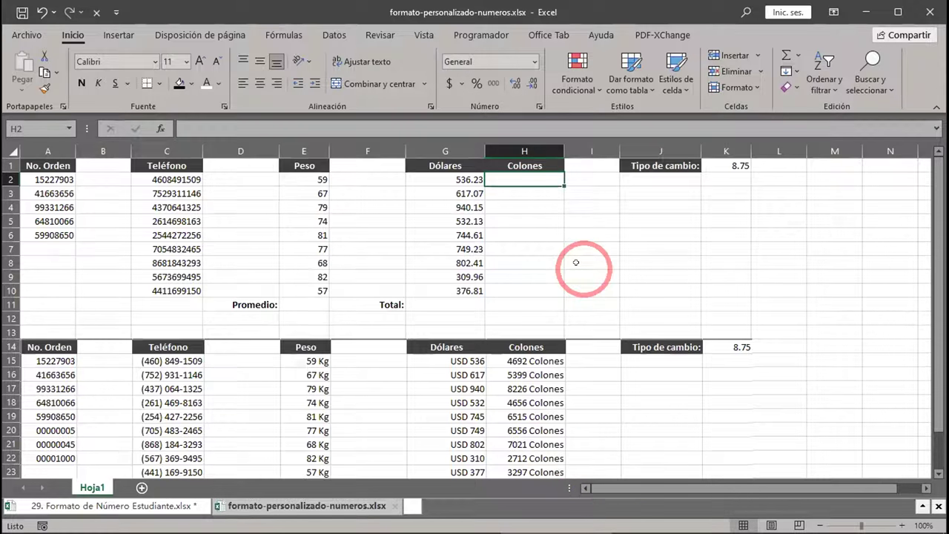
- Examine the raw data in A1:K11 and the reference image of the custom number formats beneath it, at 120% zoom
{"action": "left_click_drag", "start_coordinate": [51, 161], "coordinate": [728, 294]}
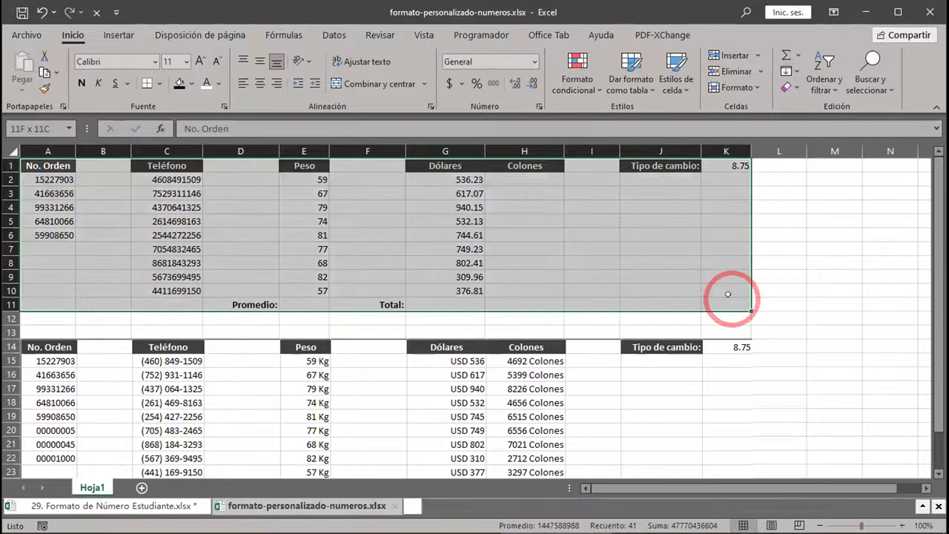
{"action": "scroll", "coordinate": [708, 331], "scroll_direction": "down", "scroll_amount": 1}
{"action": "left_click_drag", "start_coordinate": [708, 330], "coordinate": [344, 362]}
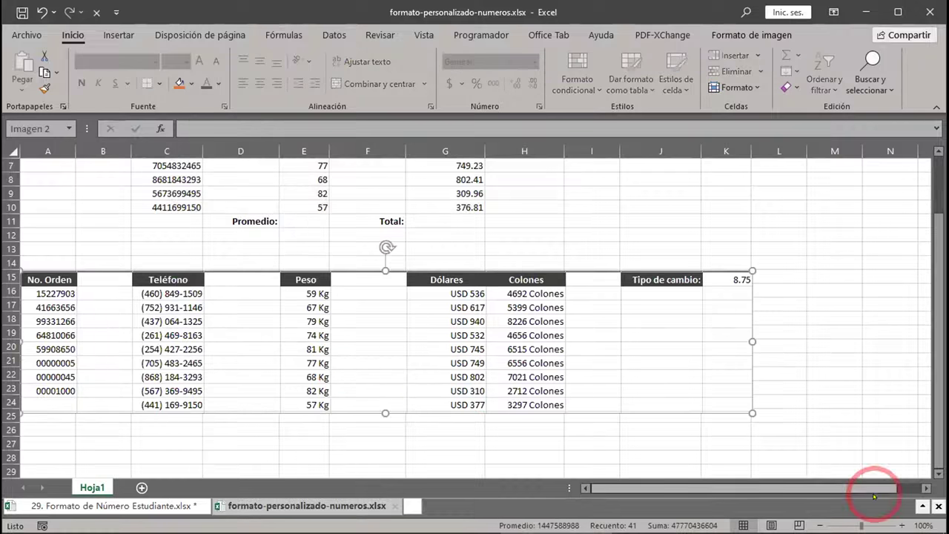
{"action": "left_click", "coordinate": [903, 523]}
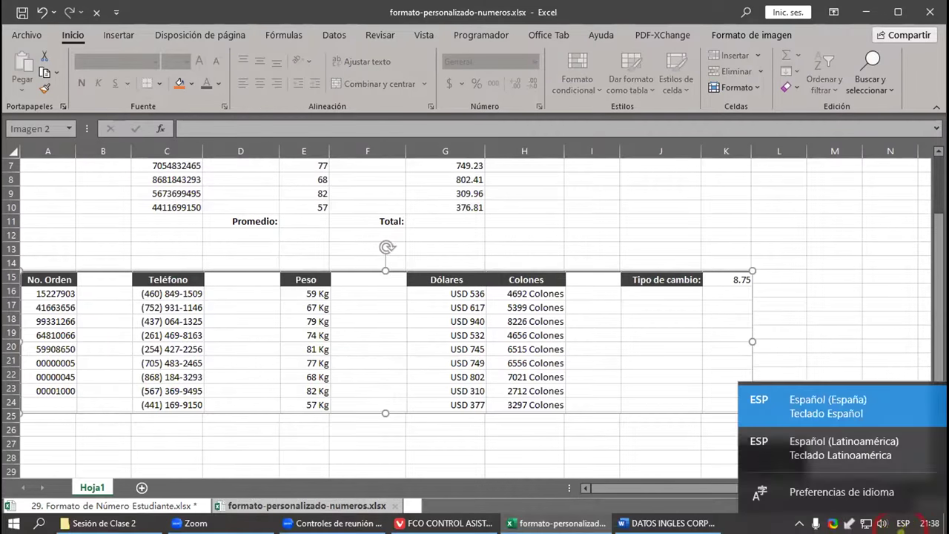
{"action": "left_click", "coordinate": [820, 290]}
{"action": "left_click", "coordinate": [902, 525]}
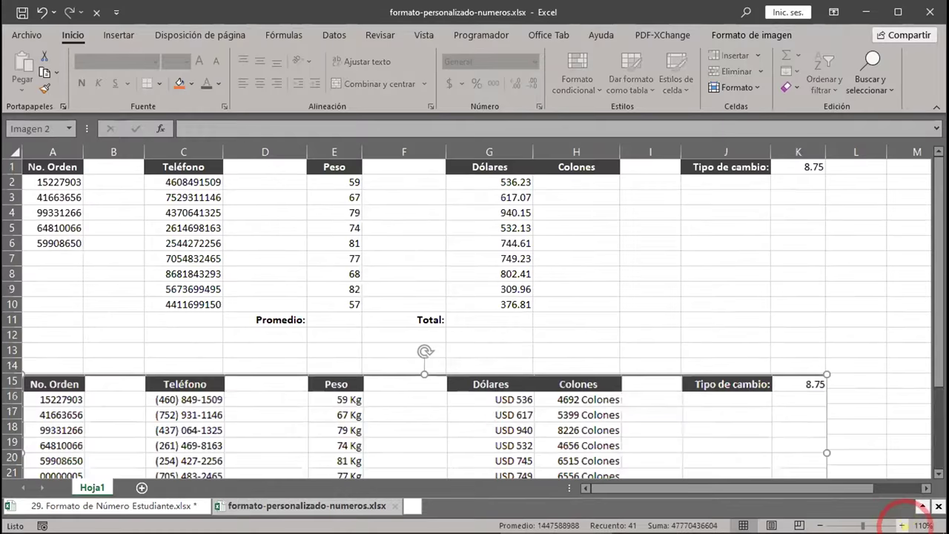
{"action": "left_click", "coordinate": [901, 525]}
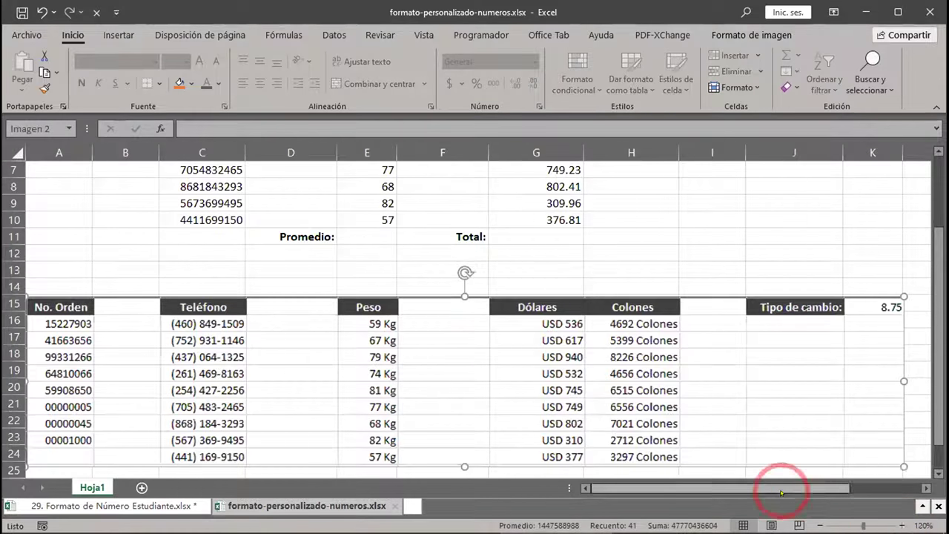
{"action": "scroll", "coordinate": [83, 258], "scroll_direction": "up", "scroll_amount": 2}
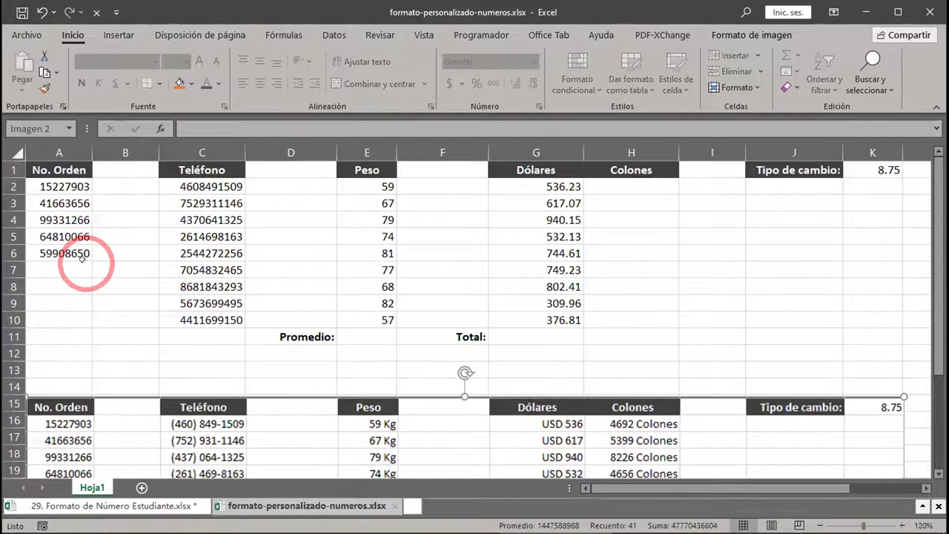
- Compare the No. Orden cells A2:A10 with the zero-padded order numbers in the reference image
{"action": "left_click_drag", "start_coordinate": [59, 186], "coordinate": [64, 318]}
{"action": "scroll", "coordinate": [215, 363], "scroll_direction": "down", "scroll_amount": 3}
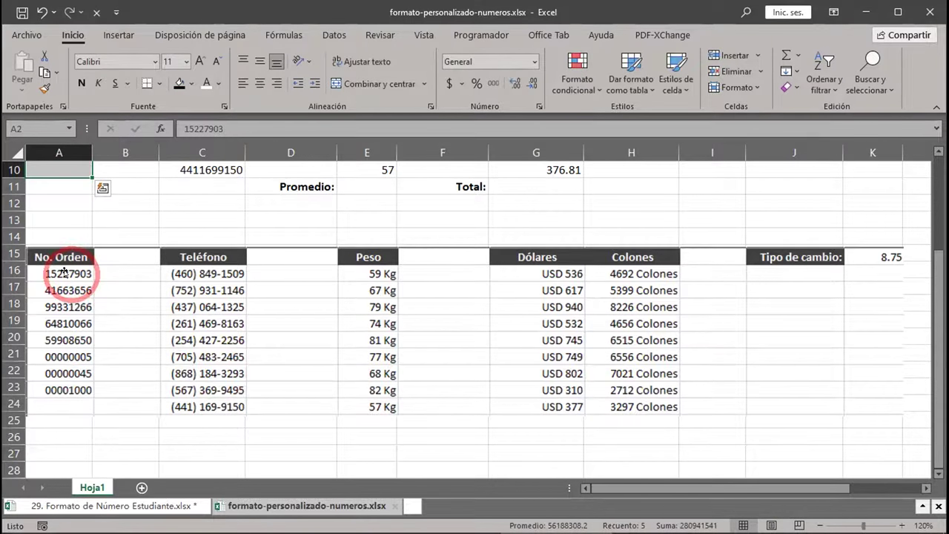
{"action": "left_click", "coordinate": [901, 525]}
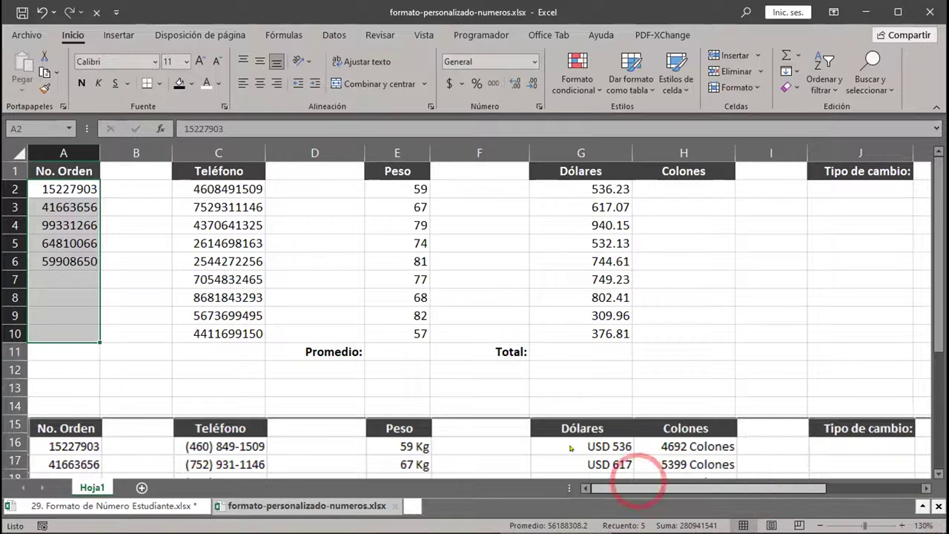
{"action": "left_click", "coordinate": [53, 283]}
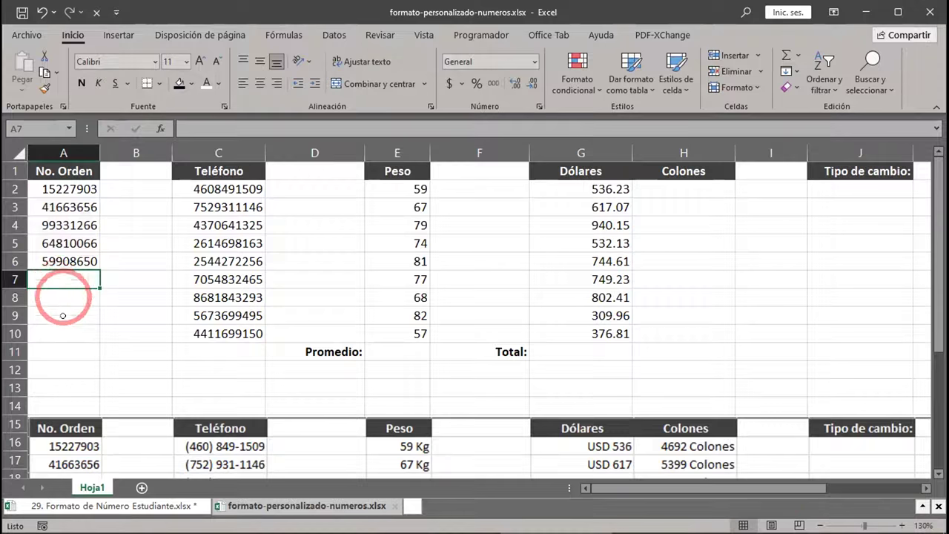
{"action": "scroll", "coordinate": [64, 297], "scroll_direction": "down", "scroll_amount": 4}
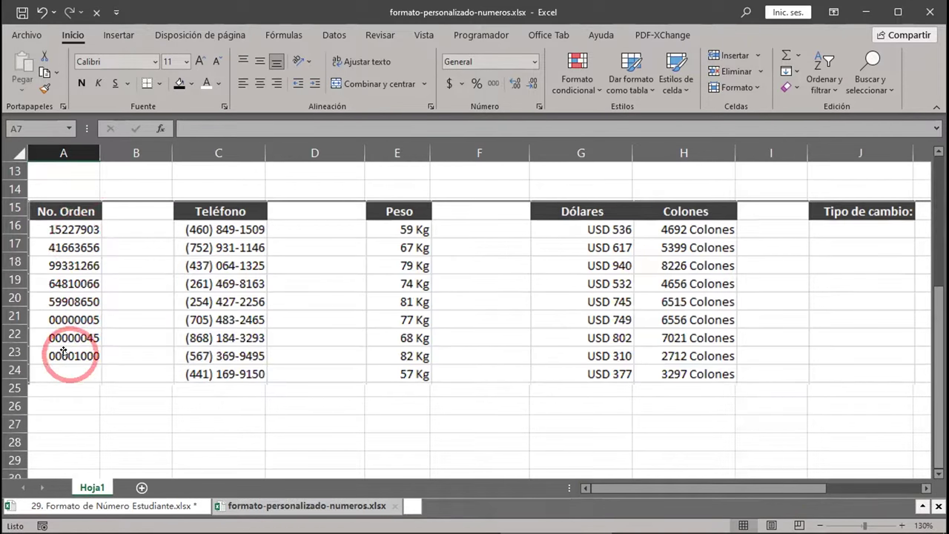
{"action": "scroll", "coordinate": [63, 352], "scroll_direction": "up", "scroll_amount": 4}
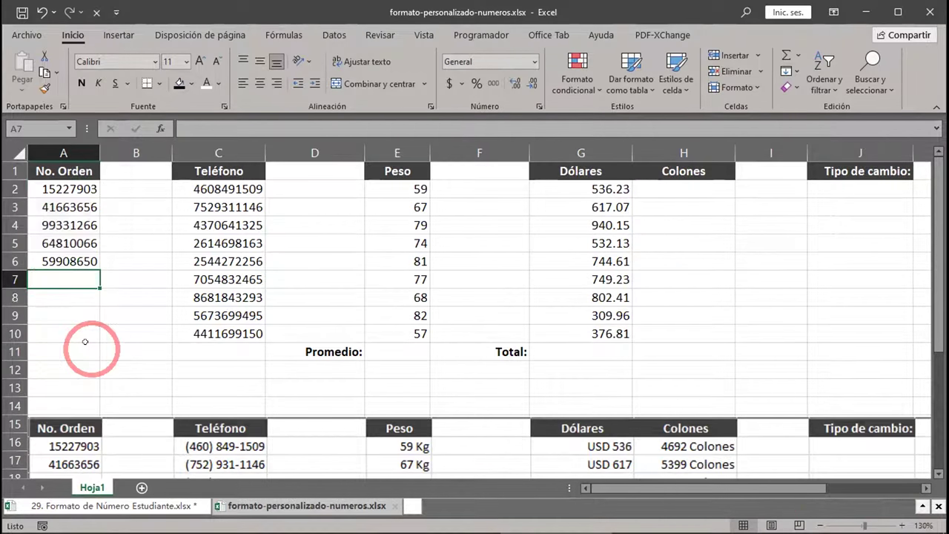
- Enter the reference image's sixth order number in A7, without its leading zeros
{"action": "left_click_drag", "start_coordinate": [61, 188], "coordinate": [50, 252]}
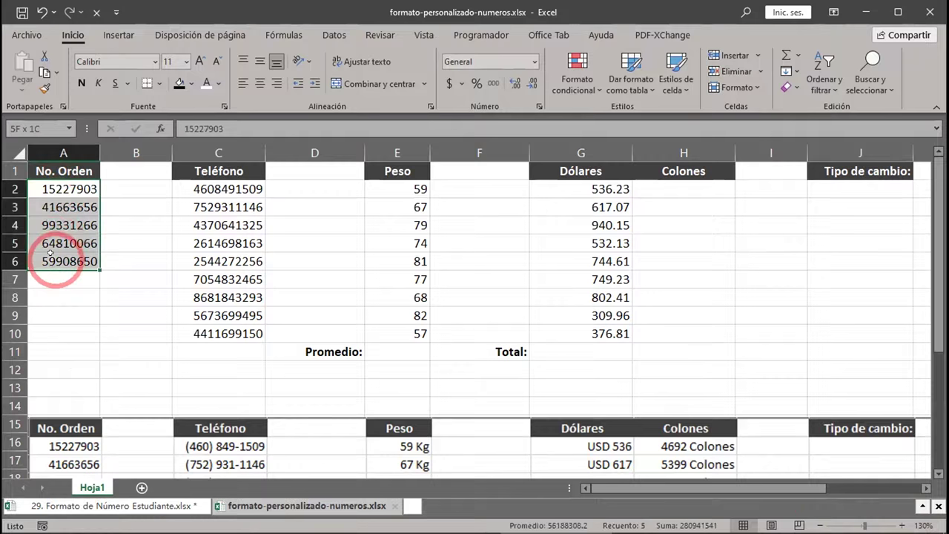
{"action": "left_click", "coordinate": [72, 281]}
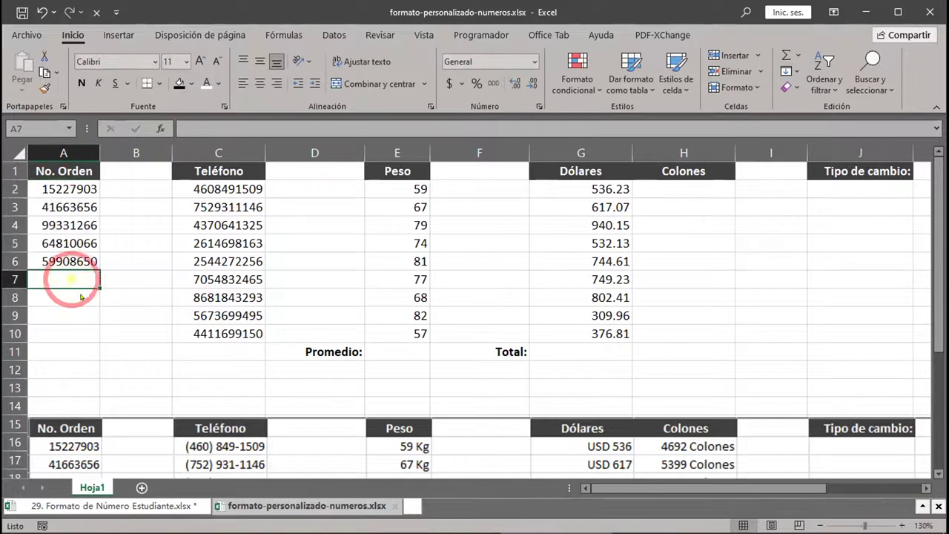
{"action": "scroll", "coordinate": [74, 295], "scroll_direction": "down", "scroll_amount": 3}
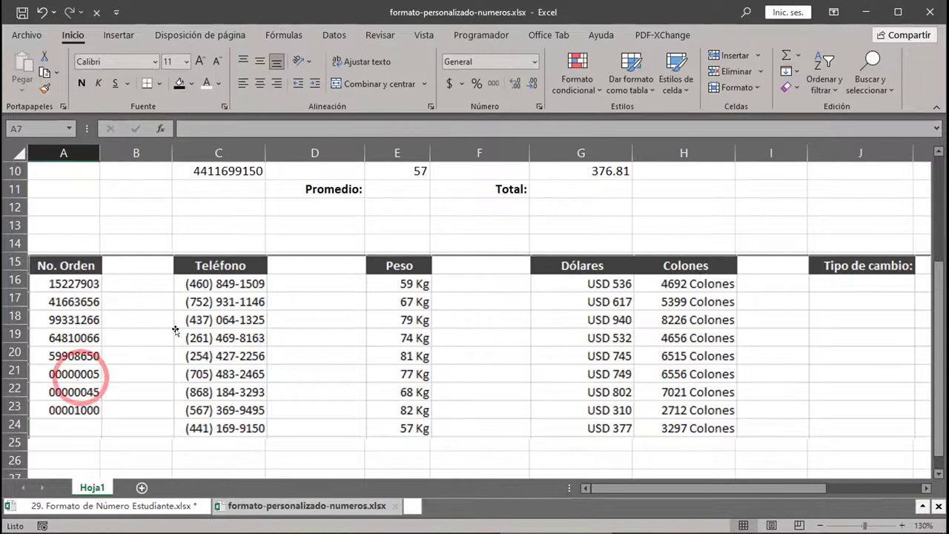
{"action": "scroll", "coordinate": [153, 300], "scroll_direction": "up", "scroll_amount": 3}
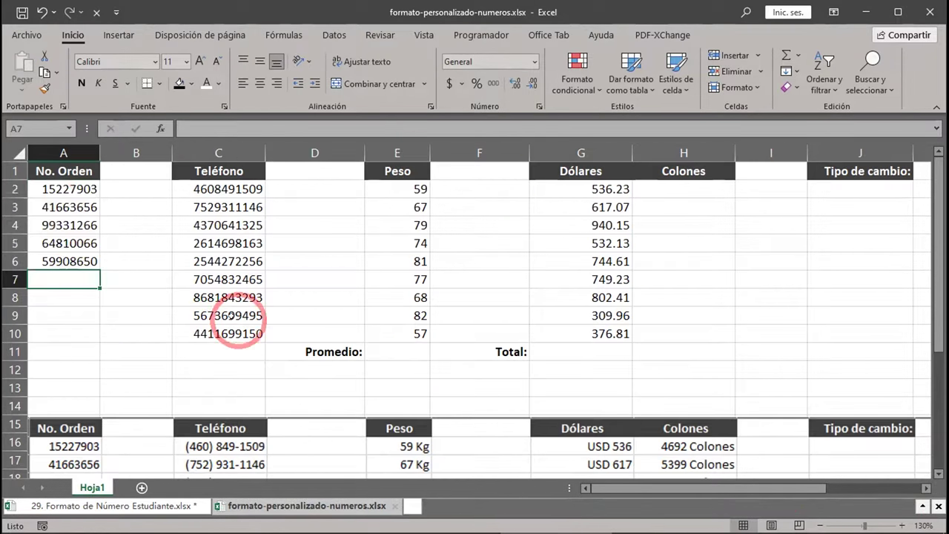
{"action": "type", "text": "5"}
{"action": "key", "text": "Return"}
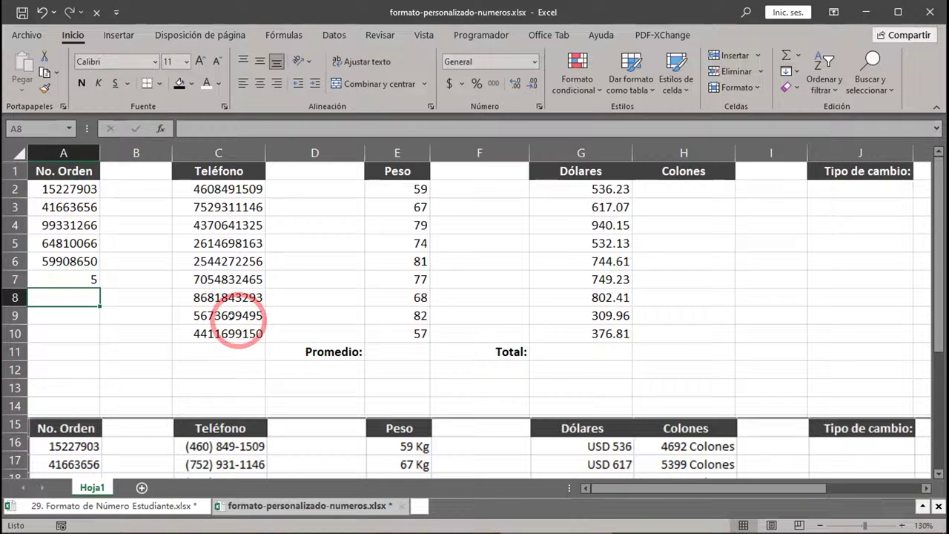
- Count the digits of the order number in A2 at 160% zoom, leaving the cell unedited
{"action": "scroll", "coordinate": [84, 345], "scroll_direction": "down", "scroll_amount": 3}
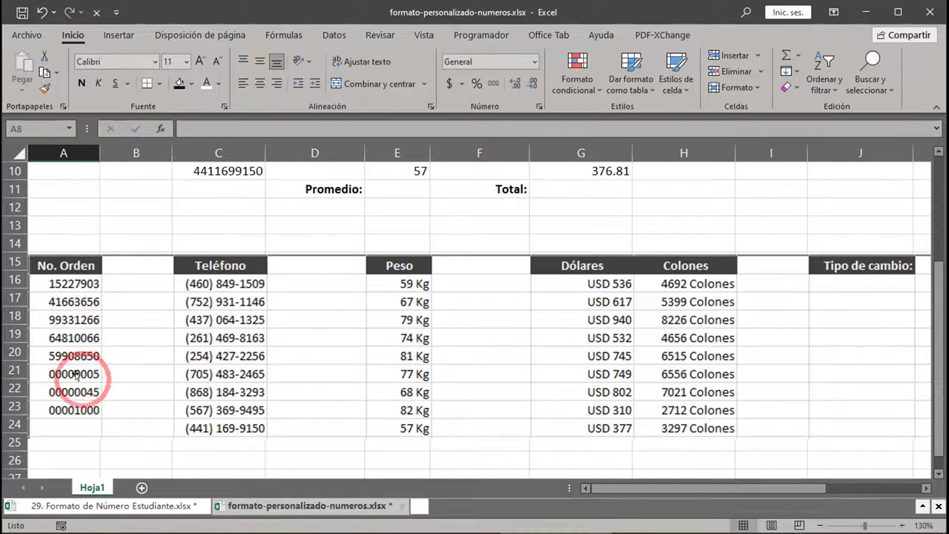
{"action": "scroll", "coordinate": [75, 374], "scroll_direction": "up", "scroll_amount": 3}
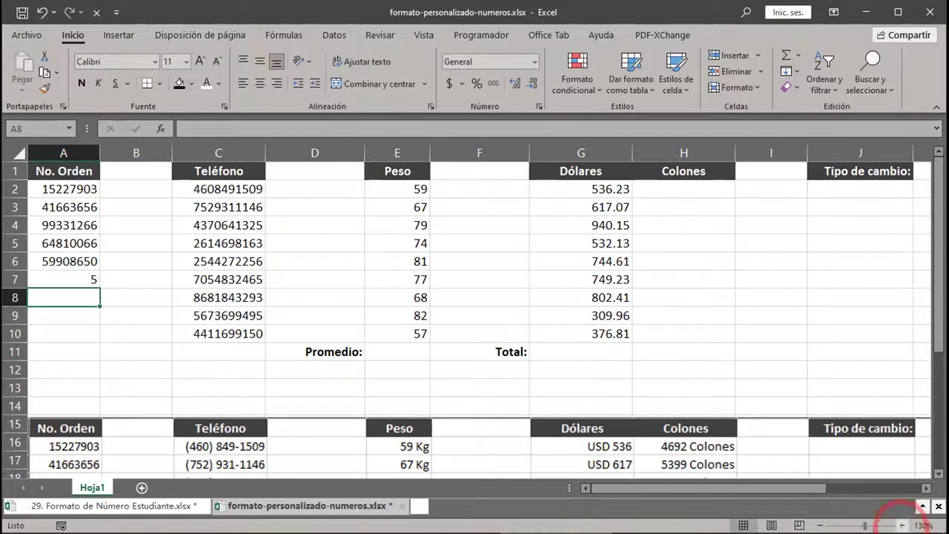
{"action": "left_click", "coordinate": [901, 525]}
{"action": "left_click", "coordinate": [901, 525]}
{"action": "left_click", "coordinate": [902, 525]}
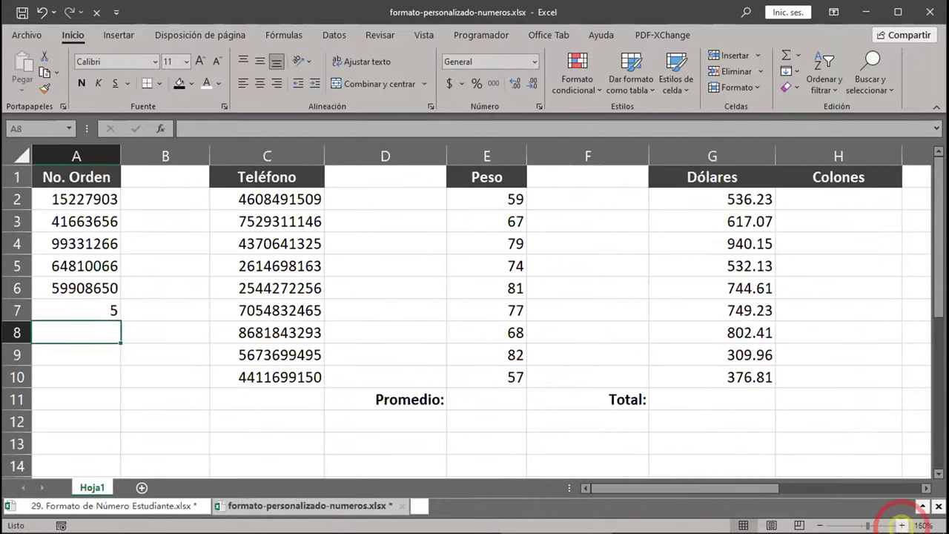
{"action": "left_click", "coordinate": [59, 202]}
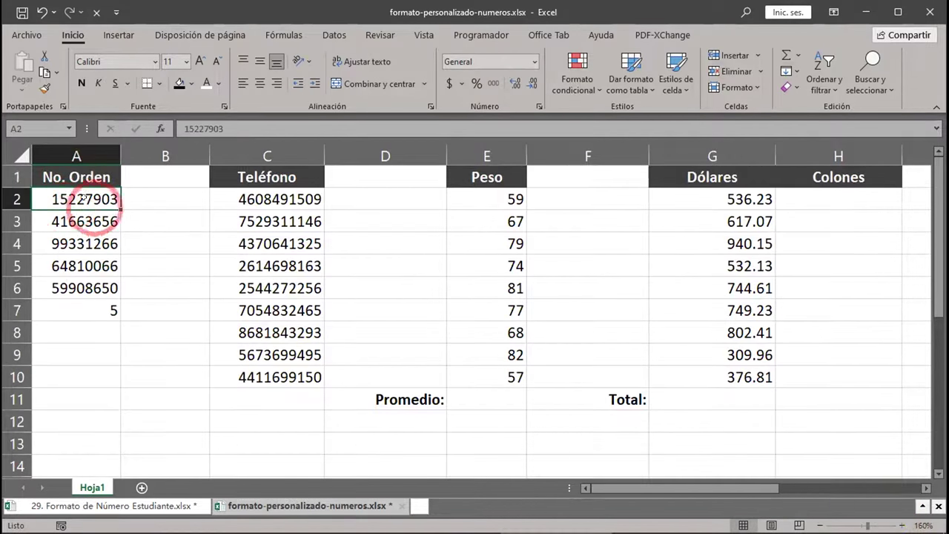
{"action": "double_click", "coordinate": [53, 195]}
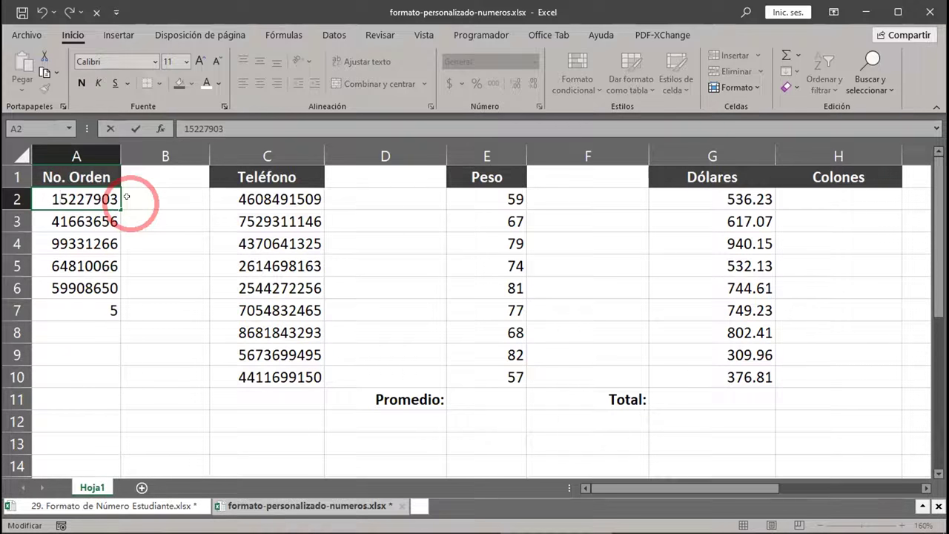
{"action": "key", "text": "Left"}
{"action": "key", "text": "Right"}
{"action": "key", "text": "Right"}
{"action": "key", "text": "Right"}
{"action": "key", "text": "Right"}
{"action": "key", "text": "Right"}
{"action": "key", "text": "Right"}
{"action": "key", "text": "Right"}
{"action": "key", "text": "Right"}
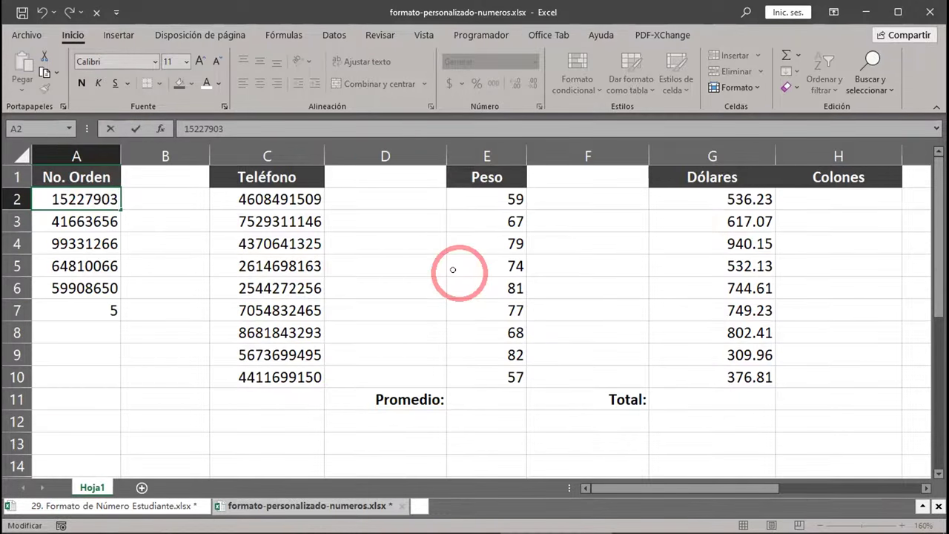
{"action": "key", "text": "Escape"}
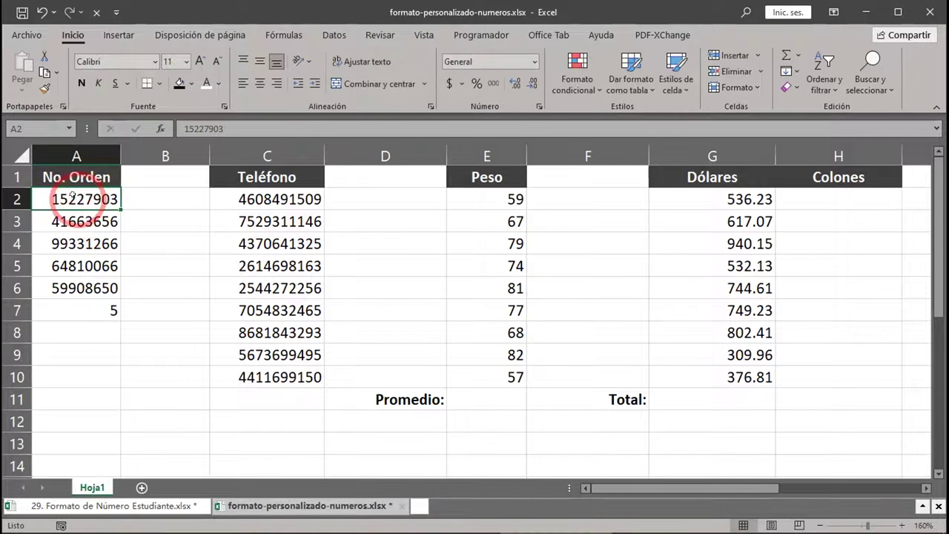
- Check the order numbers in A3:A7 one by one and compare their digit length with the reference image
{"action": "left_click", "coordinate": [65, 220]}
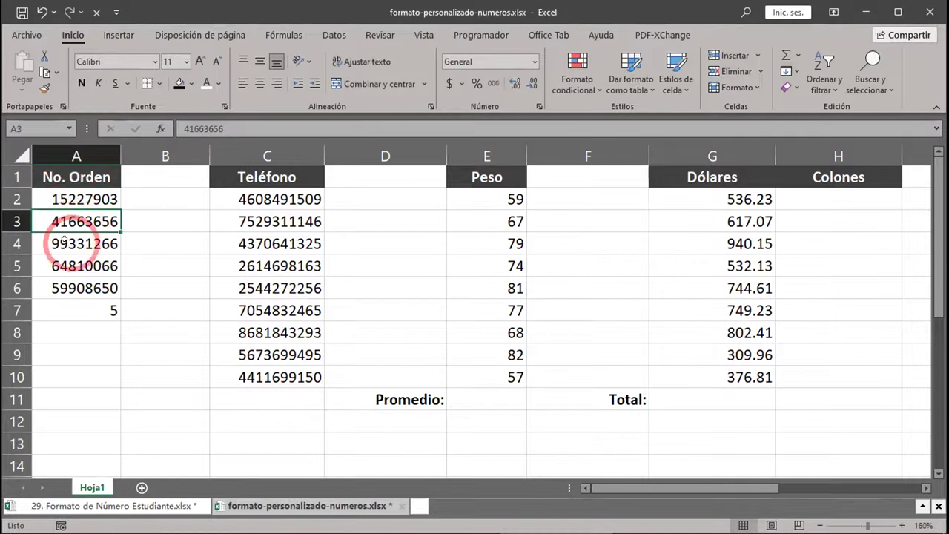
{"action": "left_click", "coordinate": [65, 241]}
{"action": "left_click", "coordinate": [65, 263]}
{"action": "left_click", "coordinate": [65, 292]}
{"action": "left_click", "coordinate": [75, 312]}
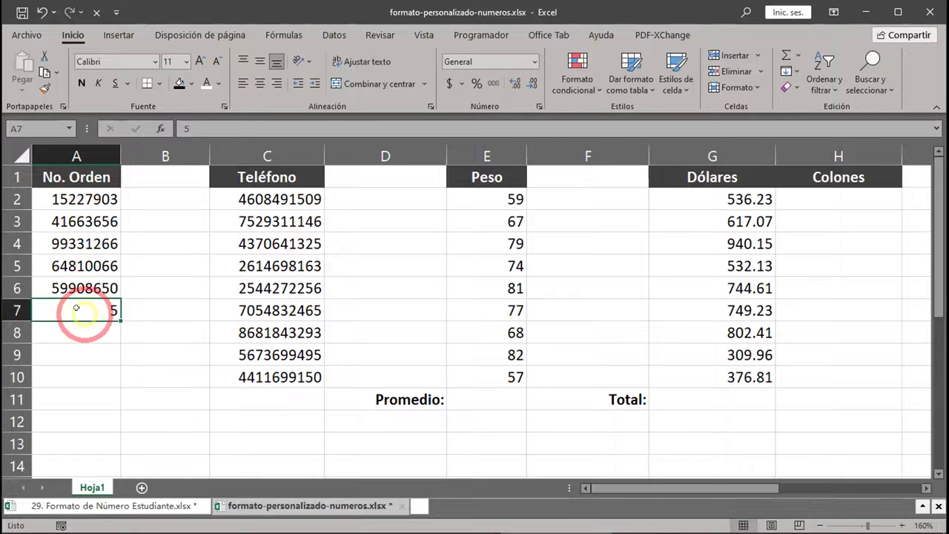
{"action": "scroll", "coordinate": [171, 341], "scroll_direction": "down", "scroll_amount": 5}
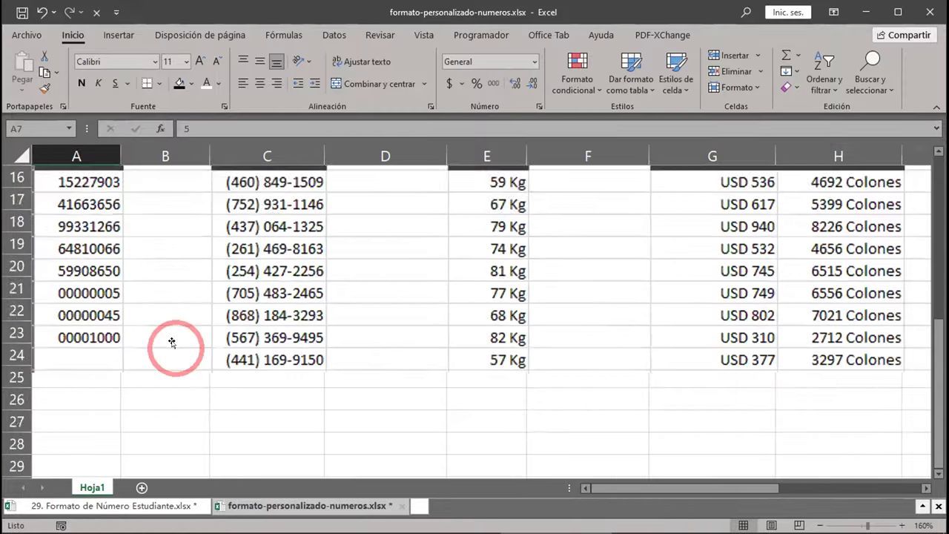
{"action": "scroll", "coordinate": [172, 341], "scroll_direction": "up", "scroll_amount": 5}
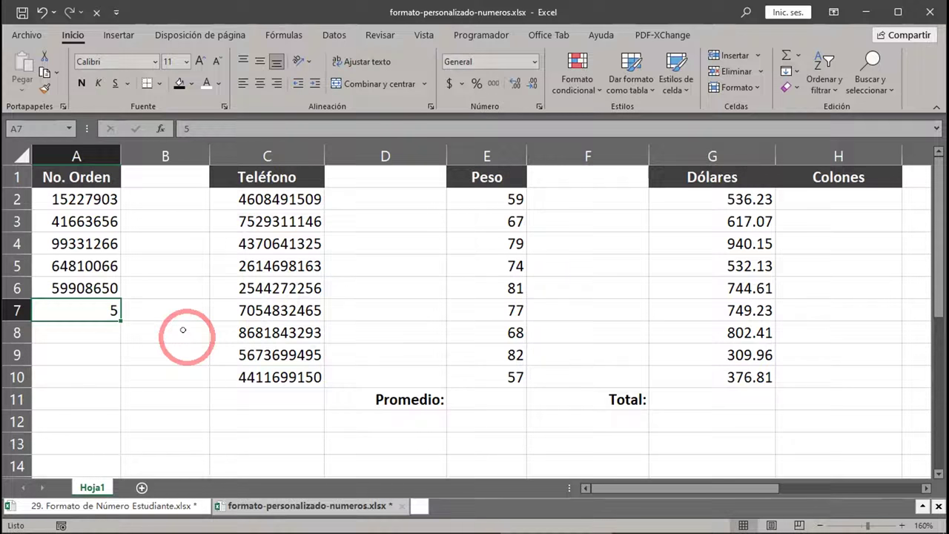
- Try to re-enter A7's order number padded to eight digits with leading zeros, a second time as well
{"action": "double_click", "coordinate": [102, 310]}
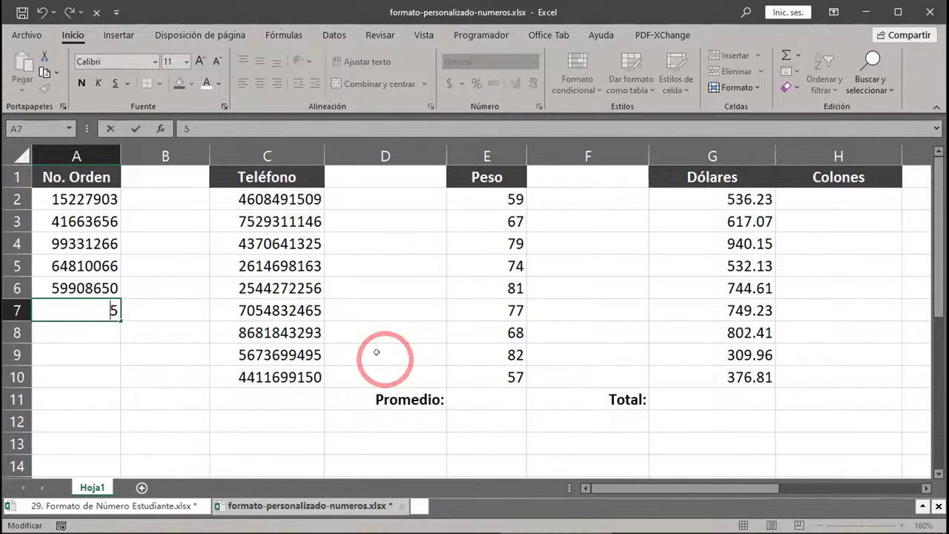
{"action": "key", "text": "Delete"}
{"action": "type", "text": "00000005"}
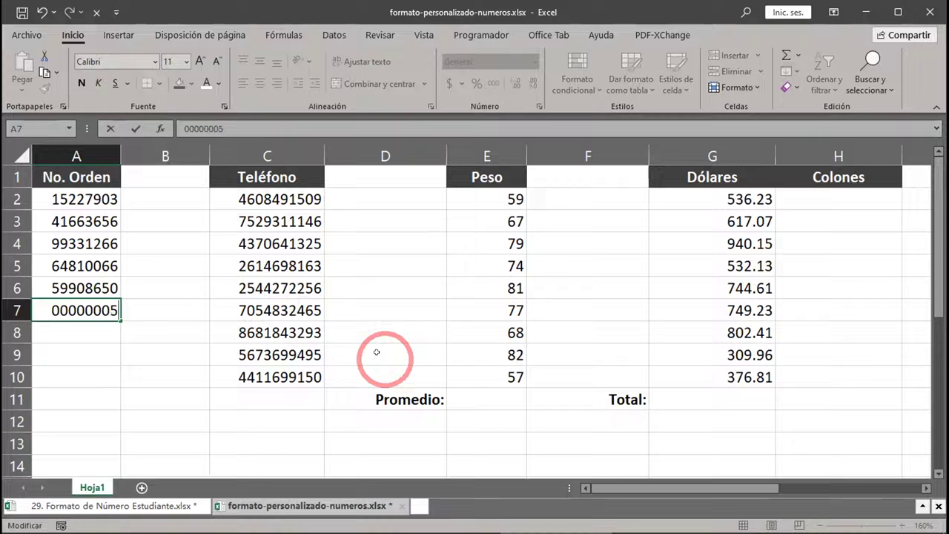
{"action": "key", "text": "Return"}
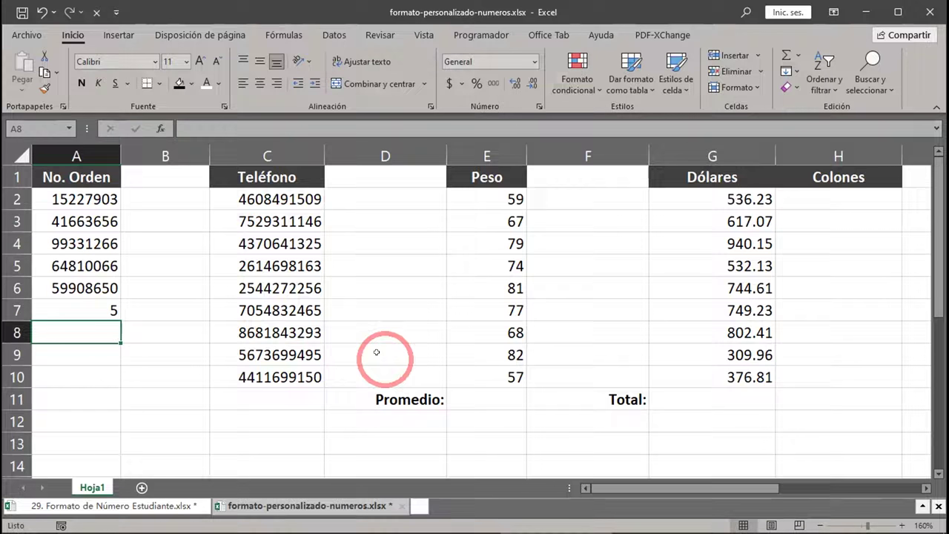
{"action": "double_click", "coordinate": [74, 309]}
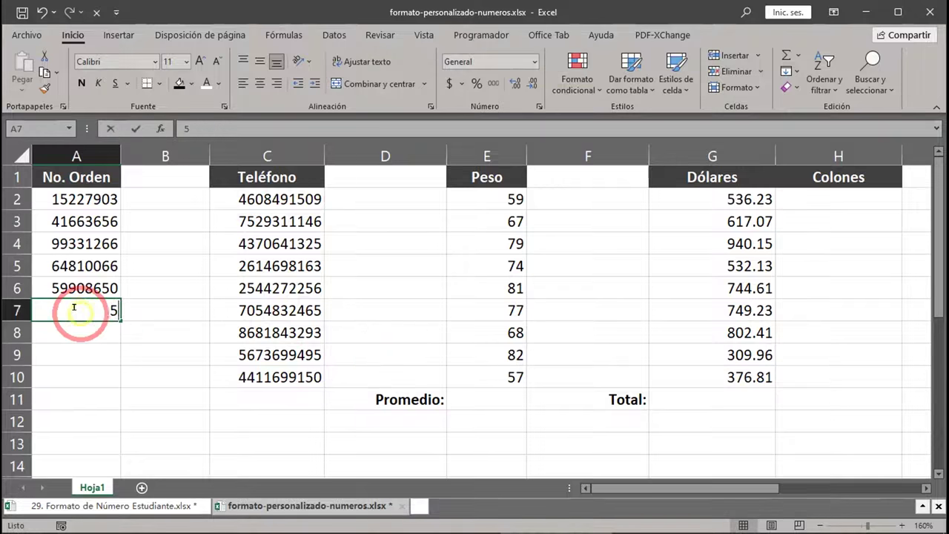
{"action": "key", "text": "BackSpace"}
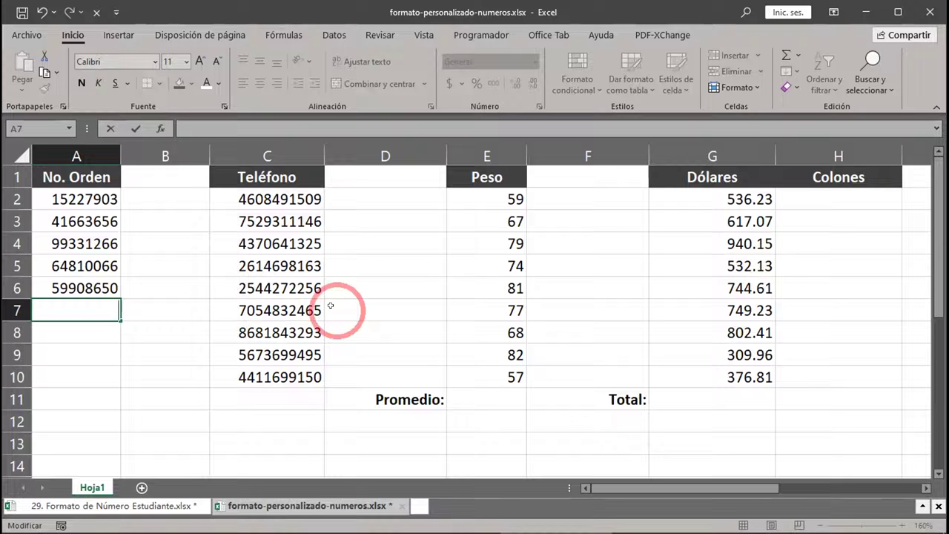
{"action": "type", "text": "00000005"}
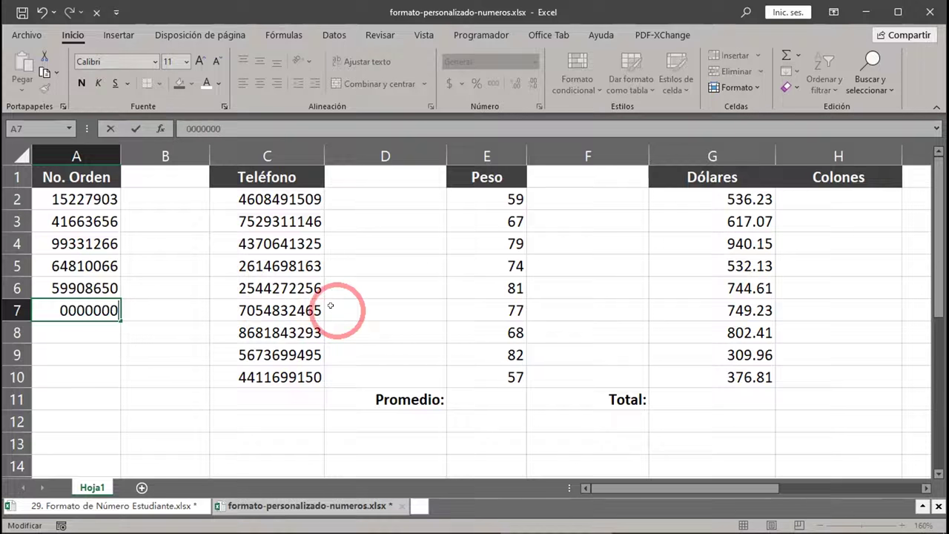
{"action": "key", "text": "Return"}
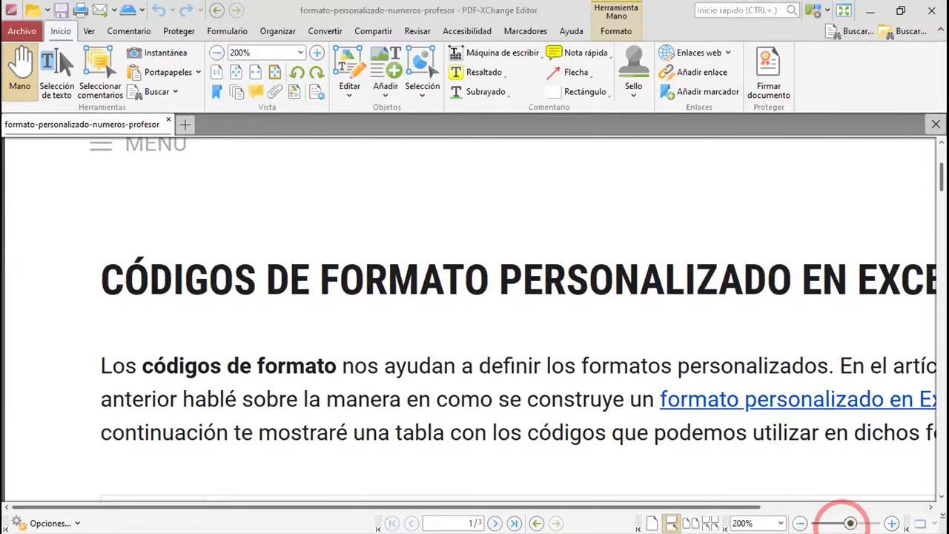
- Read the table of custom number format codes in the formato-personalizado-numeros-profesor PDF, fitted to the page width
{"action": "left_click", "coordinate": [800, 523]}
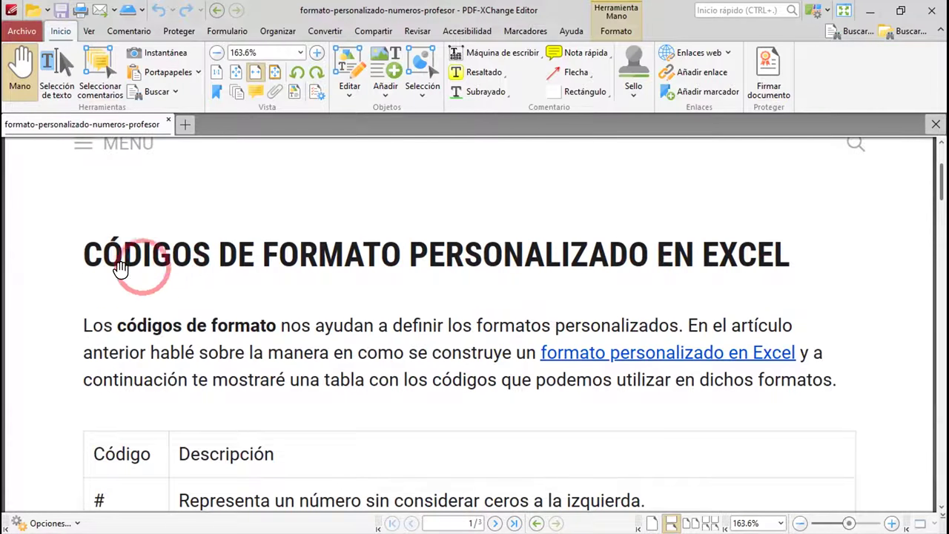
{"action": "scroll", "coordinate": [221, 289], "scroll_direction": "down", "scroll_amount": 2}
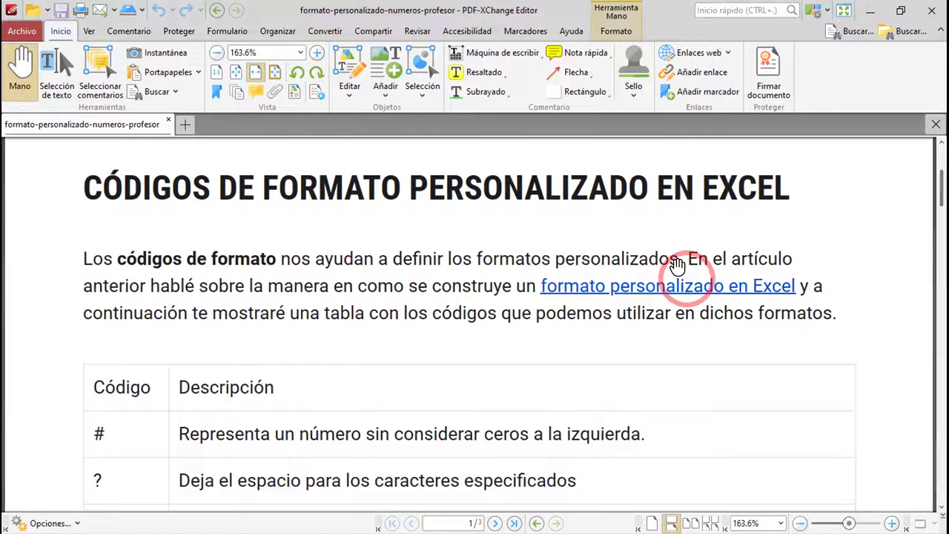
{"action": "scroll", "coordinate": [678, 265], "scroll_direction": "down", "scroll_amount": 6}
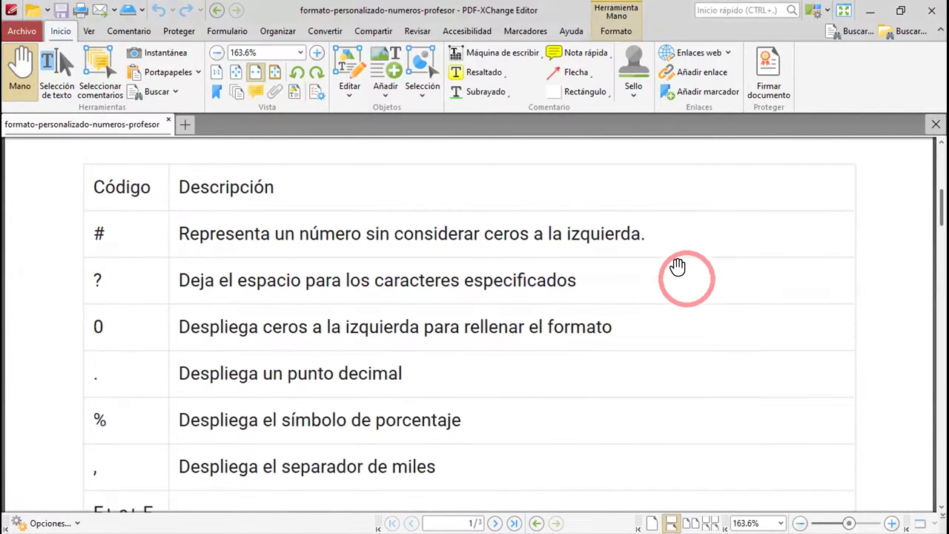
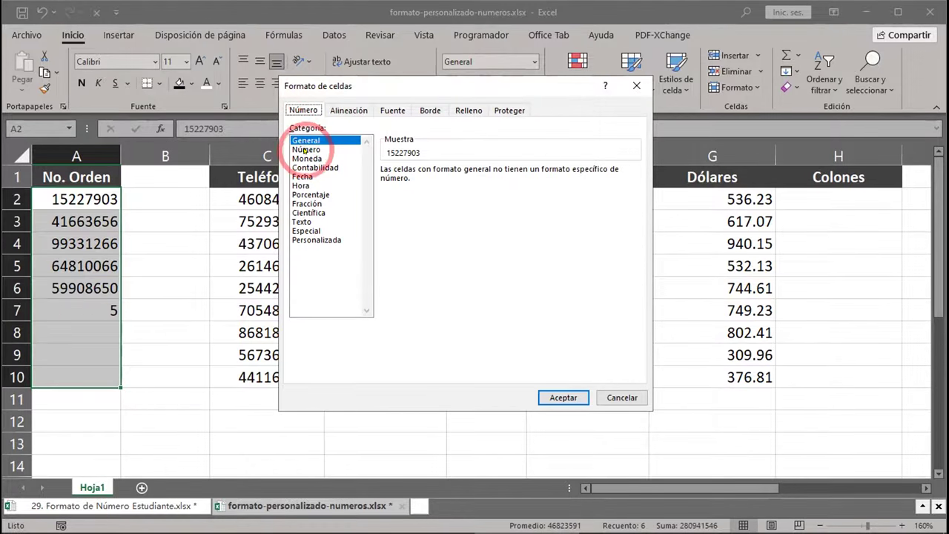
- Look through the number format categories for A2:A10 and choose Personalizada with the General code as starting point
{"action": "left_click", "coordinate": [305, 149]}
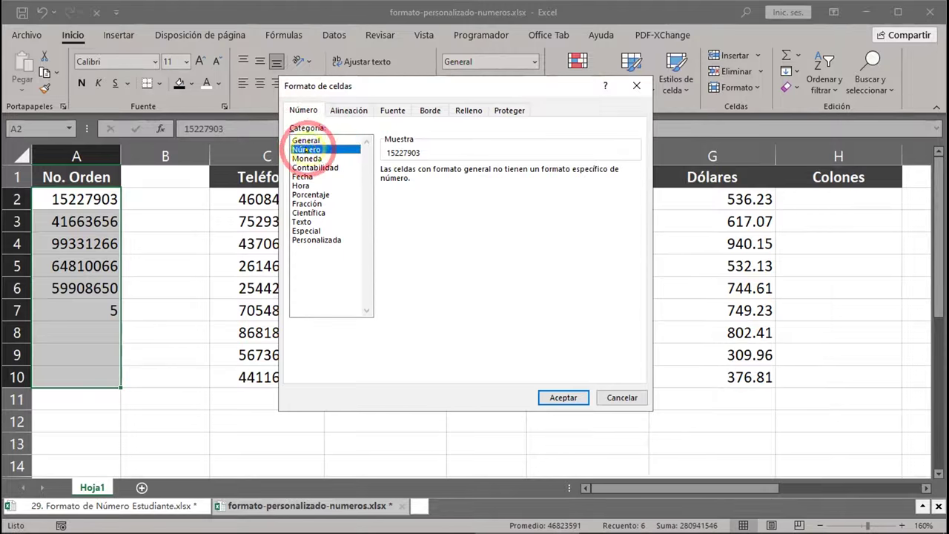
{"action": "left_click", "coordinate": [307, 158]}
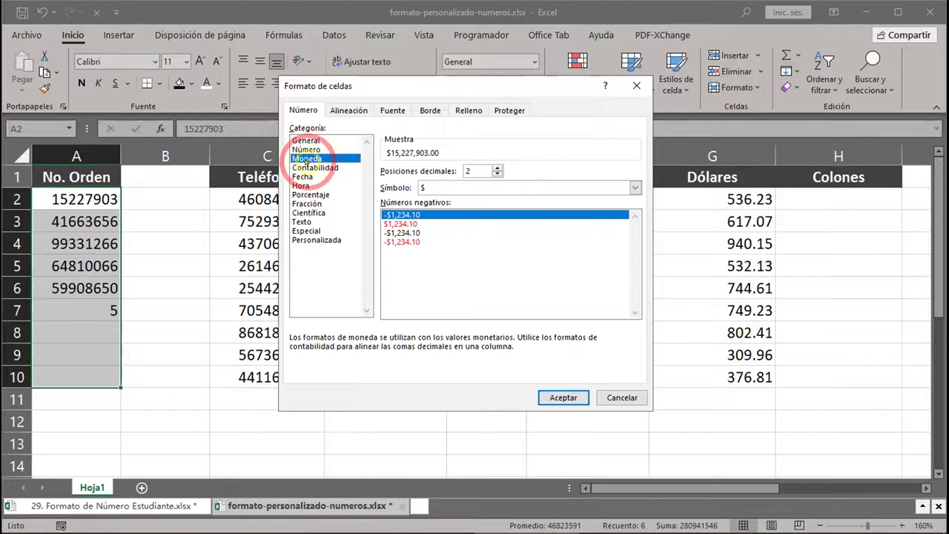
{"action": "left_click", "coordinate": [307, 166]}
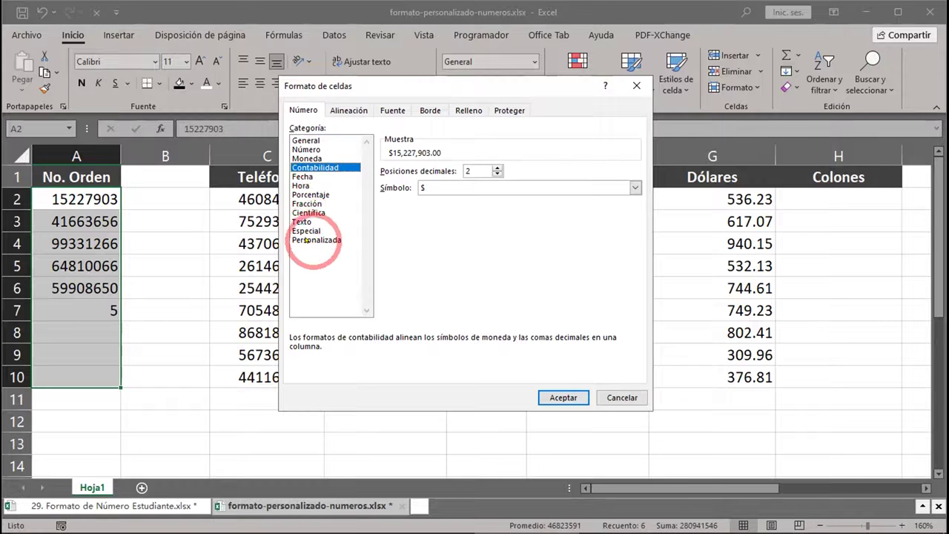
{"action": "left_click", "coordinate": [315, 240]}
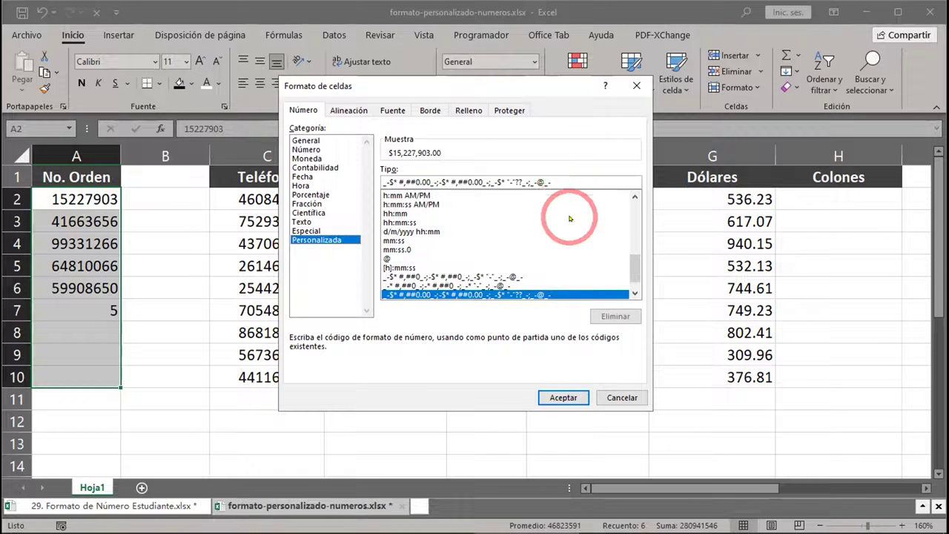
{"action": "left_click_drag", "start_coordinate": [632, 271], "coordinate": [627, 201]}
{"action": "left_click", "coordinate": [412, 195]}
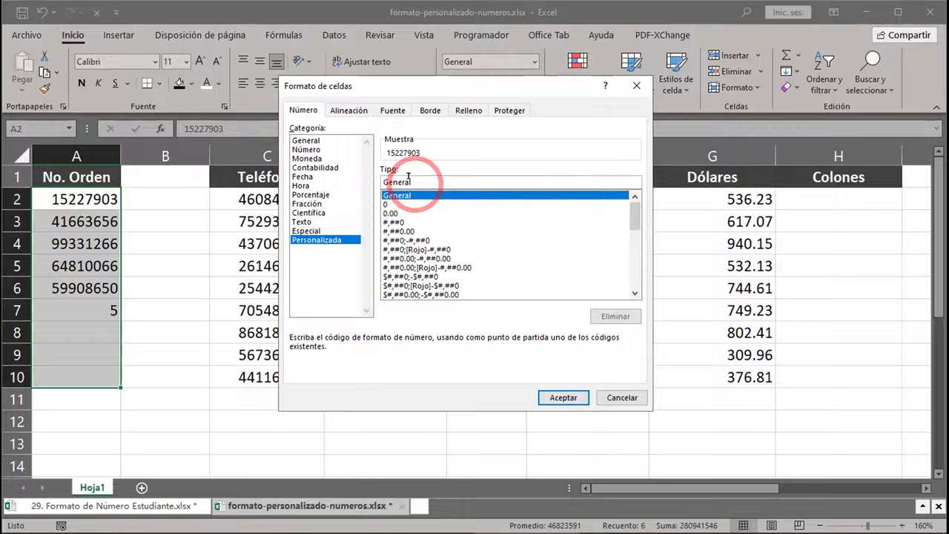
- Replace the custom format code with 00000000, apply it to A2:A10 and check the order number in A7
{"action": "left_click", "coordinate": [494, 195]}
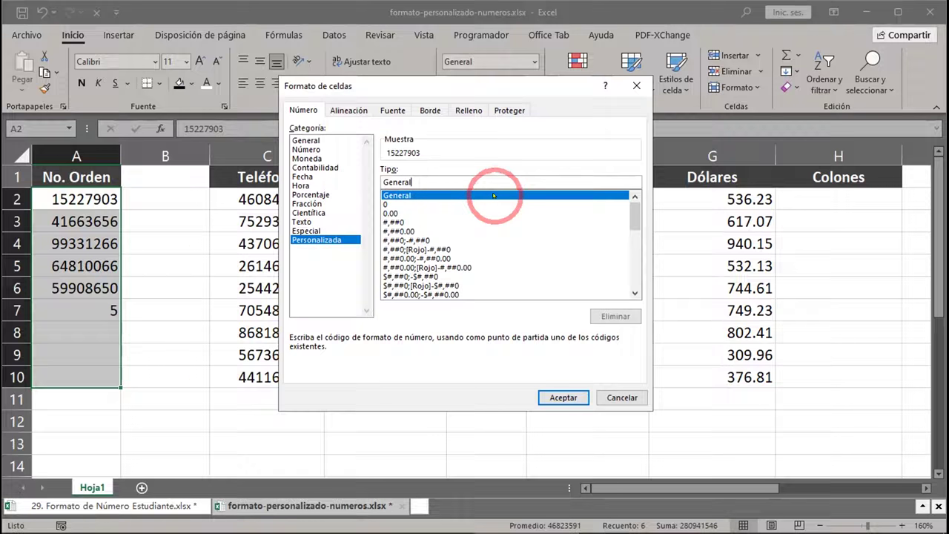
{"action": "key", "text": "BackSpace"}
{"action": "key", "text": "BackSpace"}
{"action": "key", "text": "BackSpace"}
{"action": "key", "text": "BackSpace"}
{"action": "key", "text": "BackSpace"}
{"action": "key", "text": "BackSpace"}
{"action": "key", "text": "BackSpace"}
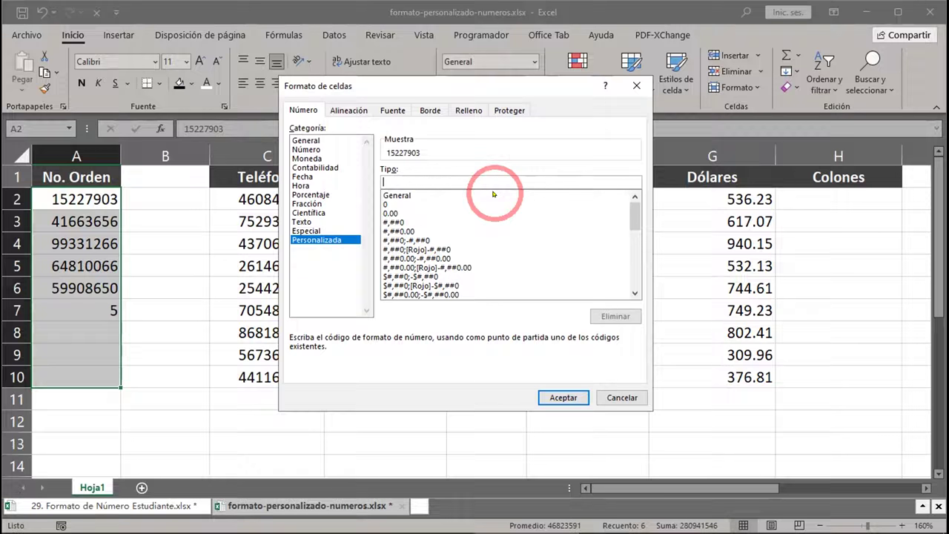
{"action": "type", "text": "00000000"}
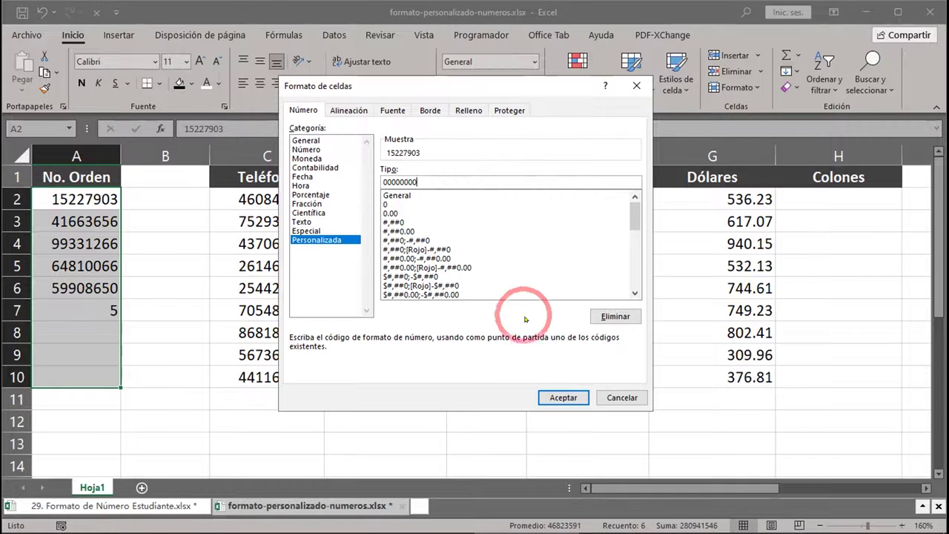
{"action": "left_click", "coordinate": [558, 395]}
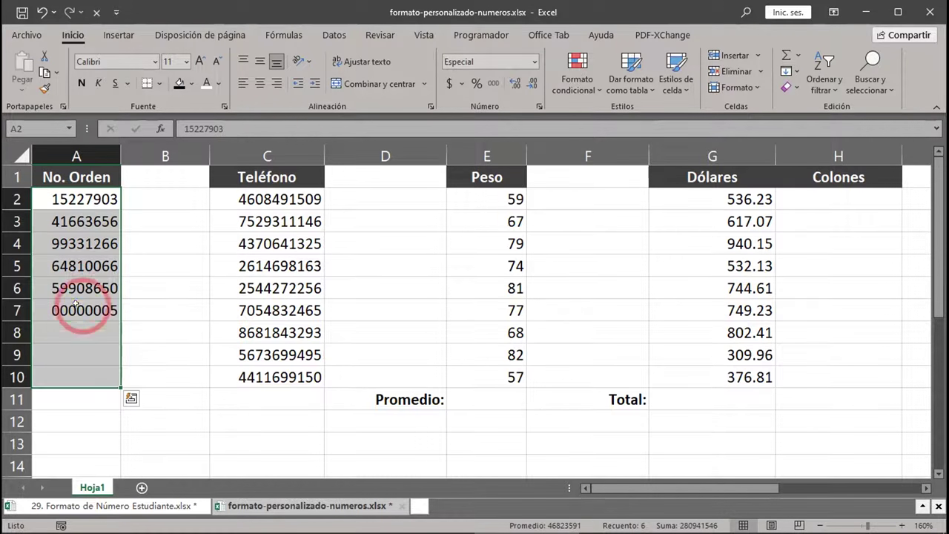
{"action": "left_click", "coordinate": [83, 306]}
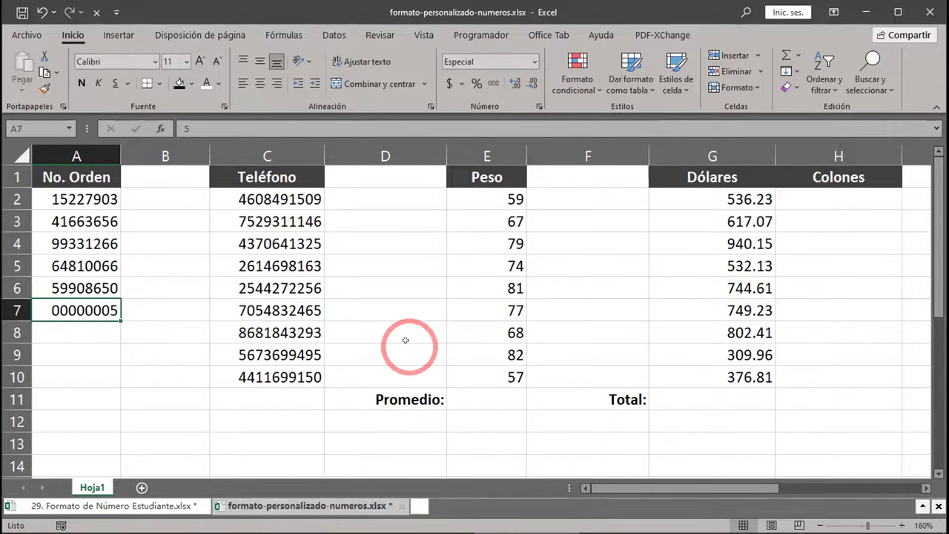
- Enter a three-digit, a four-digit and a five-digit order number in A8, A9 and A10, without leading zeros
{"action": "left_click", "coordinate": [95, 333]}
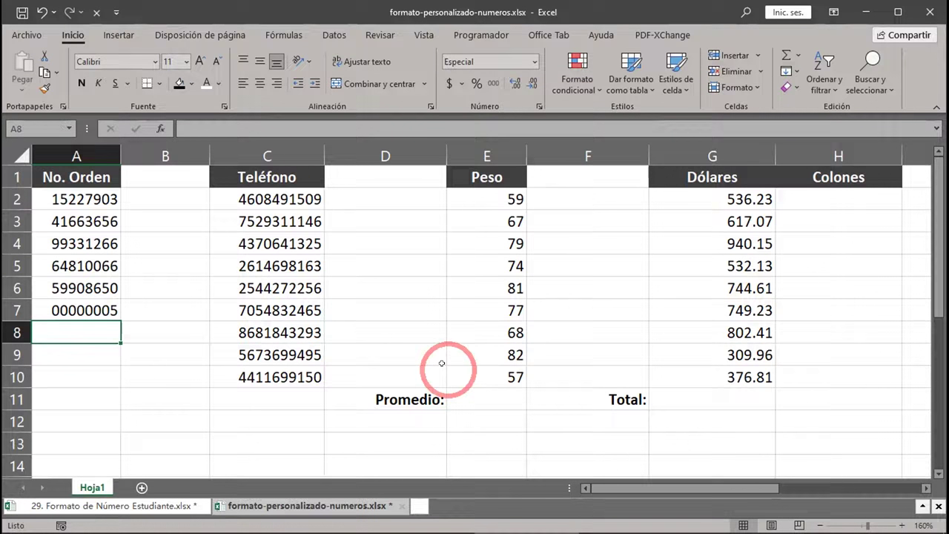
{"action": "type", "text": "126"}
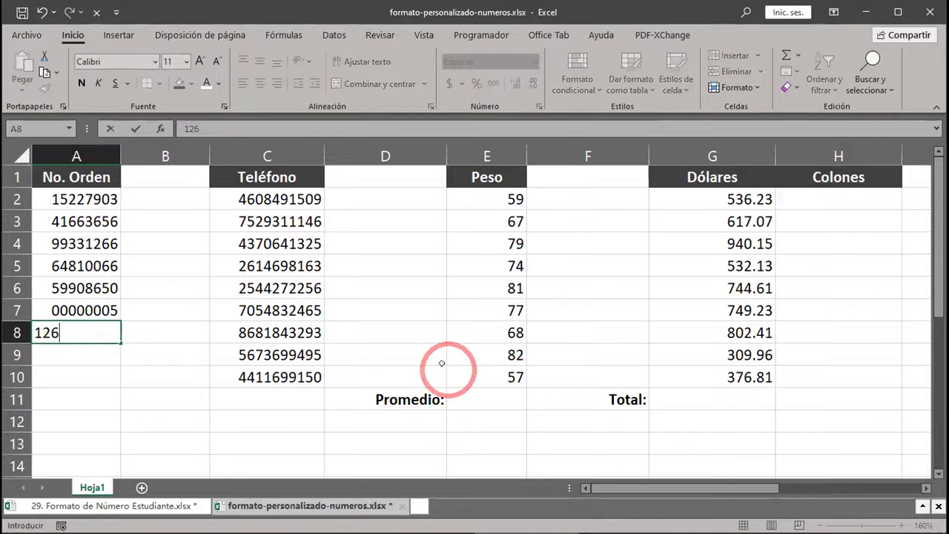
{"action": "key", "text": "Return"}
{"action": "type", "text": "1256"}
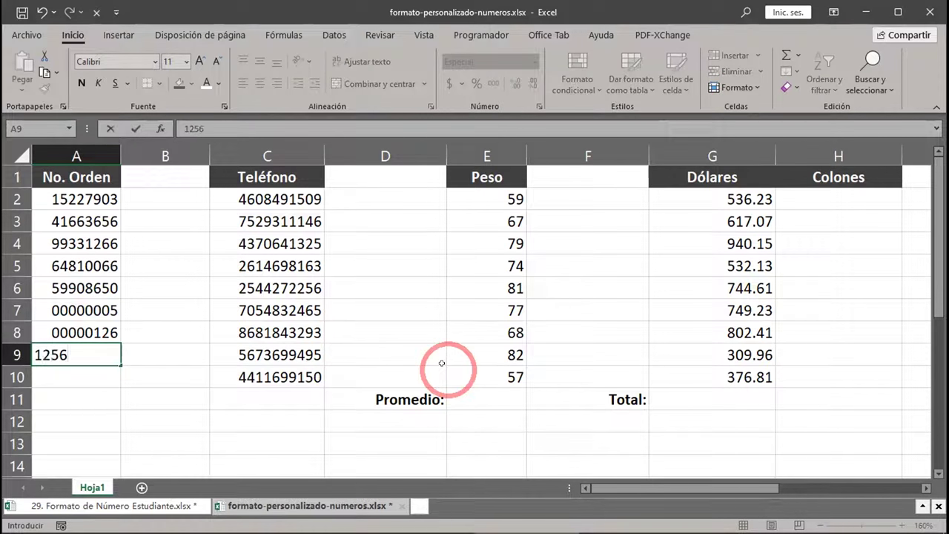
{"action": "key", "text": "Return"}
{"action": "type", "text": "4588"}
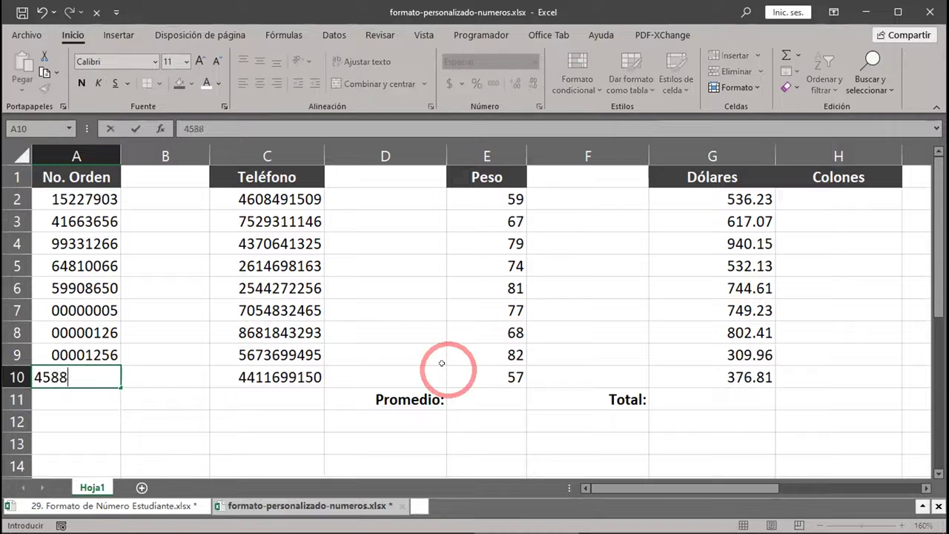
{"action": "key", "text": "BackSpace"}
{"action": "type", "text": "99"}
{"action": "key", "text": "Return"}
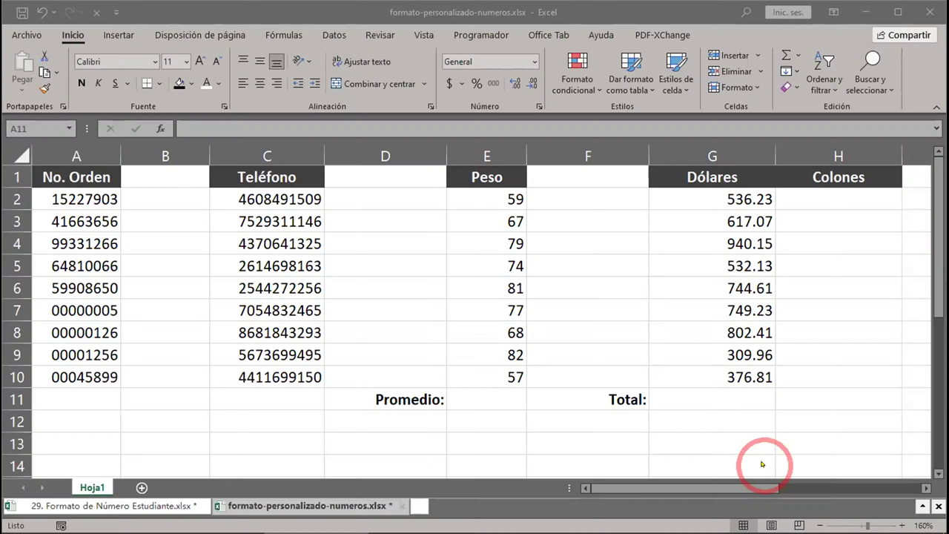
- Switch to PDF-XChange Editor and review the format code table for leading zeros, symbols, specified characters and plain digits
{"action": "key", "text": "alt+Tab"}
{"action": "key", "text": "alt+Tab"}
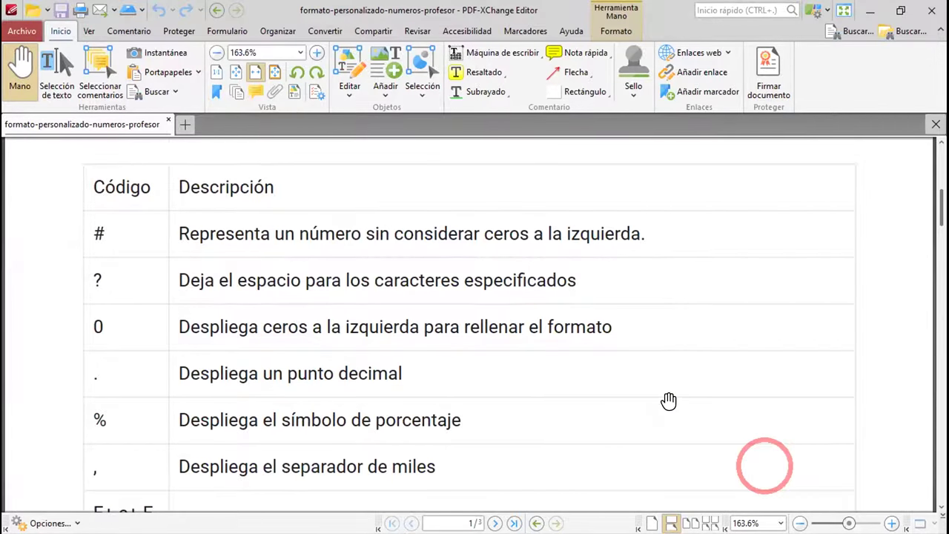
{"action": "scroll", "coordinate": [669, 400], "scroll_direction": "down", "scroll_amount": 3}
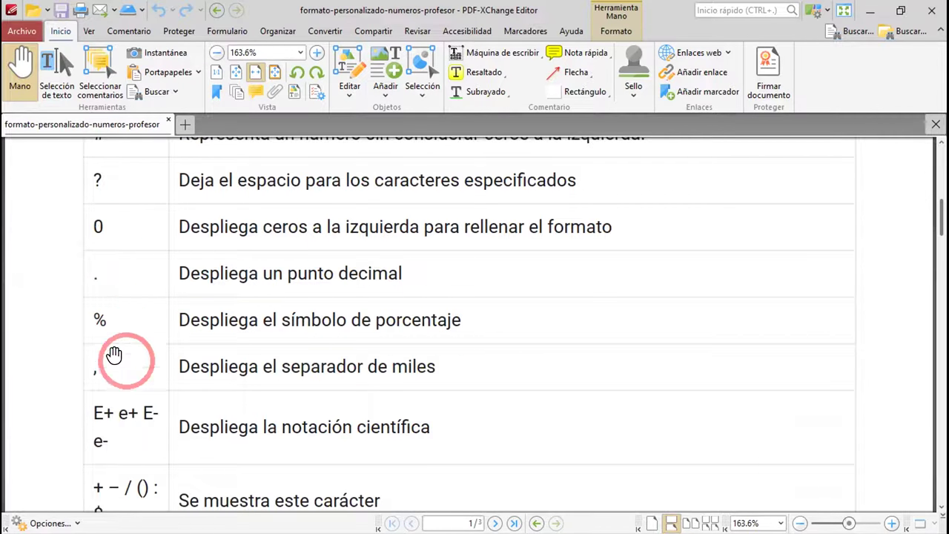
{"action": "scroll", "coordinate": [113, 366], "scroll_direction": "down", "scroll_amount": 3}
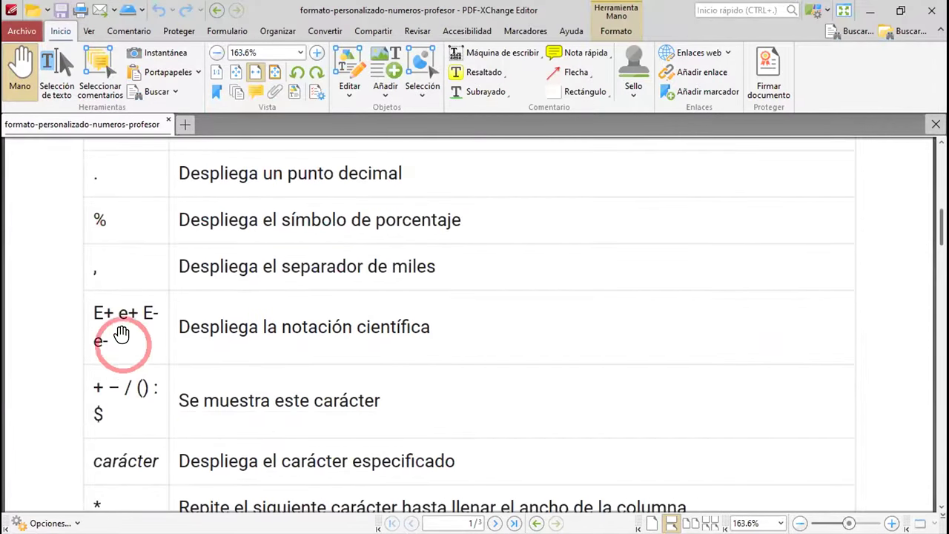
{"action": "scroll", "coordinate": [125, 328], "scroll_direction": "down", "scroll_amount": 2}
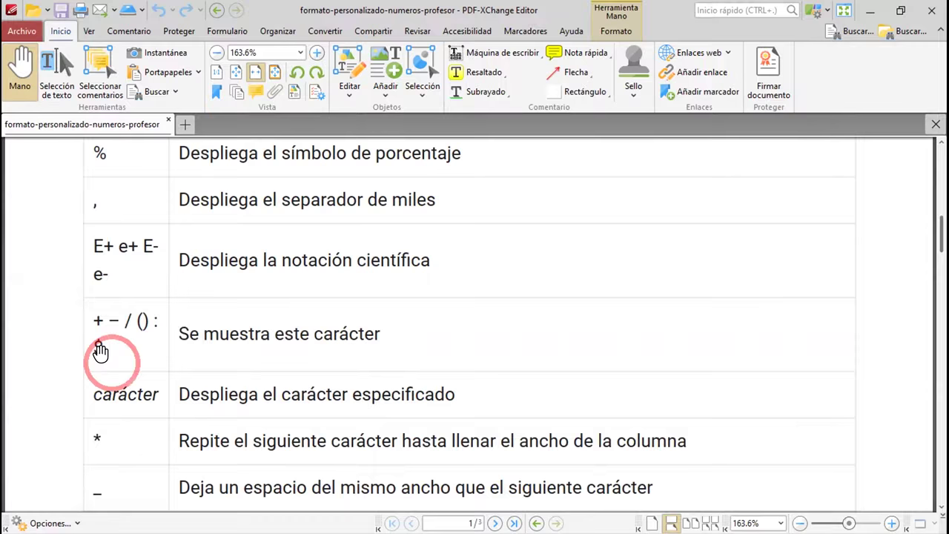
{"action": "scroll", "coordinate": [112, 348], "scroll_direction": "up", "scroll_amount": 3}
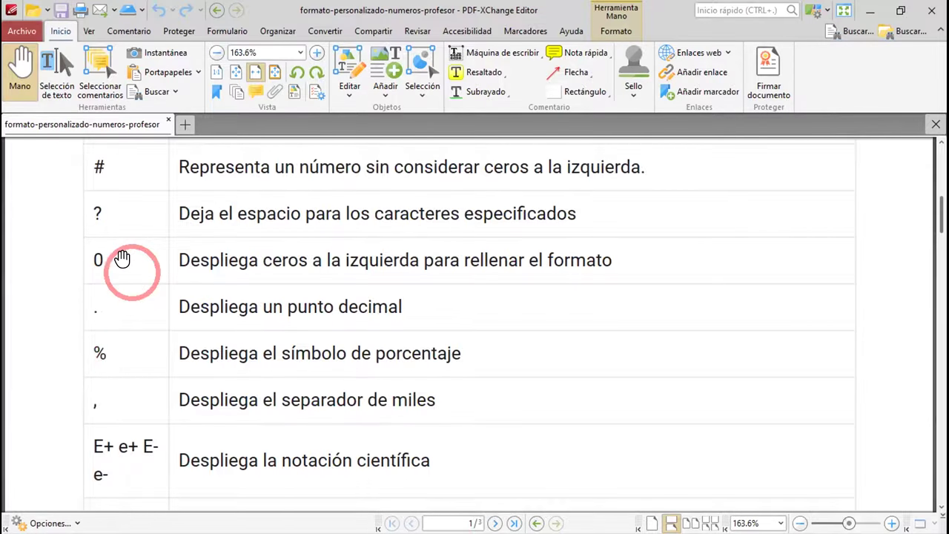
{"action": "scroll", "coordinate": [121, 257], "scroll_direction": "down", "scroll_amount": 3}
{"action": "scroll", "coordinate": [123, 257], "scroll_direction": "down", "scroll_amount": 1}
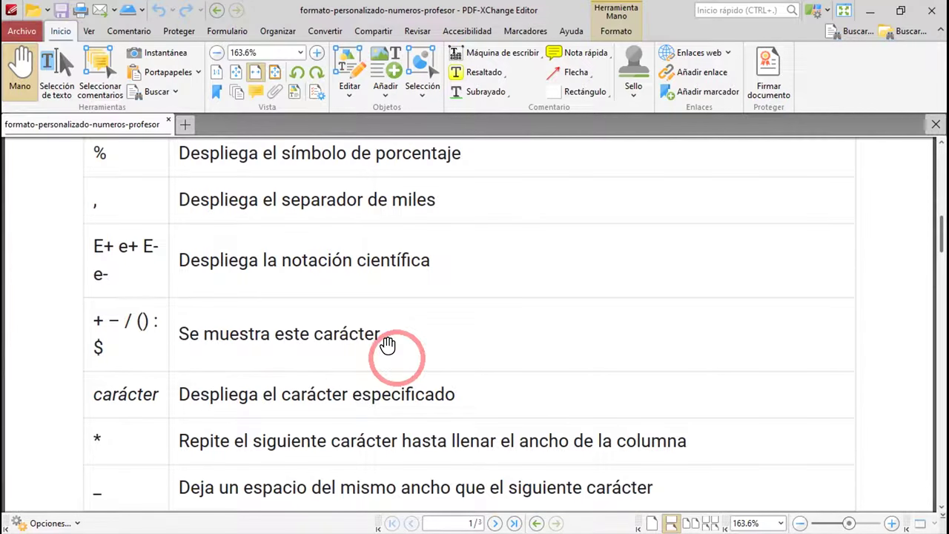
{"action": "scroll", "coordinate": [387, 345], "scroll_direction": "up", "scroll_amount": 5}
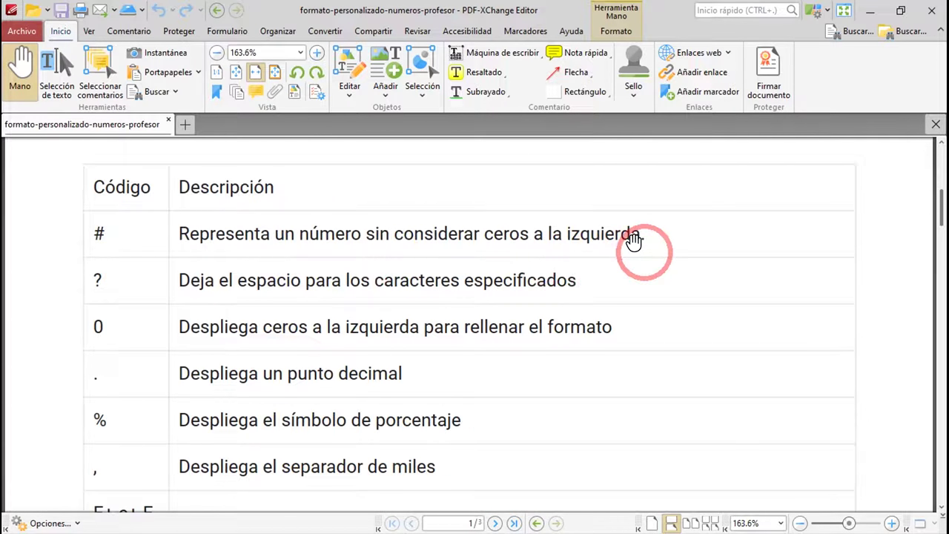
- Return to Excel and compare the phone numbers in C2:C10 with the Teléfono column of the reference image below
{"action": "key", "text": "alt+Tab"}
{"action": "key", "text": "alt+Tab"}
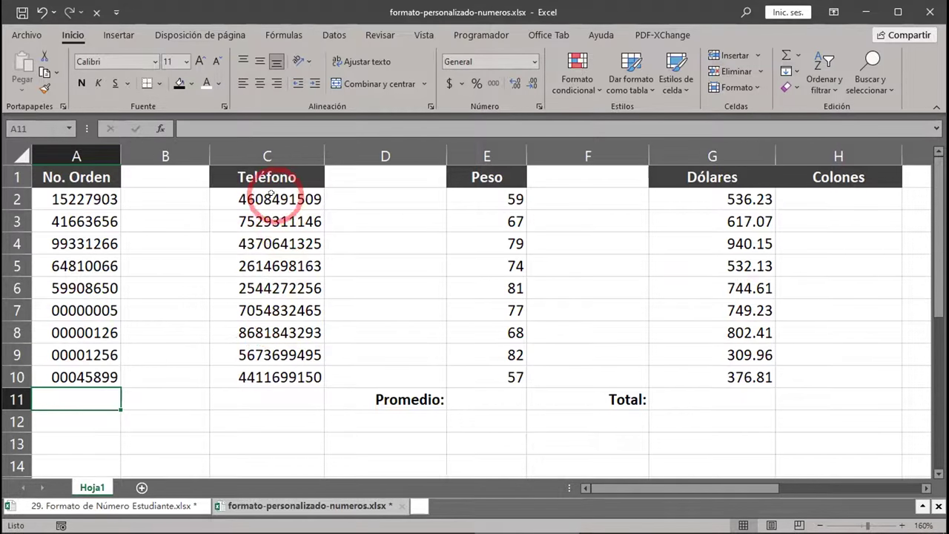
{"action": "left_click_drag", "start_coordinate": [272, 194], "coordinate": [297, 375]}
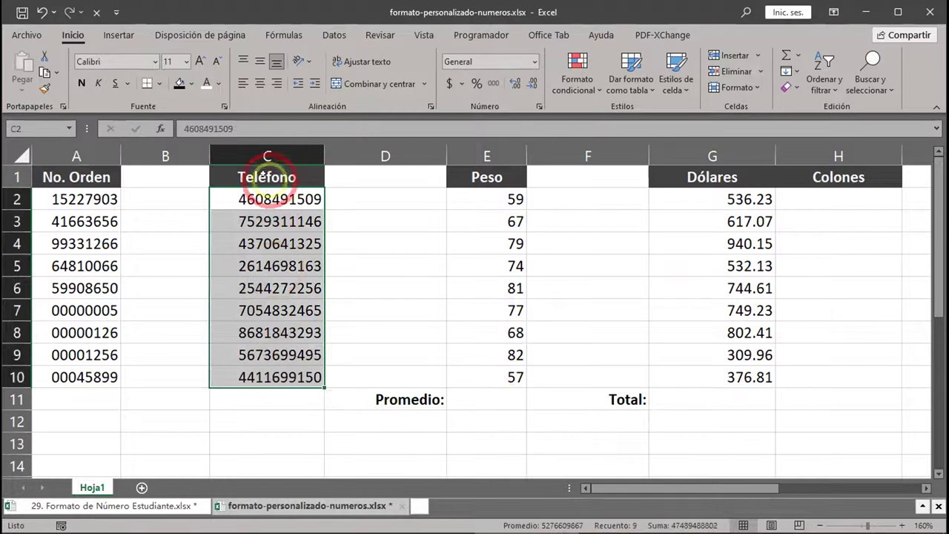
{"action": "left_click", "coordinate": [269, 176]}
{"action": "left_click_drag", "start_coordinate": [285, 197], "coordinate": [304, 374]}
{"action": "left_click", "coordinate": [427, 384]}
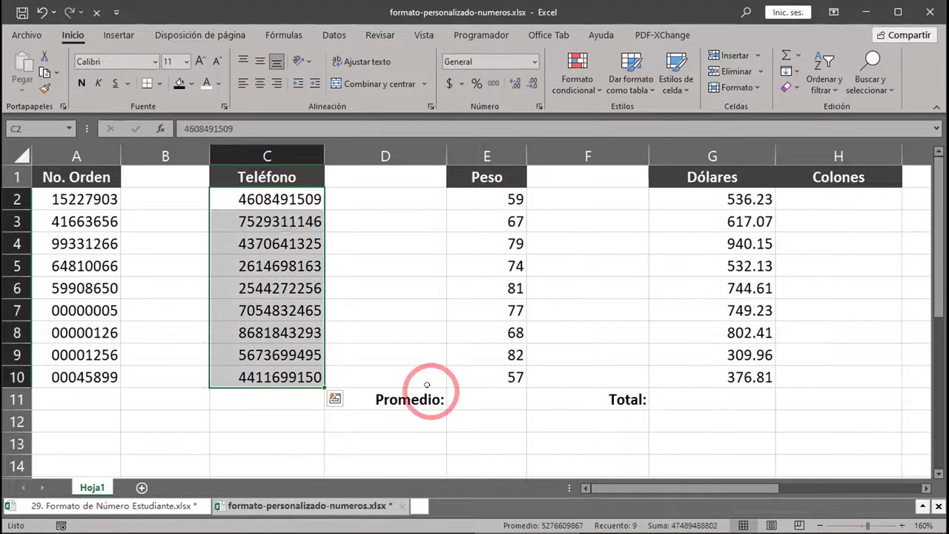
{"action": "scroll", "coordinate": [427, 384], "scroll_direction": "down", "scroll_amount": 5}
{"action": "scroll", "coordinate": [427, 386], "scroll_direction": "up", "scroll_amount": 1}
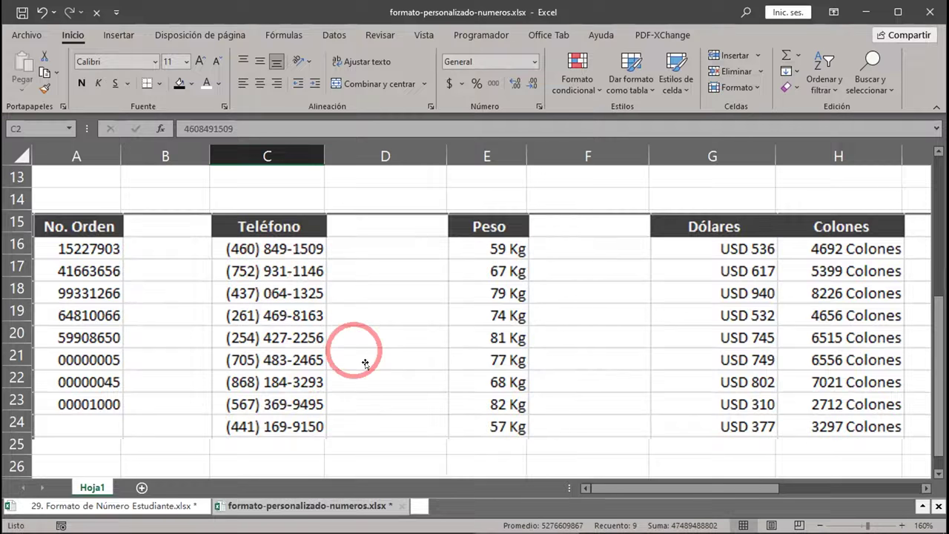
{"action": "scroll", "coordinate": [371, 369], "scroll_direction": "up", "scroll_amount": 4}
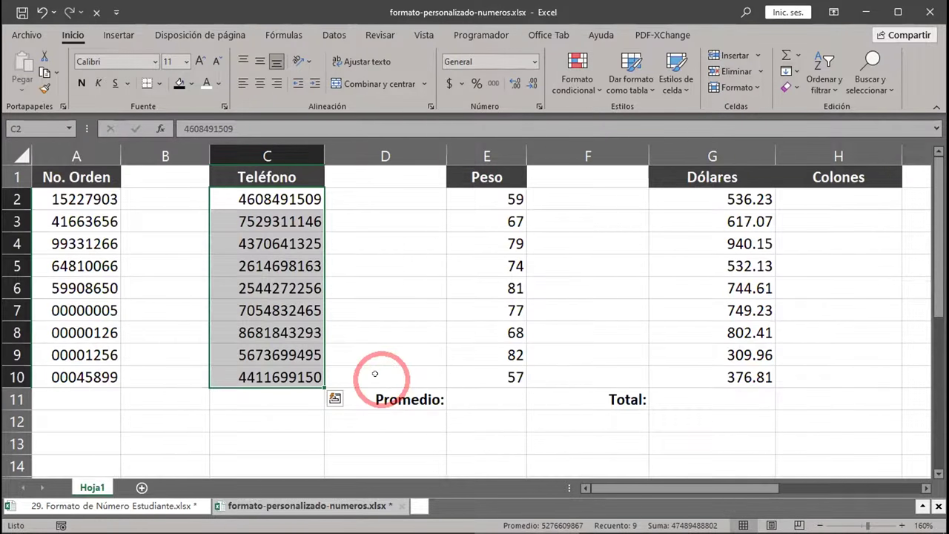
- Open the cell format settings for the phone numbers in C2:C10 and choose the Personalizada category
{"action": "left_click_drag", "start_coordinate": [267, 198], "coordinate": [282, 381]}
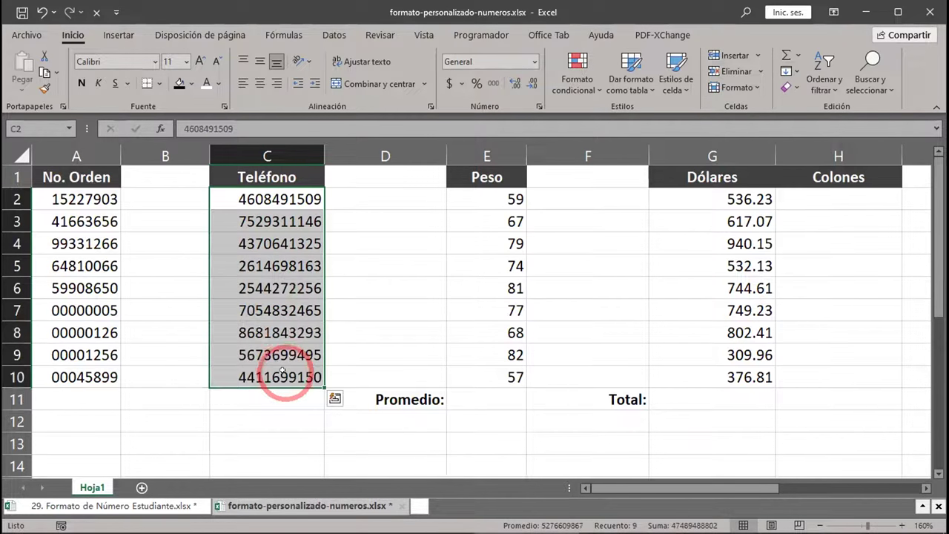
{"action": "left_click", "coordinate": [533, 62]}
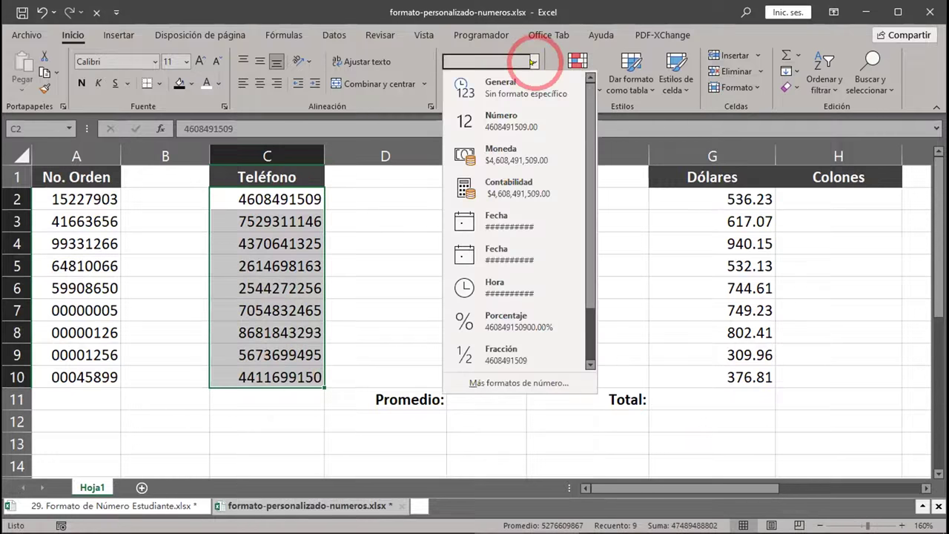
{"action": "left_click", "coordinate": [503, 383]}
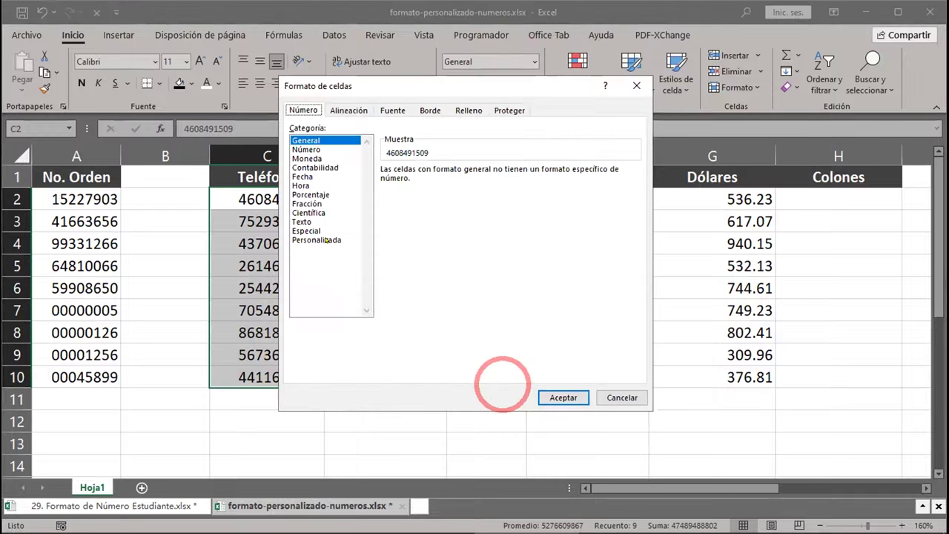
{"action": "left_click", "coordinate": [327, 241]}
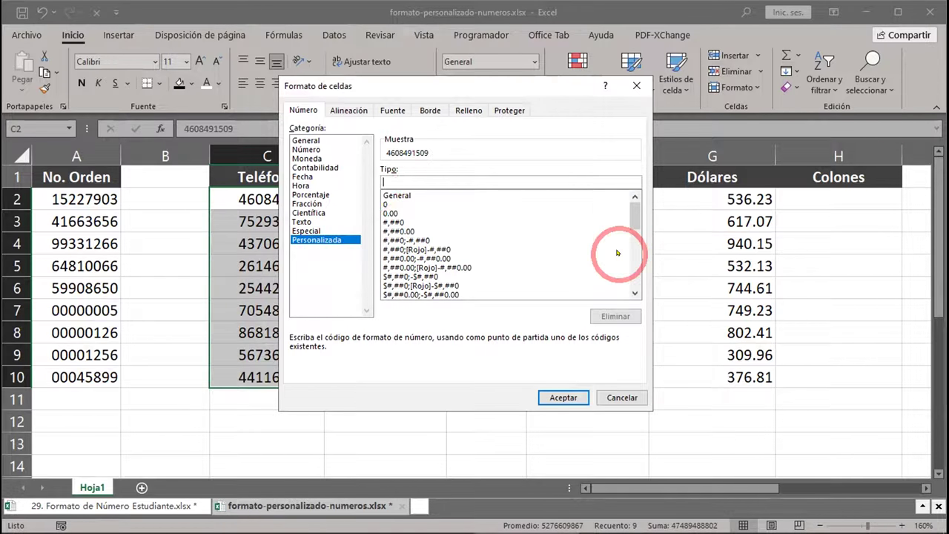
- Begin the custom format code with (###) ###- and move the dialog clear of the Teléfono column
{"action": "type", "text": "("}
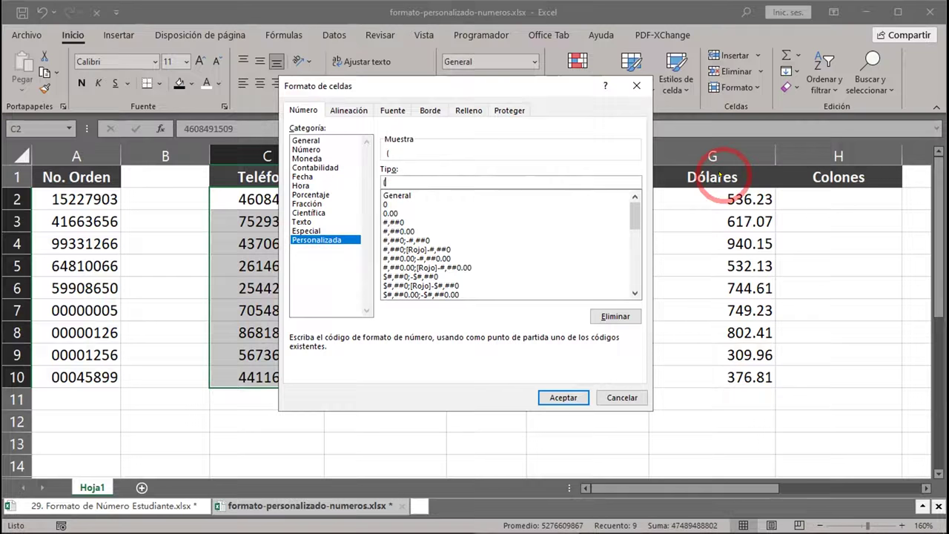
{"action": "type", "text": "###)"}
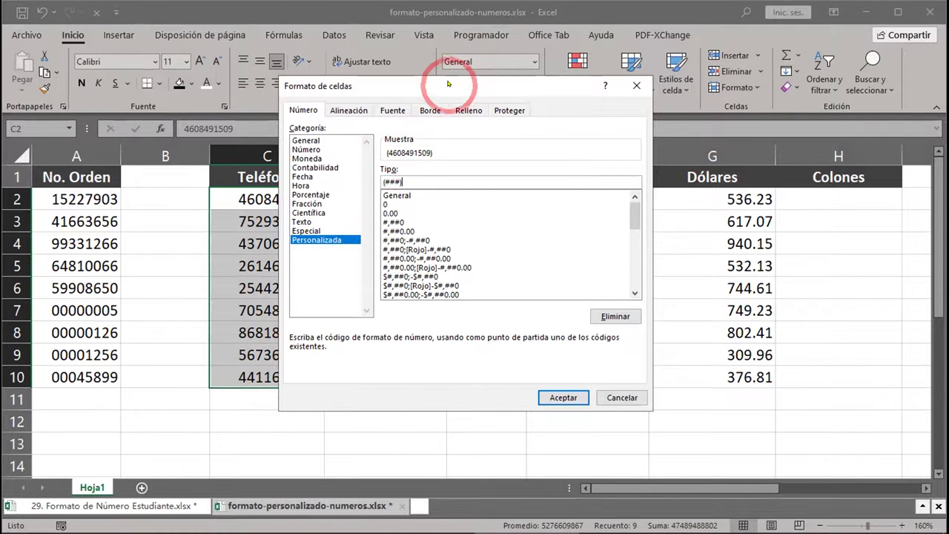
{"action": "left_click_drag", "start_coordinate": [456, 85], "coordinate": [581, 77]}
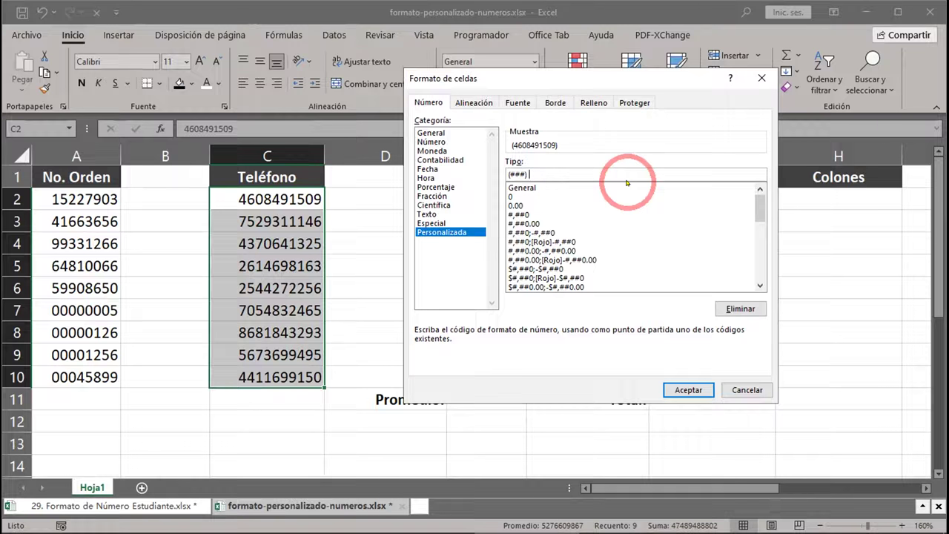
{"action": "type", "text": "###"}
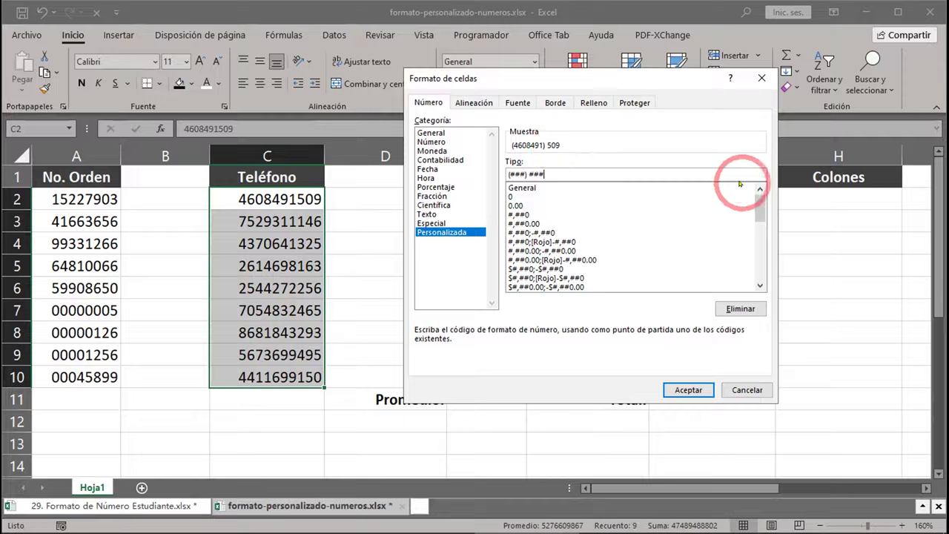
{"action": "type", "text": "-"}
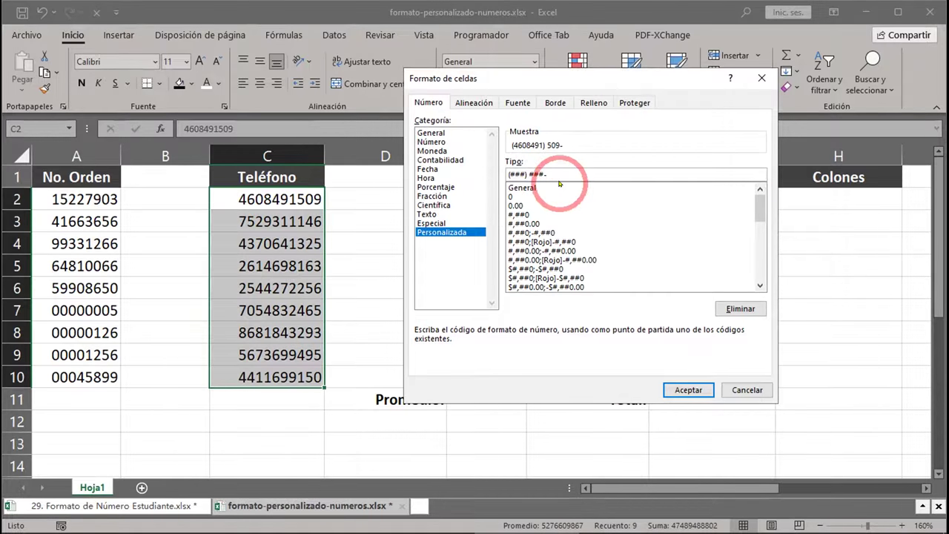
- Check in PDF-XChange Editor's code table how parentheses and hyphens are treated, and return to Excel
{"action": "key", "text": "alt+Tab"}
{"action": "scroll", "coordinate": [222, 358], "scroll_direction": "down", "scroll_amount": 3}
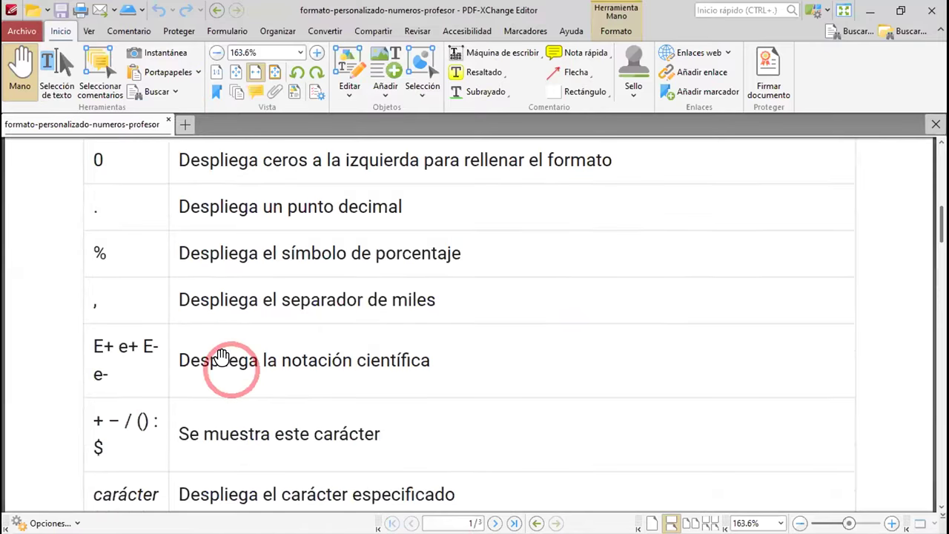
{"action": "scroll", "coordinate": [267, 375], "scroll_direction": "down", "scroll_amount": 3}
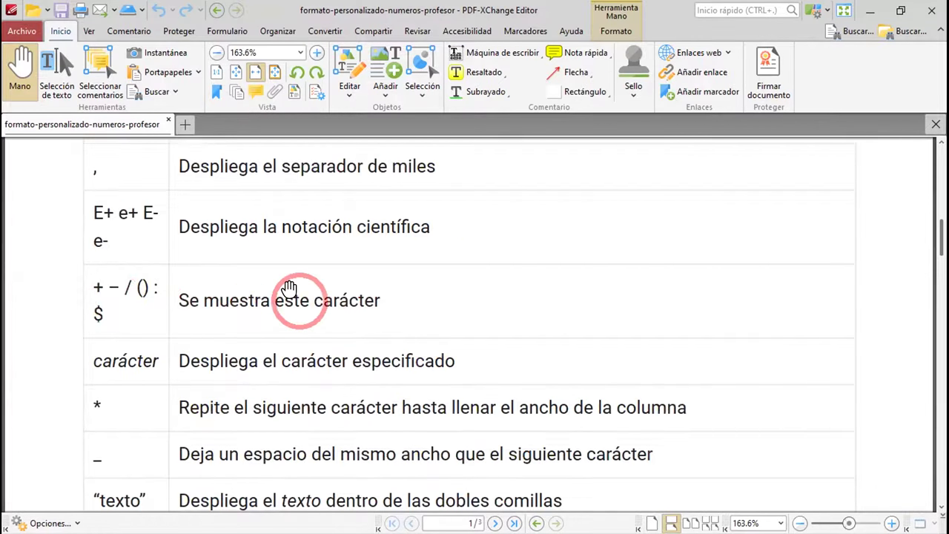
{"action": "key", "text": "alt+Tab"}
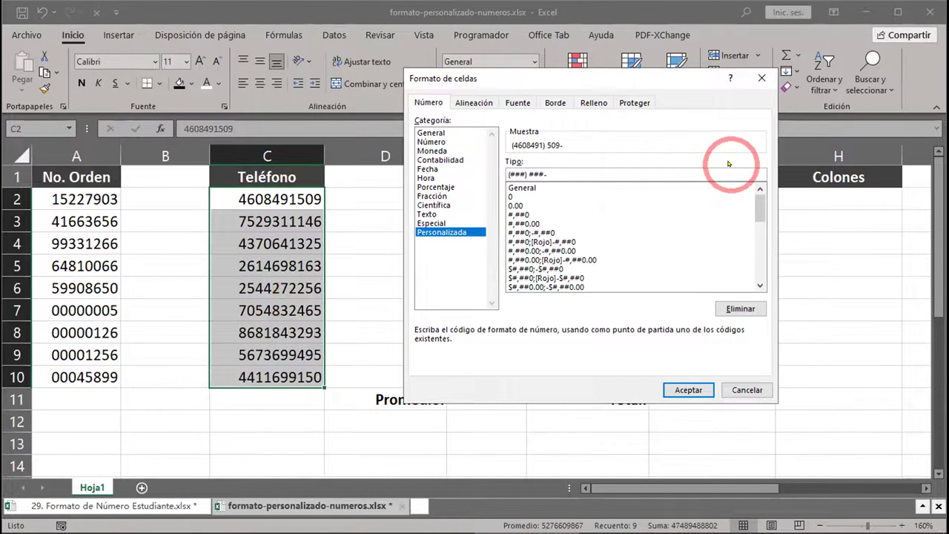
- Complete the format code as (###) ###-####, recheck the # code in the PDF table, and apply the format to C2:C10
{"action": "type", "text": "####"}
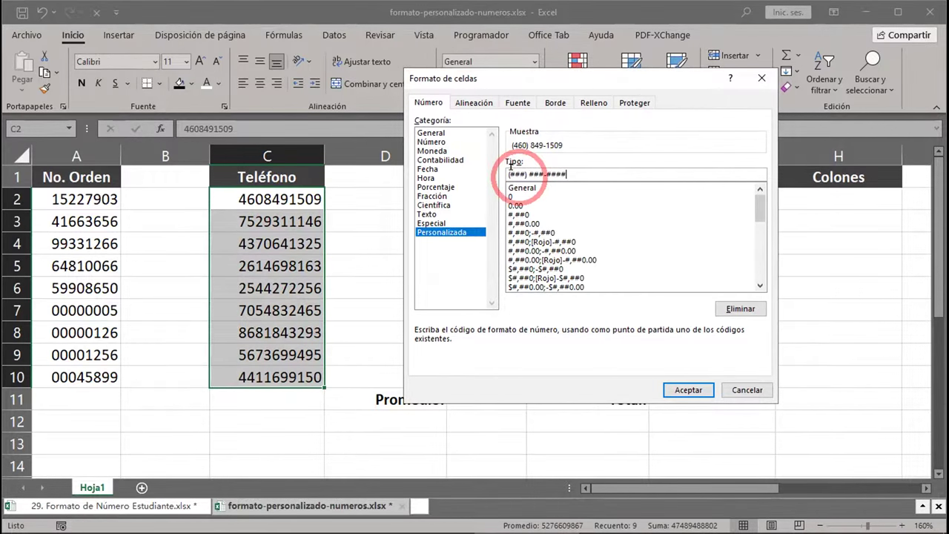
{"action": "key", "text": "alt+Tab"}
{"action": "scroll", "coordinate": [493, 278], "scroll_direction": "up", "scroll_amount": 5}
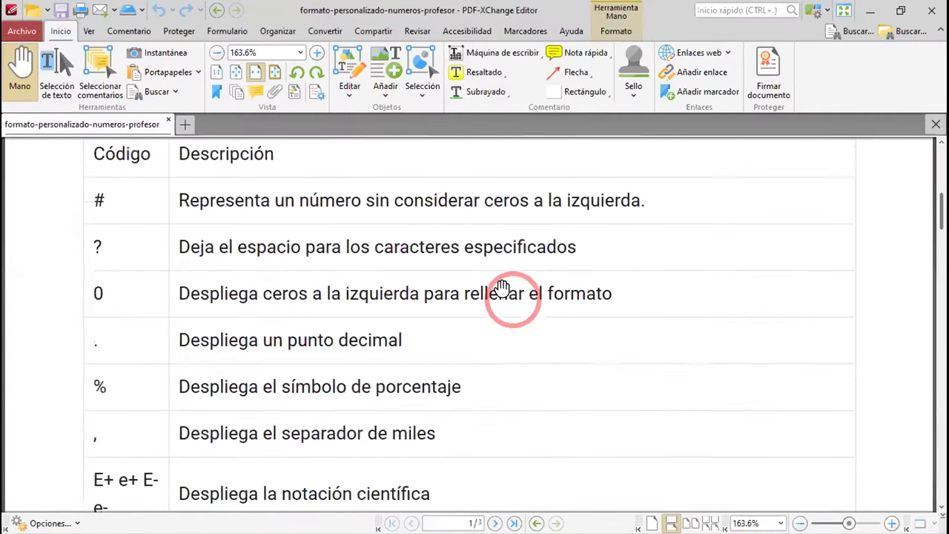
{"action": "scroll", "coordinate": [493, 284], "scroll_direction": "up", "scroll_amount": 3}
{"action": "scroll", "coordinate": [214, 300], "scroll_direction": "down", "scroll_amount": 1}
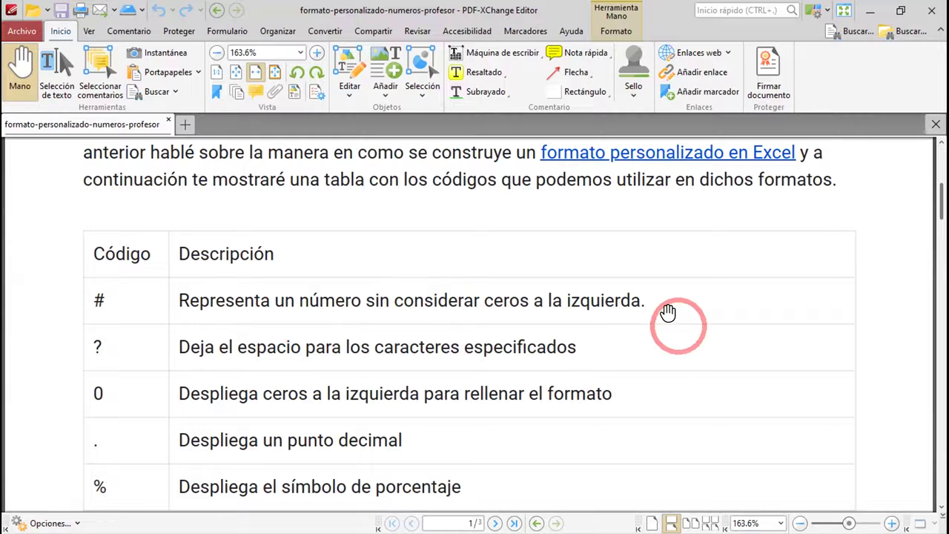
{"action": "key", "text": "alt+Tab"}
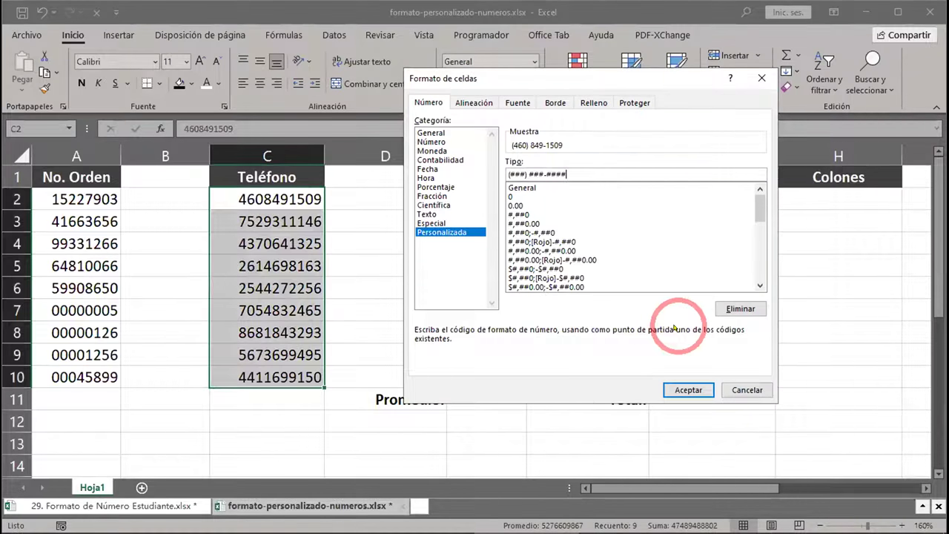
{"action": "left_click", "coordinate": [685, 393]}
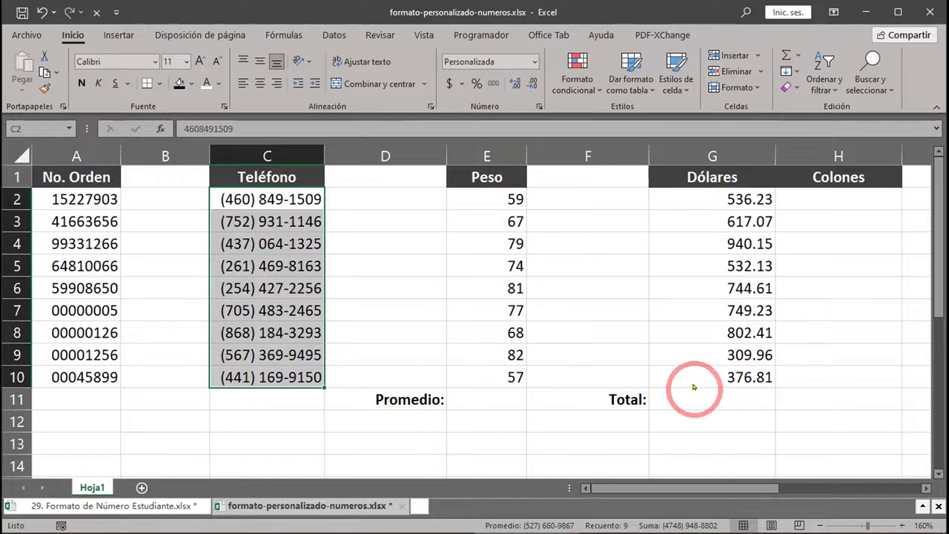
- Switch to PDF-XChange Editor and look through the code table for the codes that display text
{"action": "key", "text": "alt+Tab"}
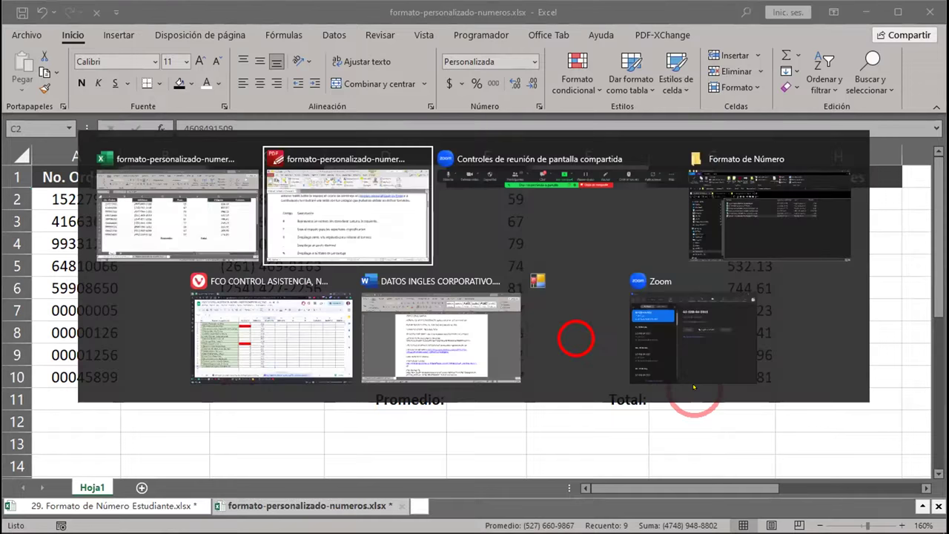
{"action": "scroll", "coordinate": [515, 343], "scroll_direction": "down", "scroll_amount": 5}
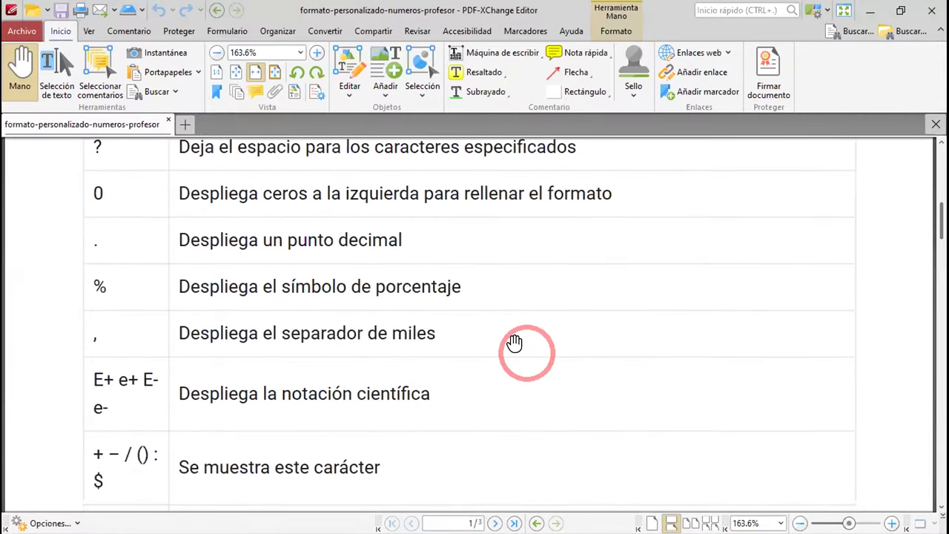
{"action": "scroll", "coordinate": [515, 343], "scroll_direction": "down", "scroll_amount": 3}
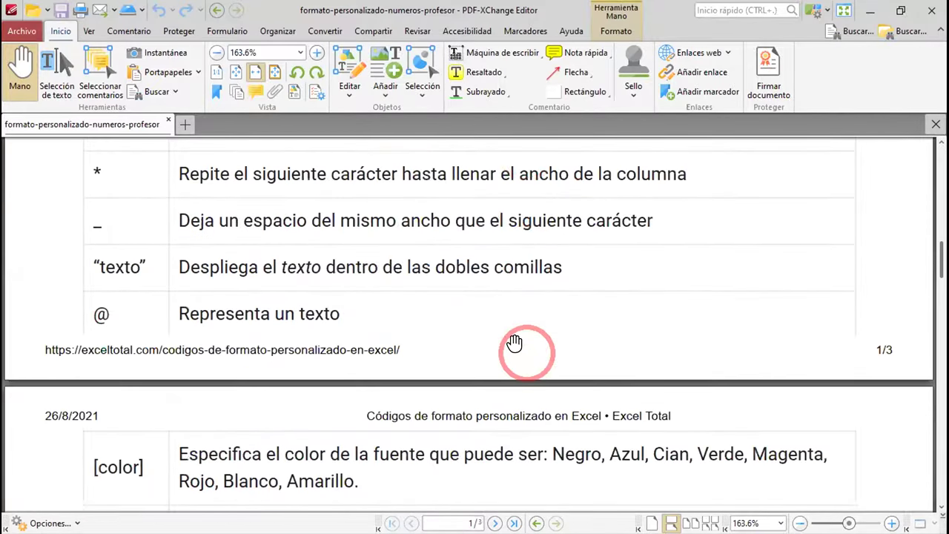